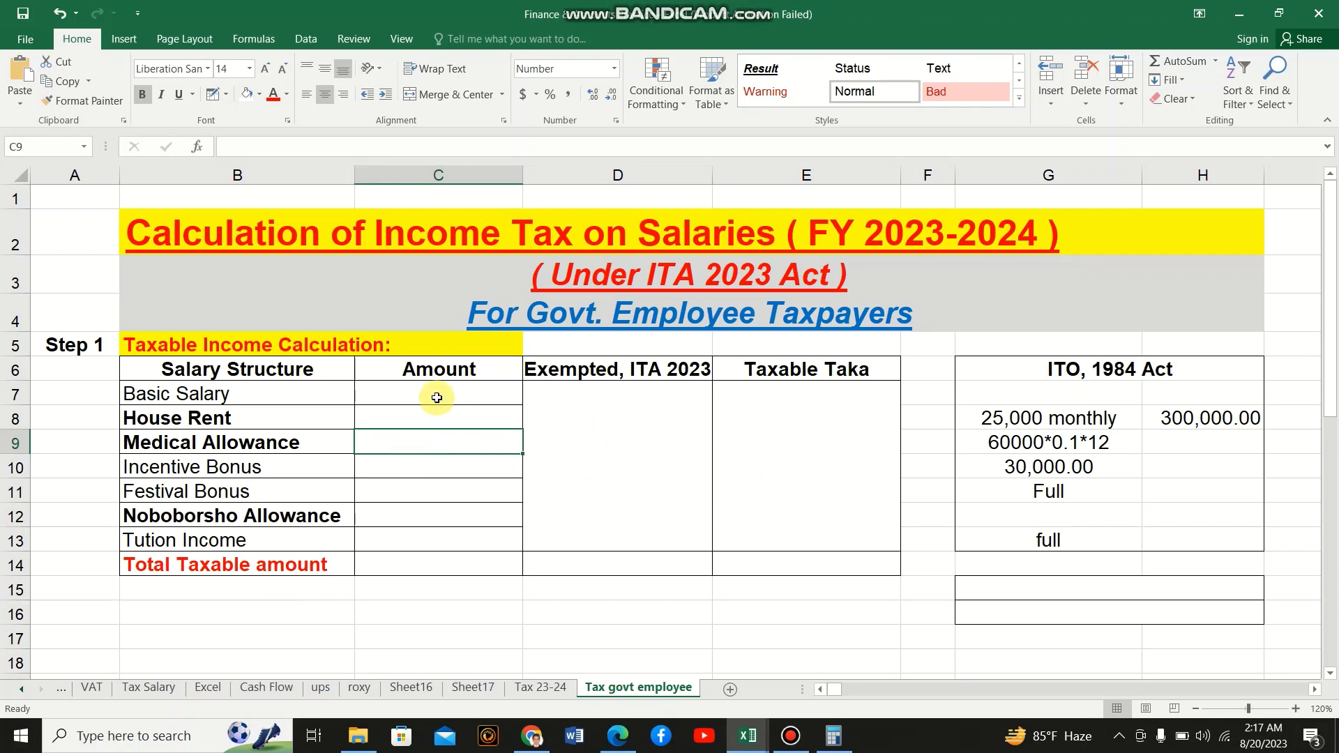
# Enter the Basic Salary amount 480000 in C7 and the House Rent amount 264000 in C8
pyautogui.click(437, 397)
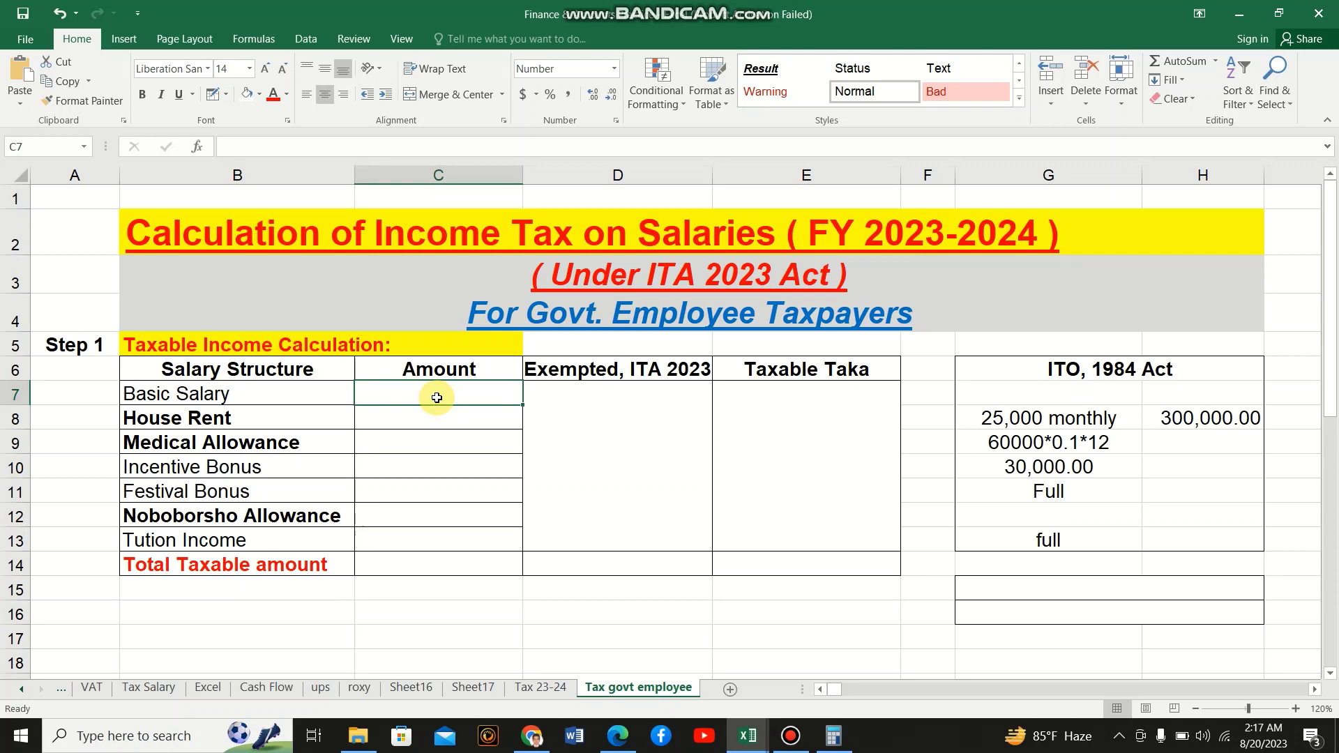
pyautogui.write('48')
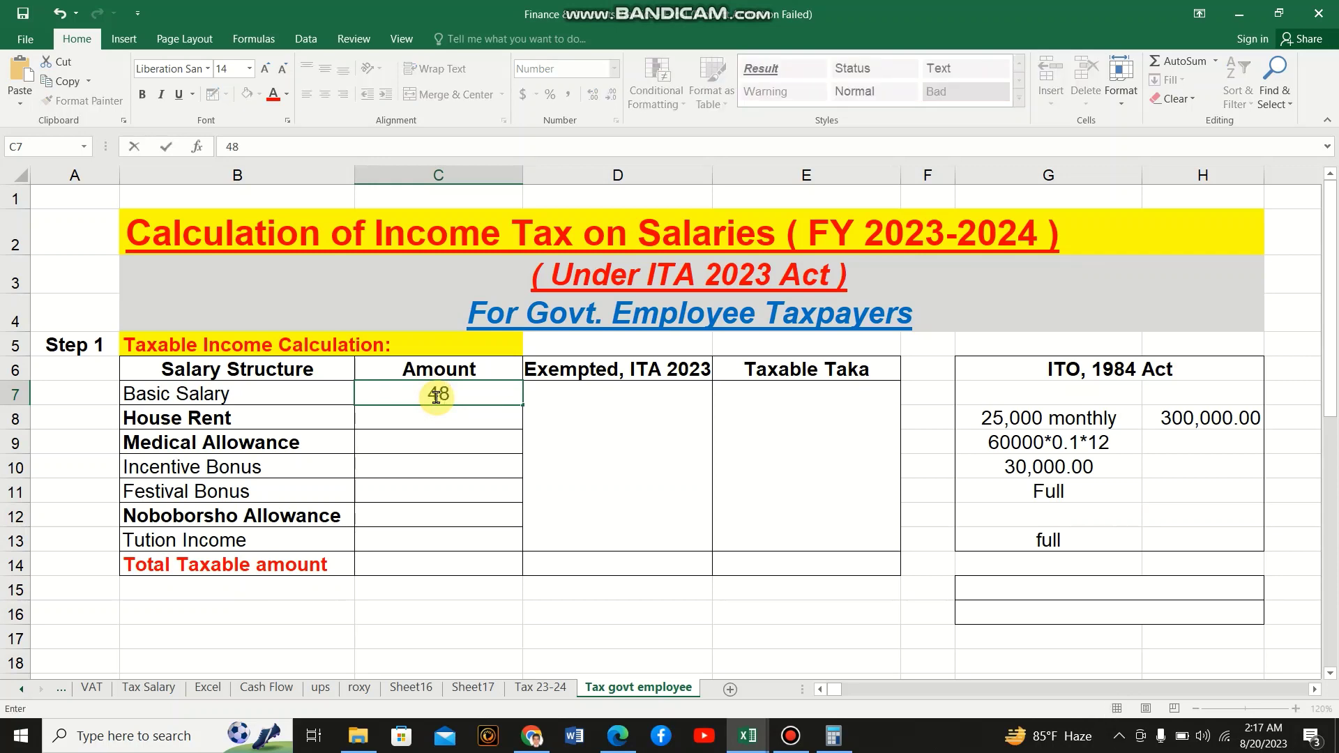
pyautogui.write('0000')
pyautogui.press('Return')
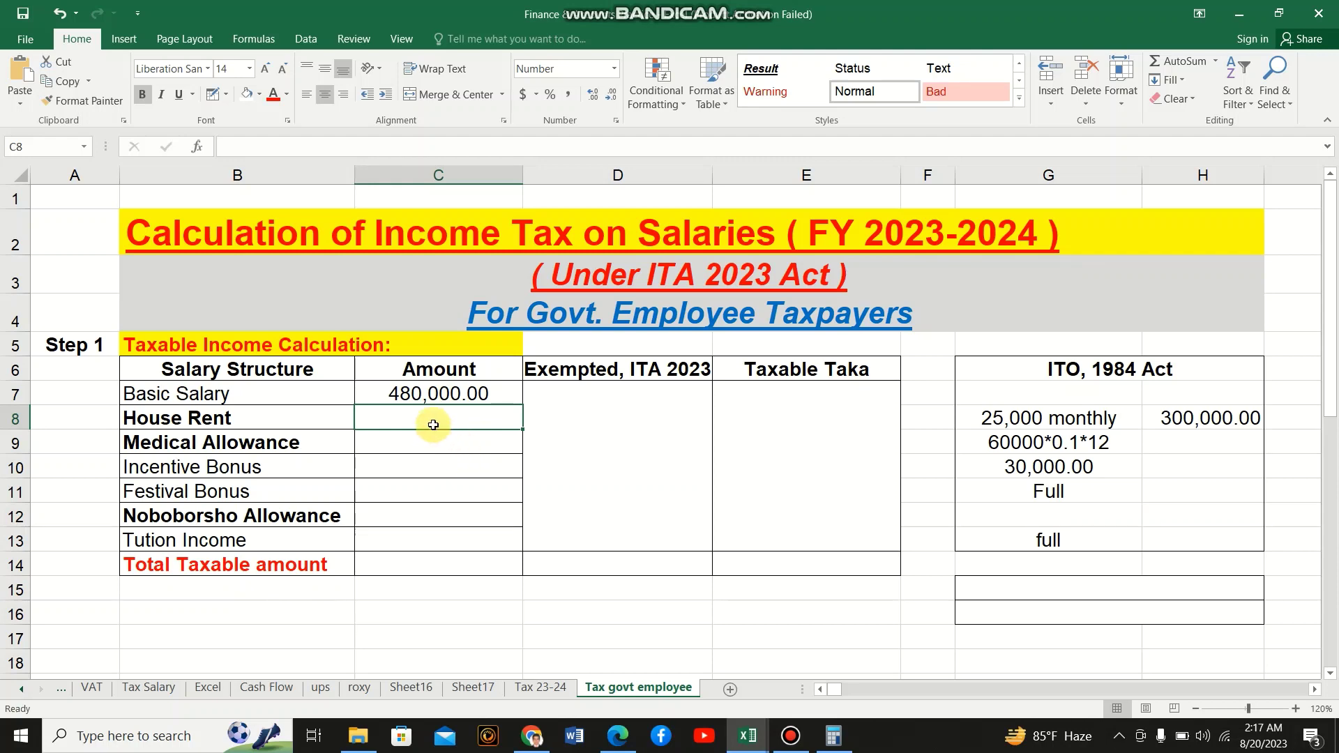
pyautogui.write('26')
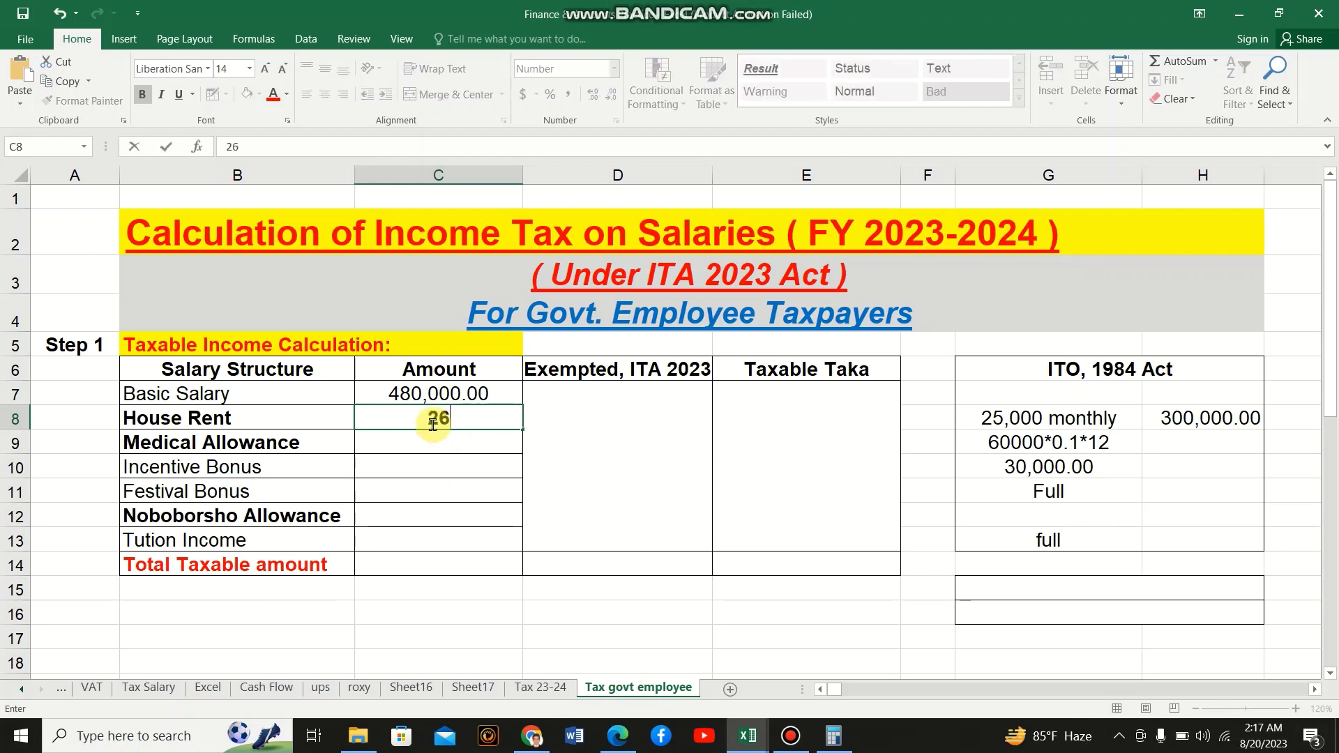
pyautogui.write('4000')
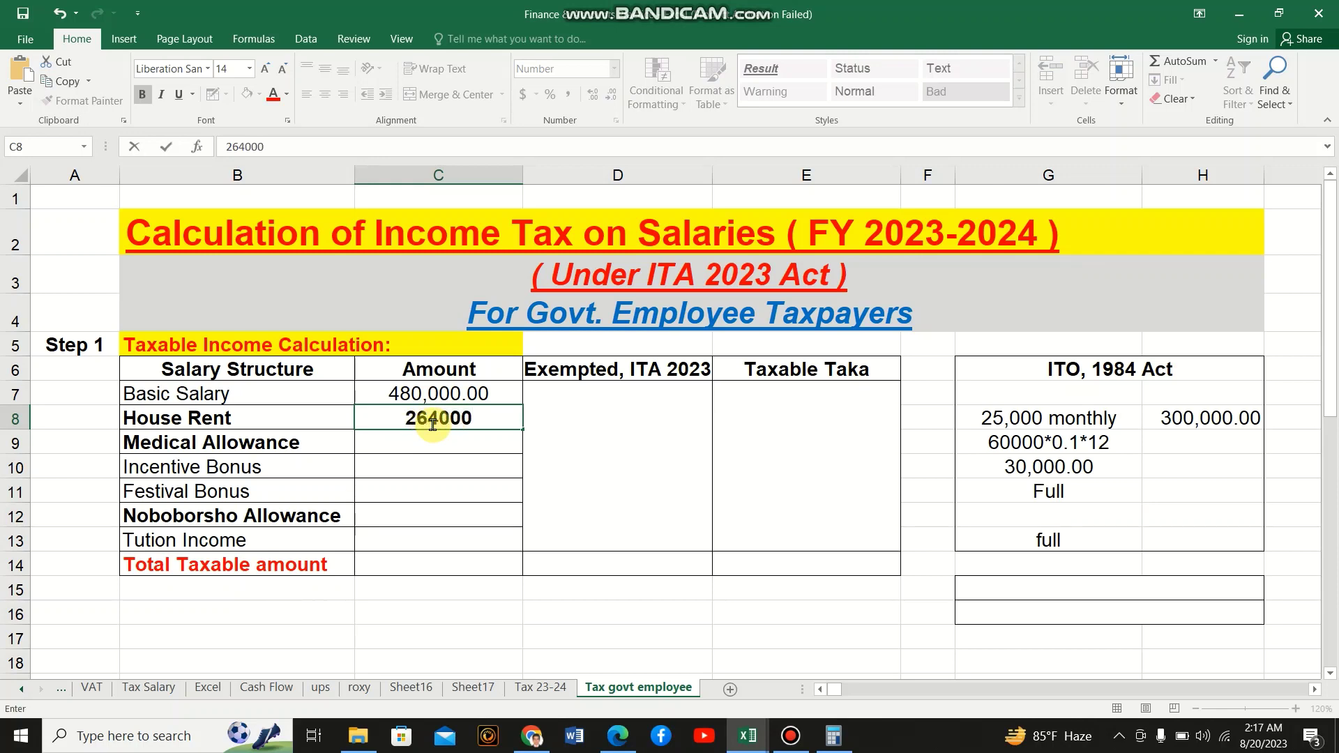
pyautogui.press('Return')
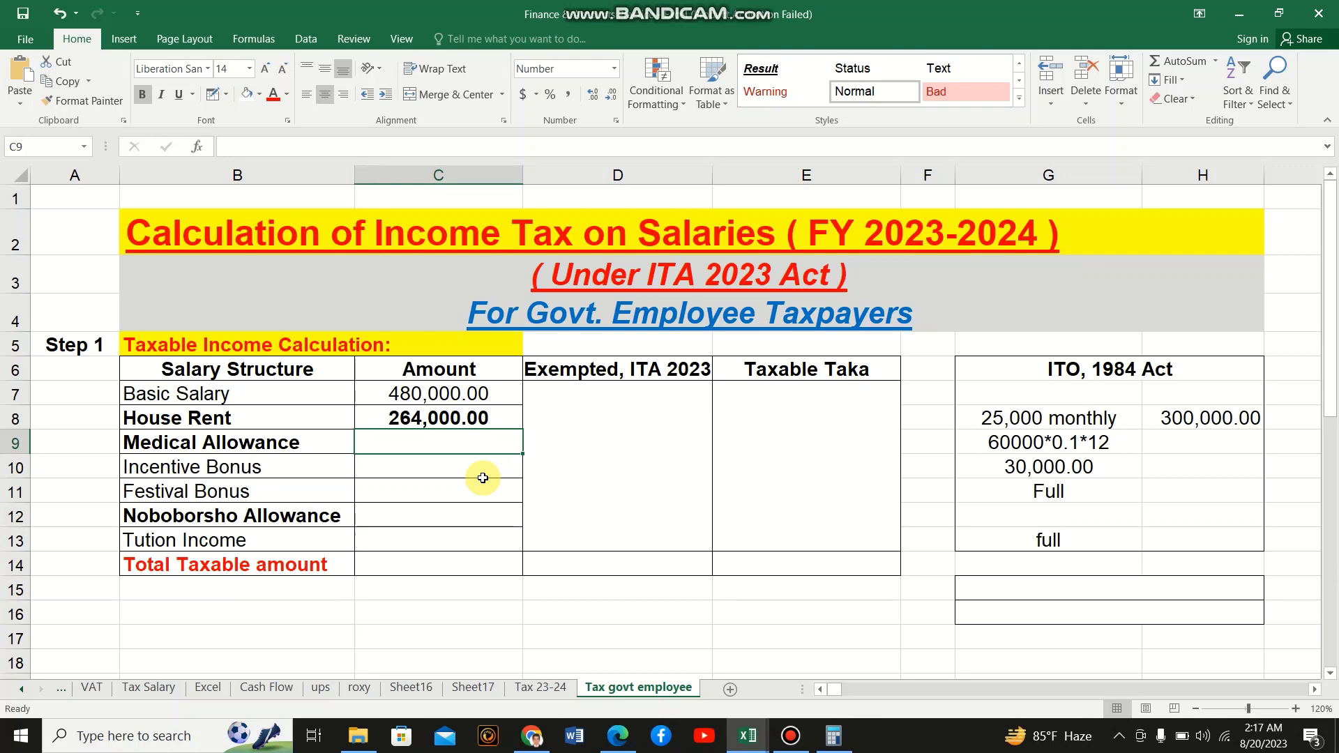
# Enter the Medical Allowance amount 72000 in C9 and the Incentive Bonus amount 120000 in C10
pyautogui.write('72000')
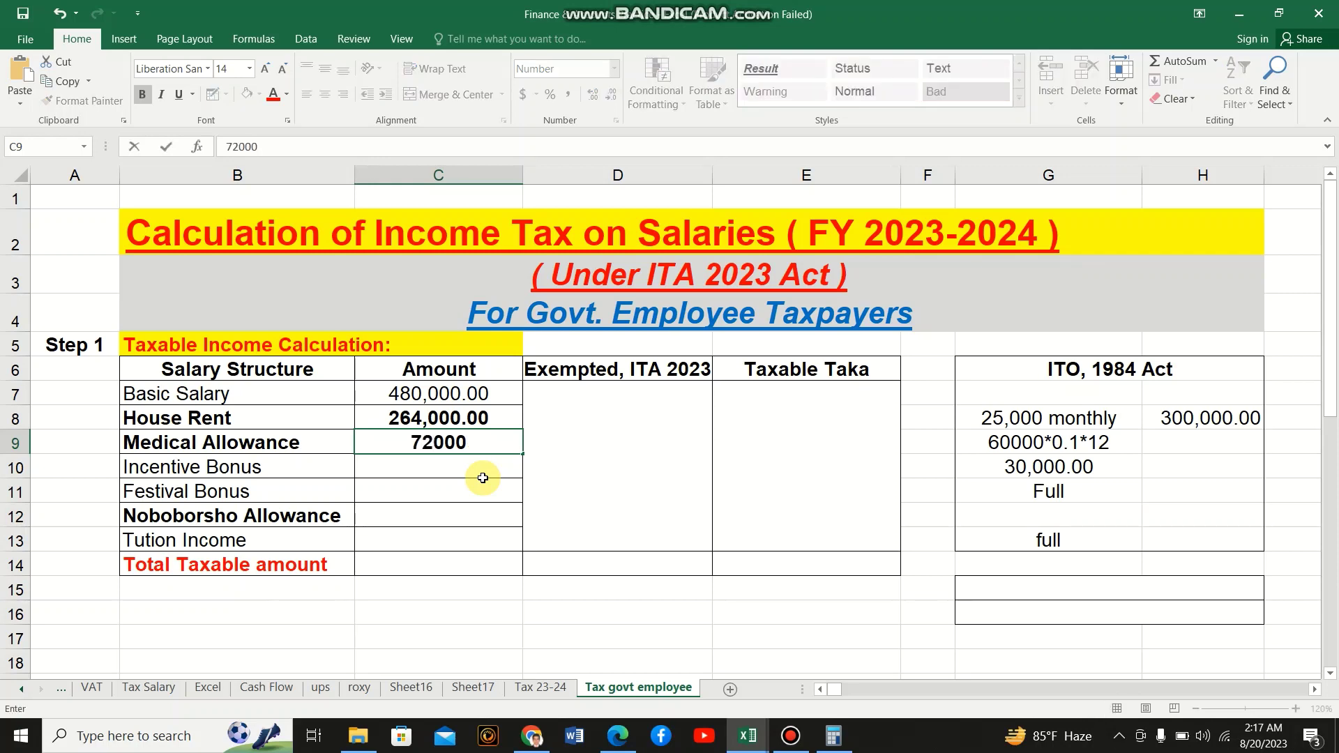
pyautogui.press('Return')
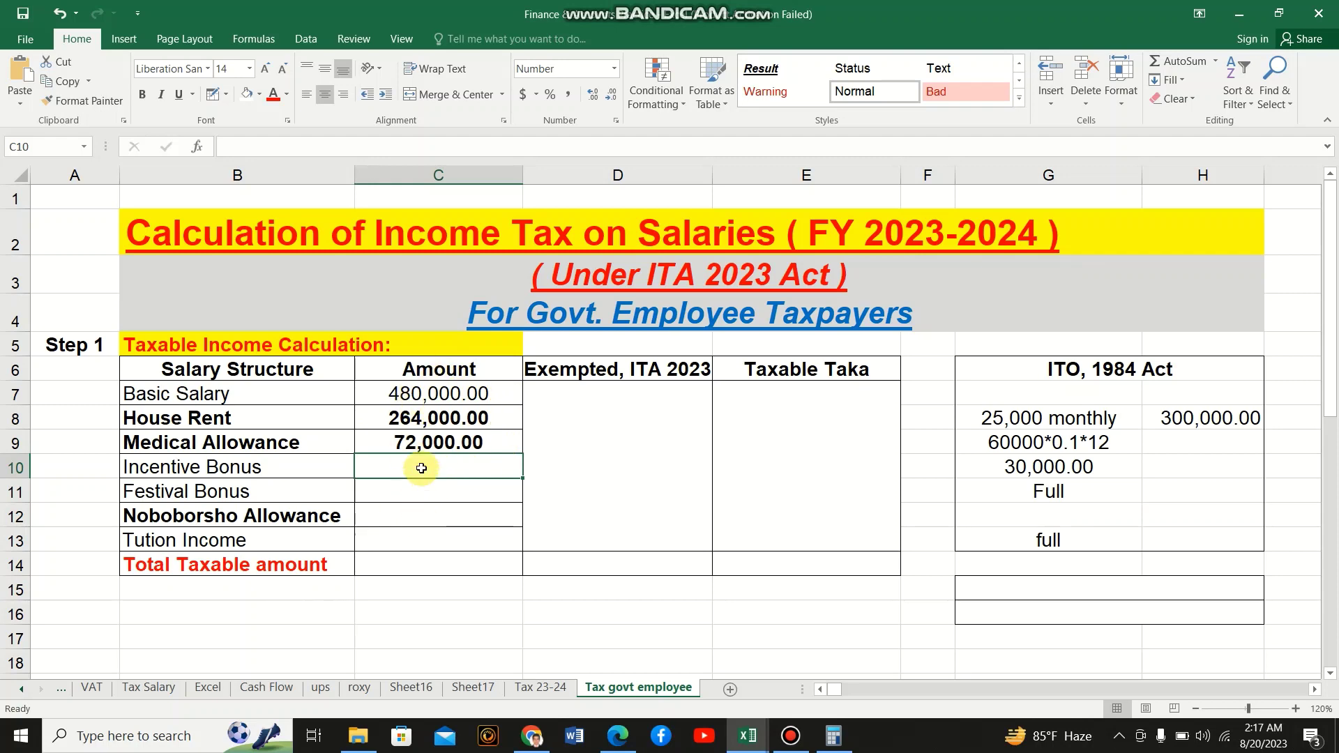
pyautogui.press('Down')
pyautogui.press('Down')
pyautogui.press('Down')
pyautogui.press('Down')
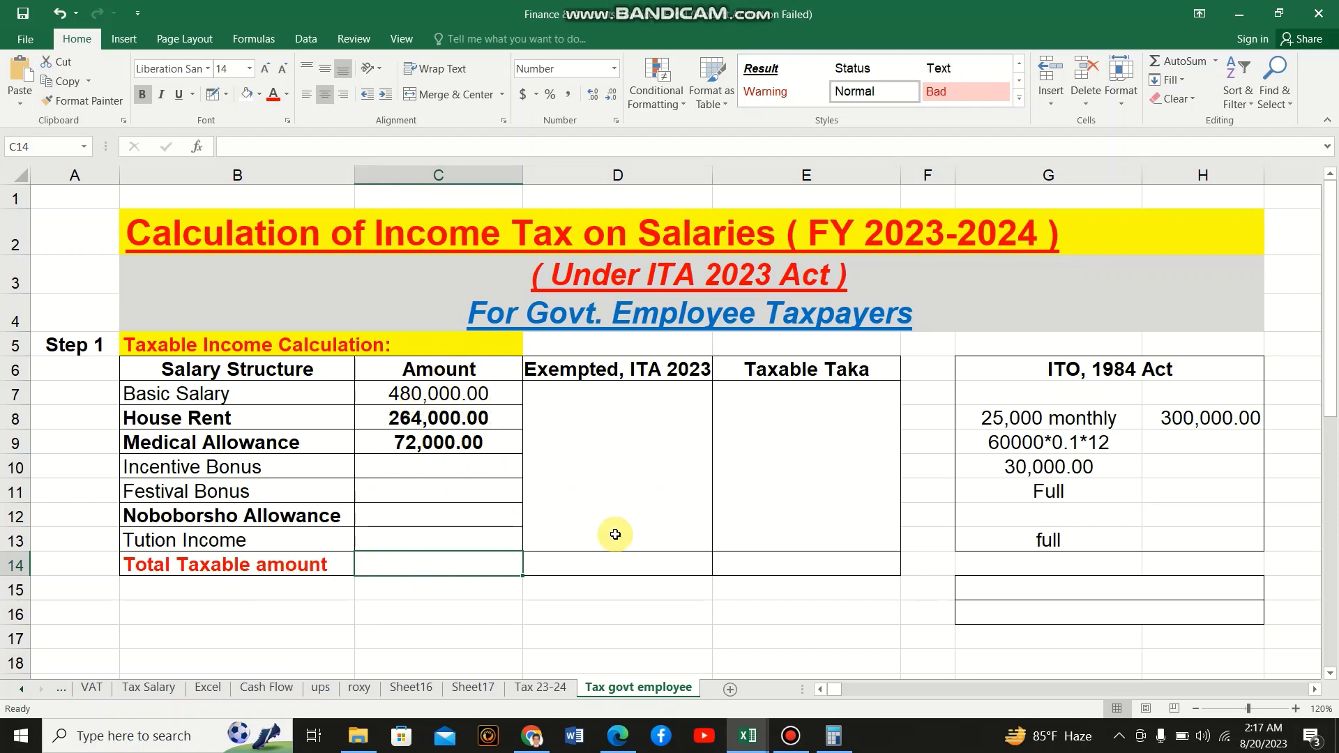
pyautogui.click(496, 472)
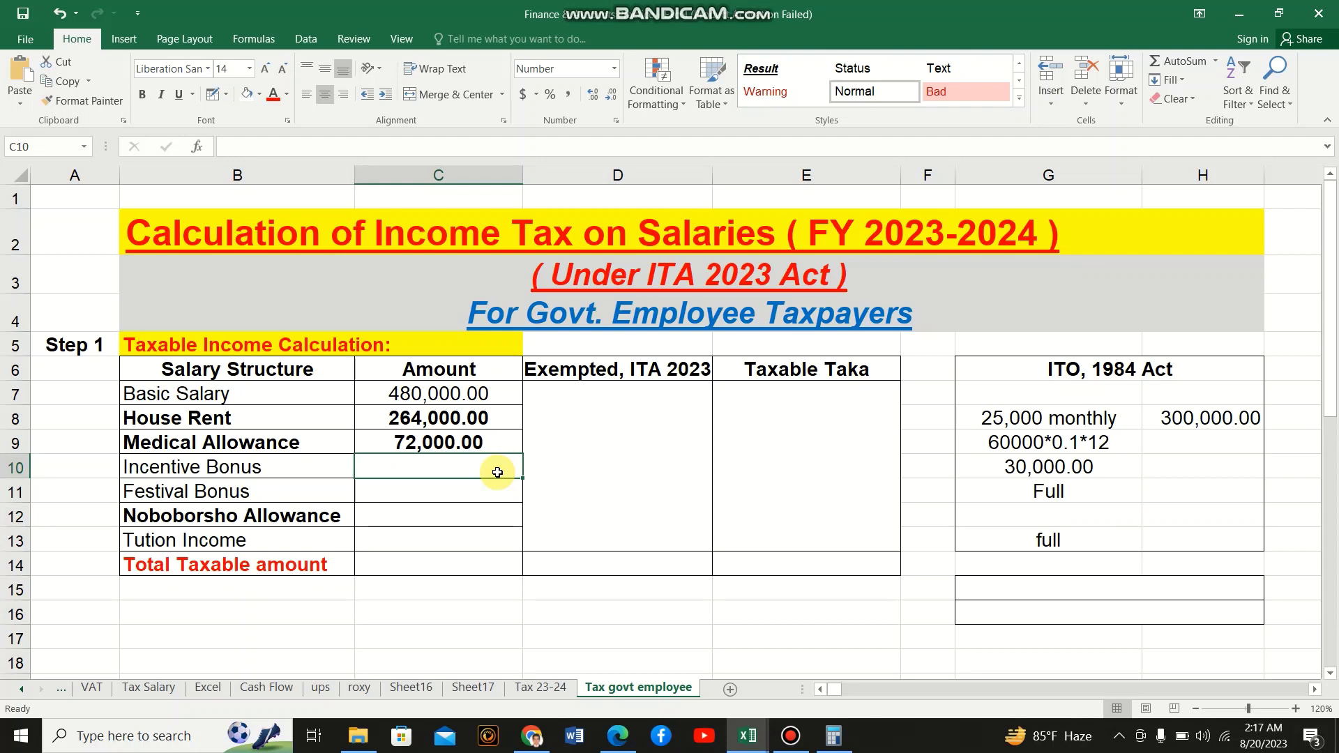
pyautogui.write('1')
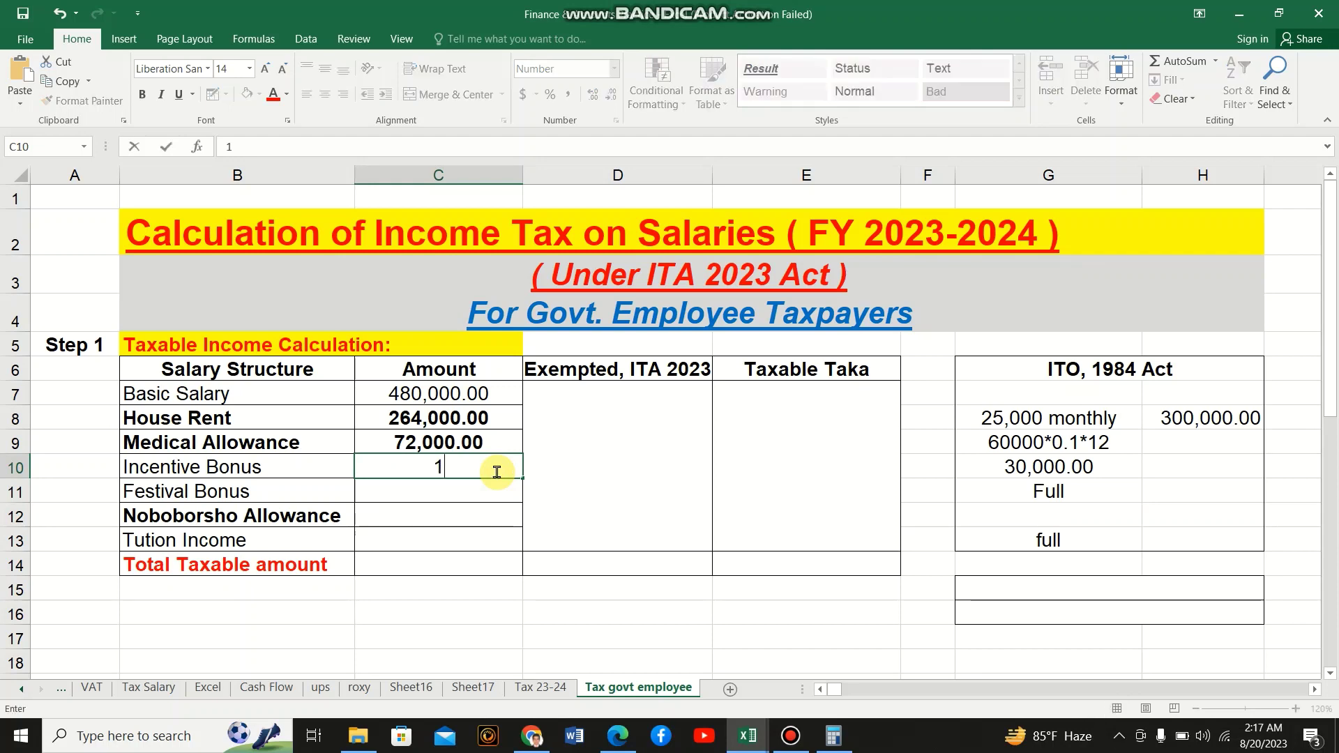
pyautogui.write('20000')
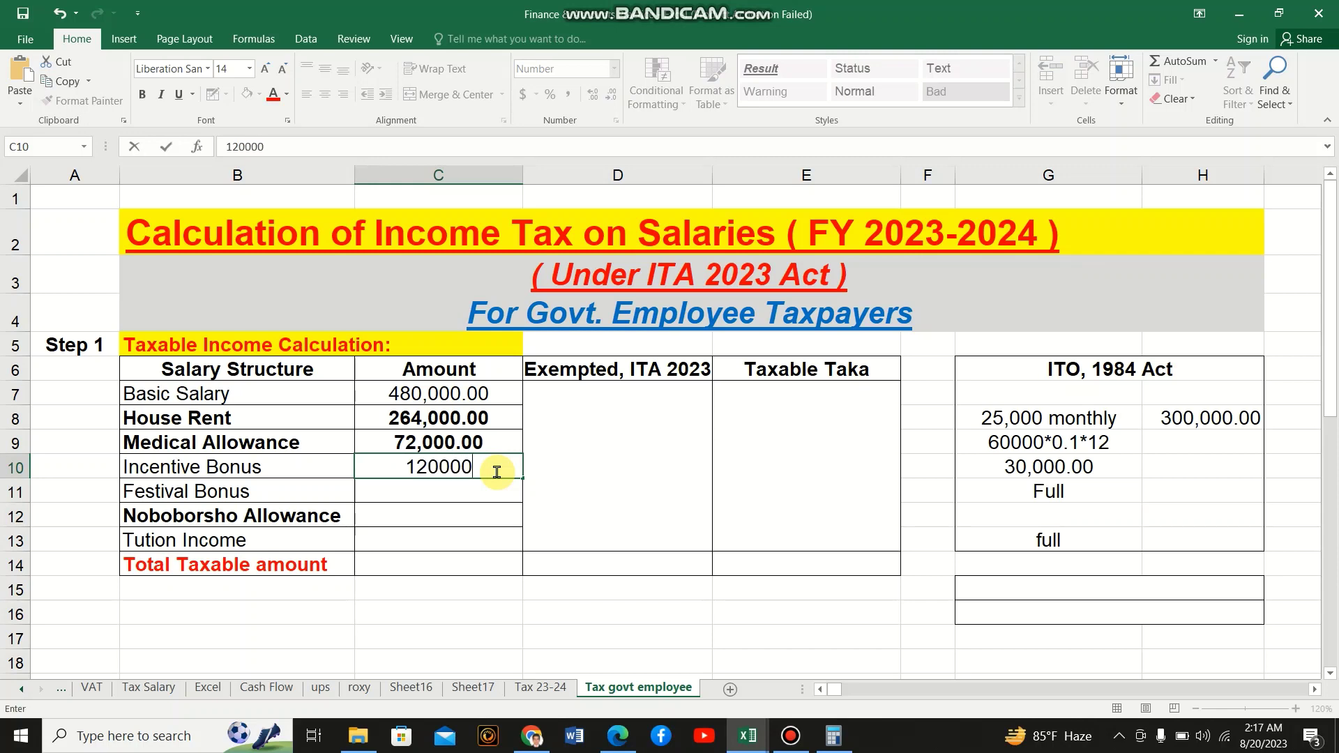
pyautogui.press('Return')
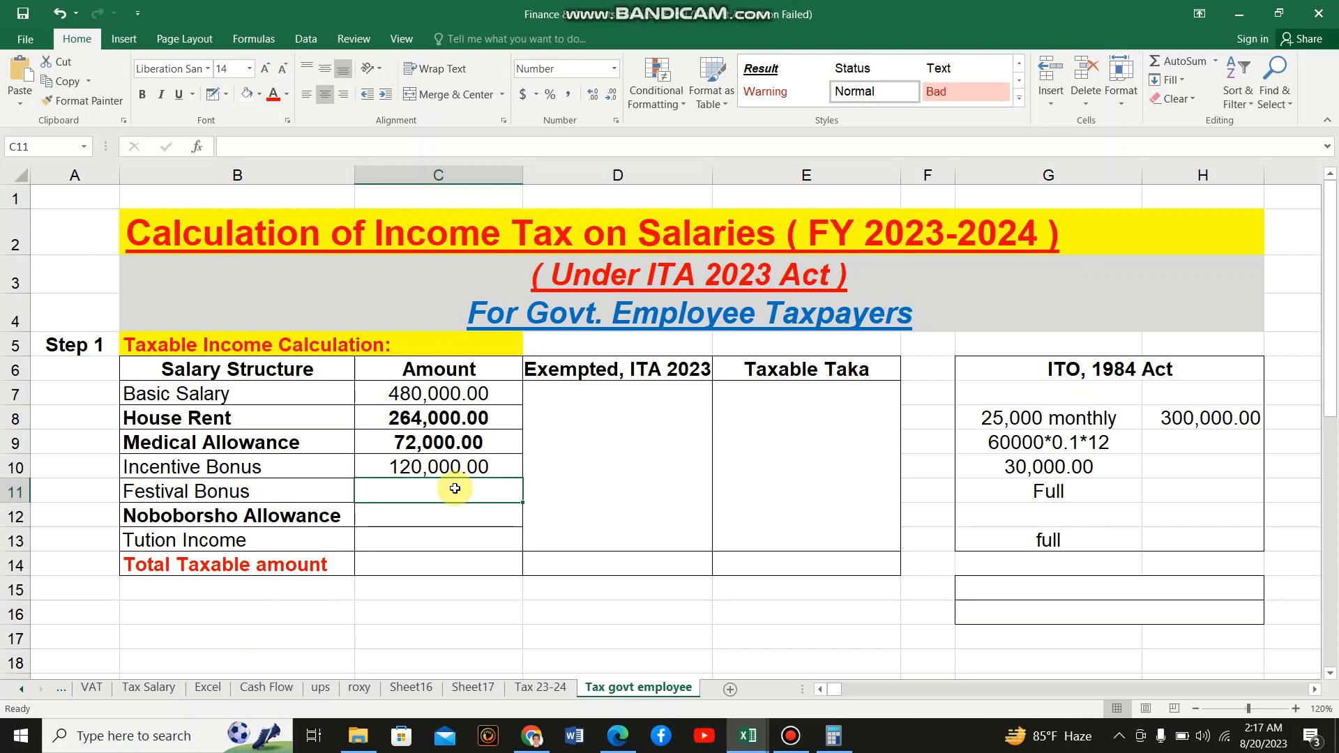
# Enter the Festival Bonus amount 80000 in C11 and the Noboborsho Allowance amount 8000 in C12
pyautogui.write('80000')
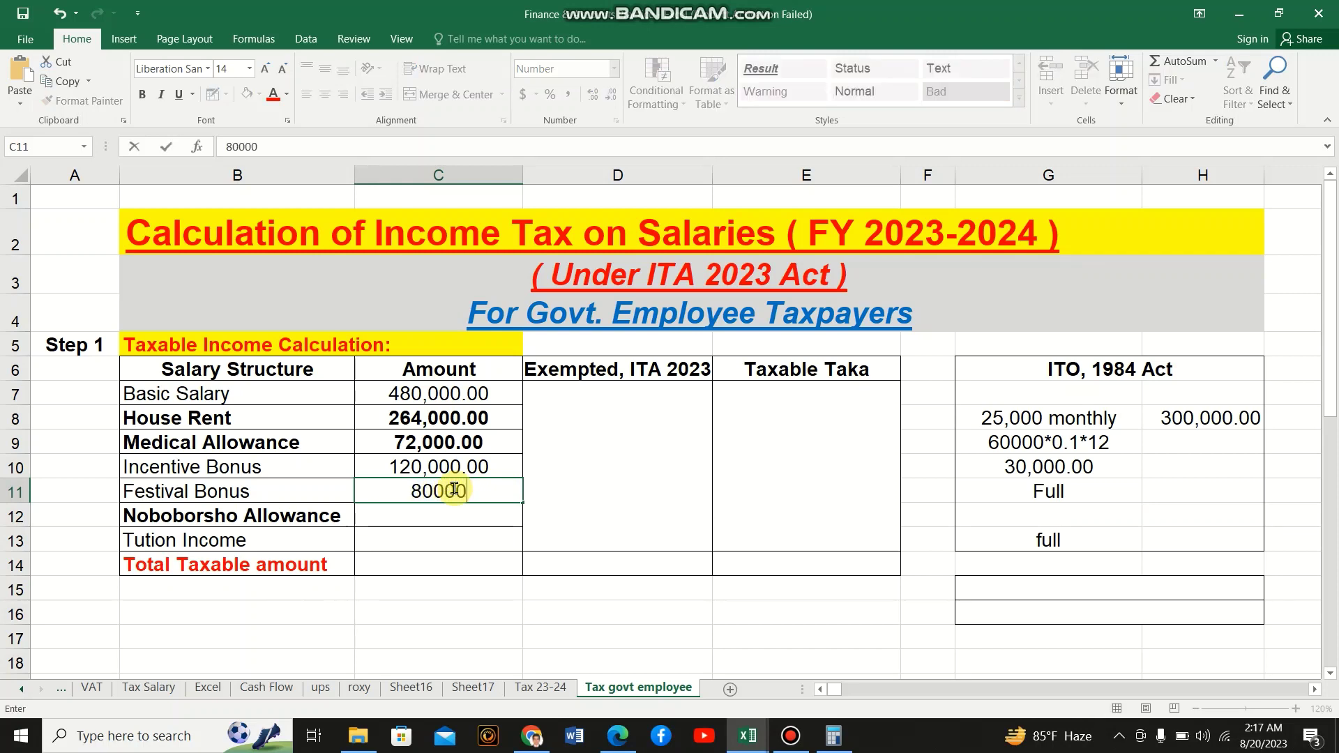
pyautogui.press('Return')
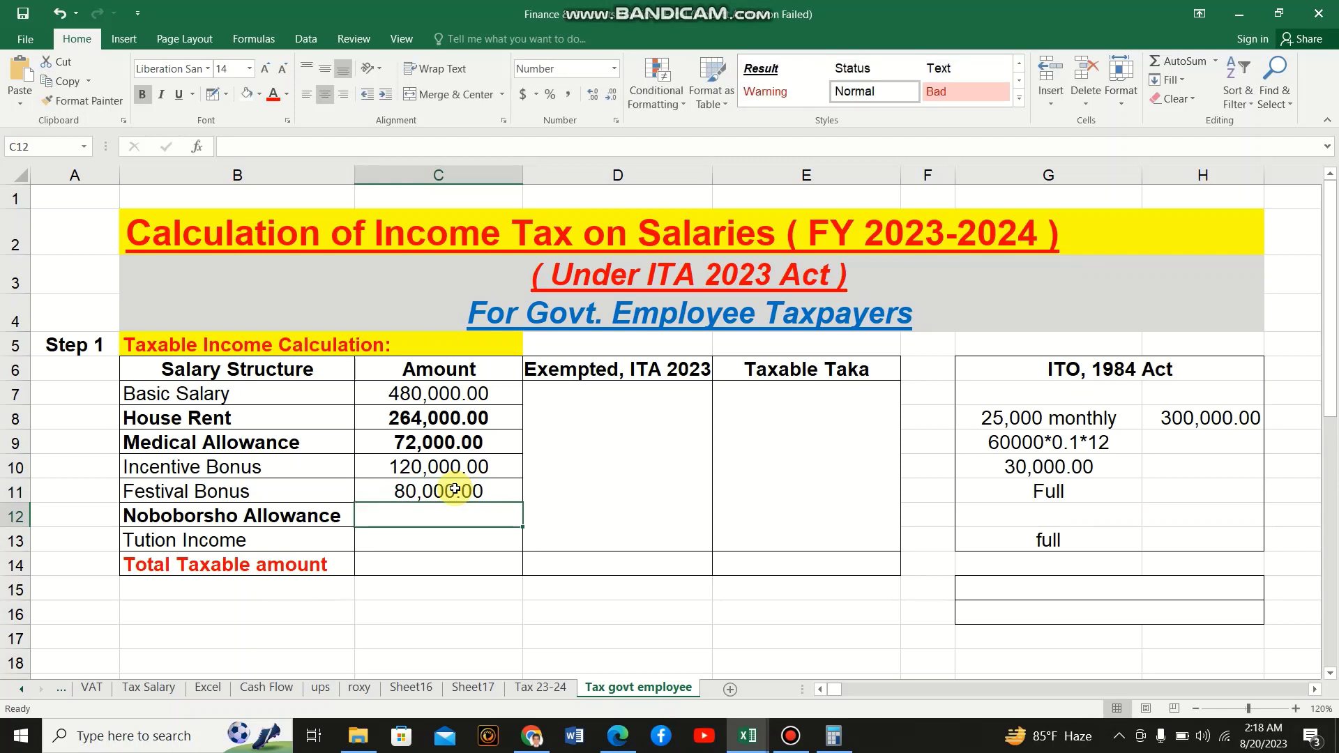
pyautogui.write('80000')
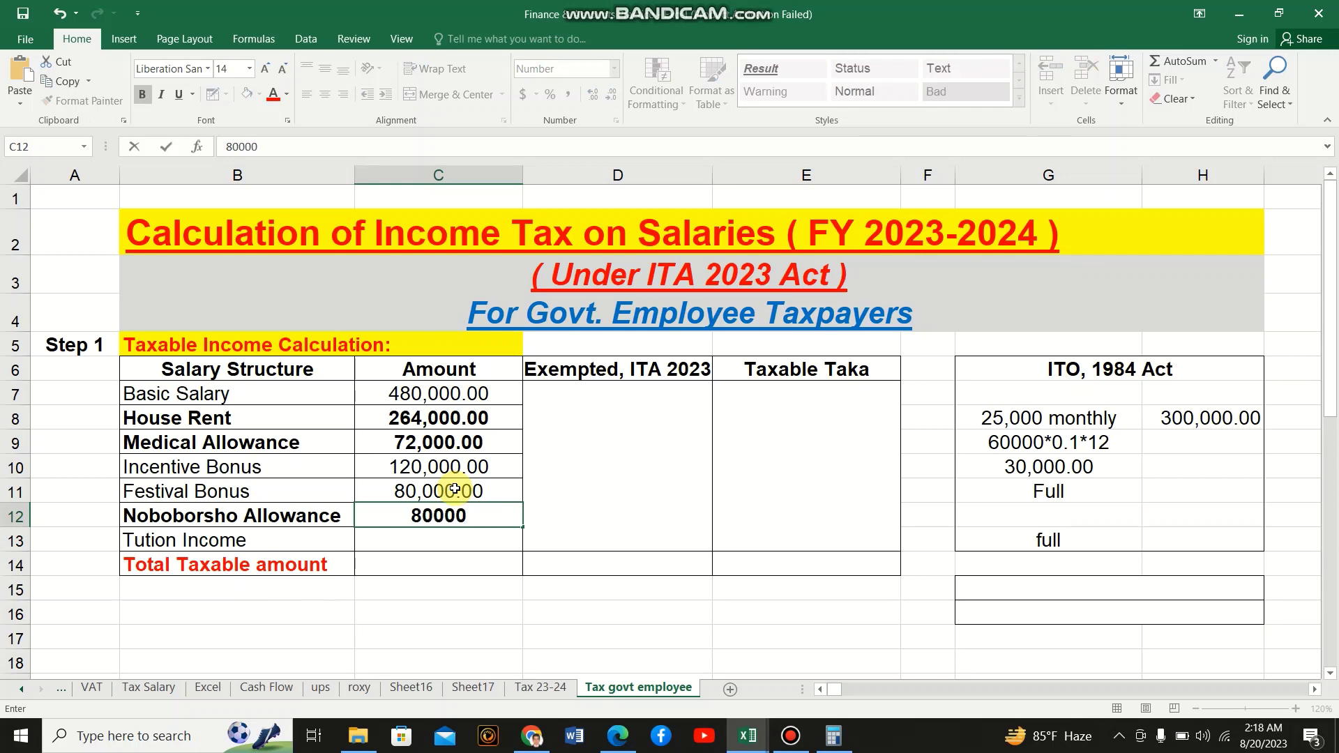
pyautogui.press('BackSpace')
pyautogui.press('Return')
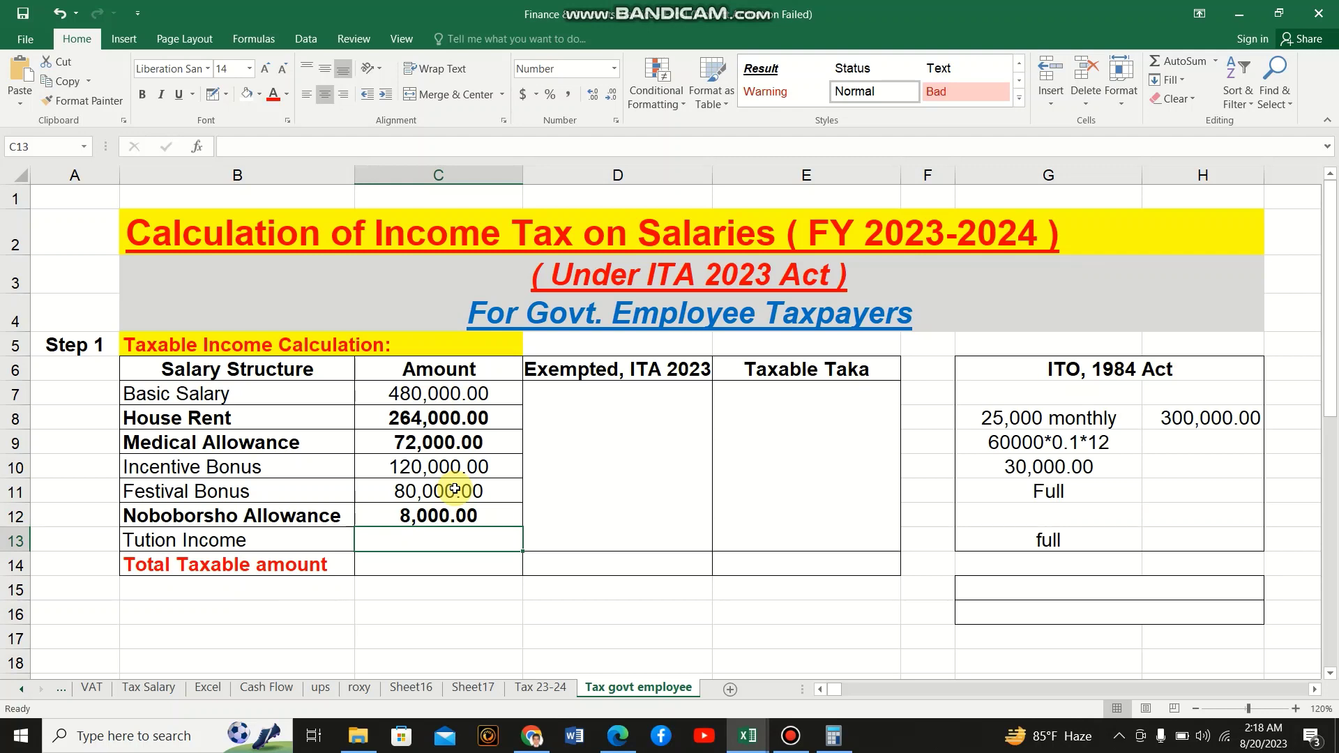
# Enter the Tution Income amount 100000 in C13
pyautogui.write('1')
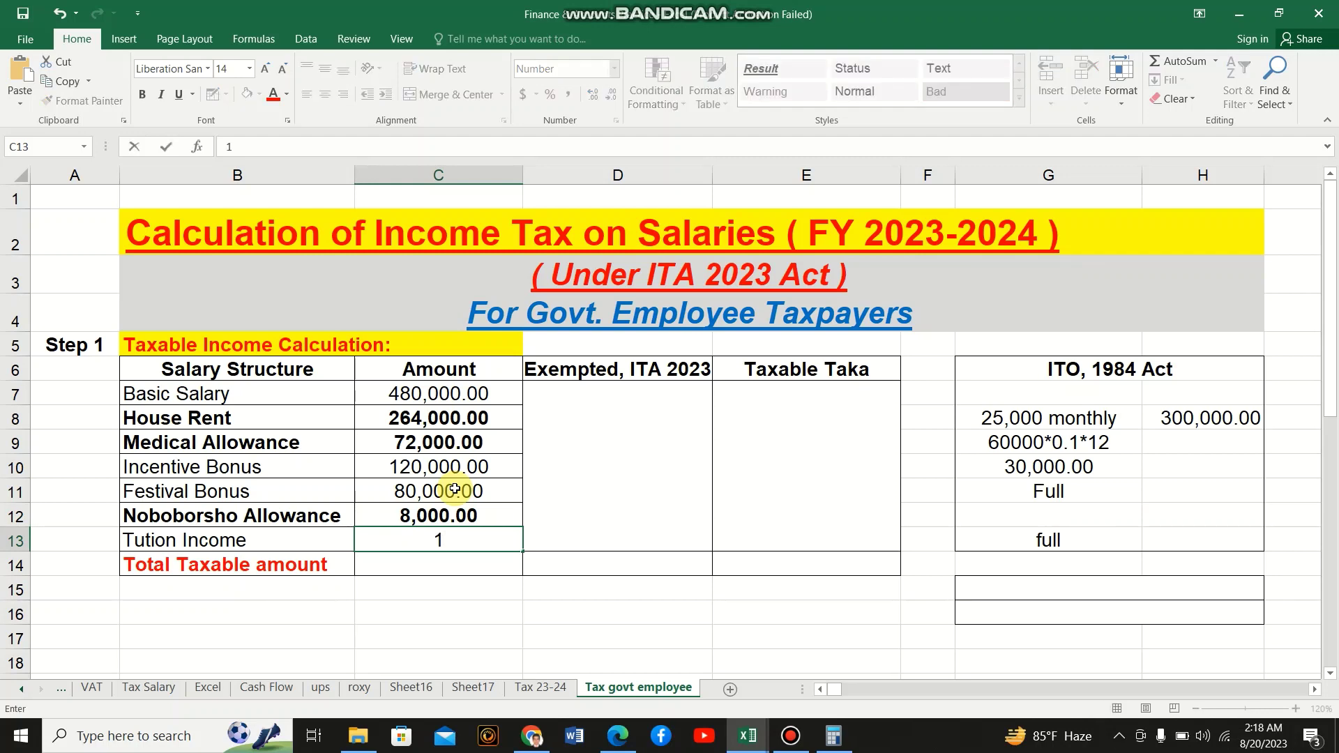
pyautogui.write('00000')
pyautogui.press('Return')
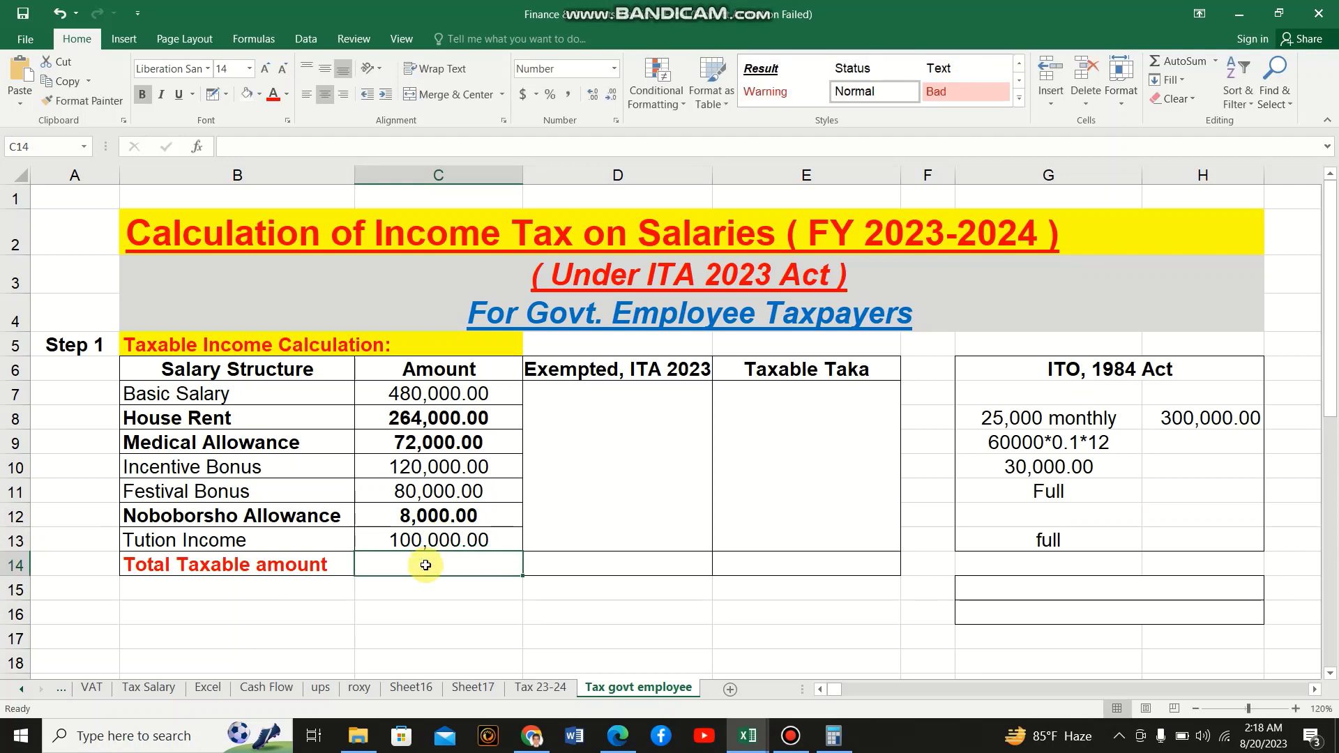
# Total the Amount column in the Total Taxable amount row with =sum(C7:C13) in C14
pyautogui.write('=')
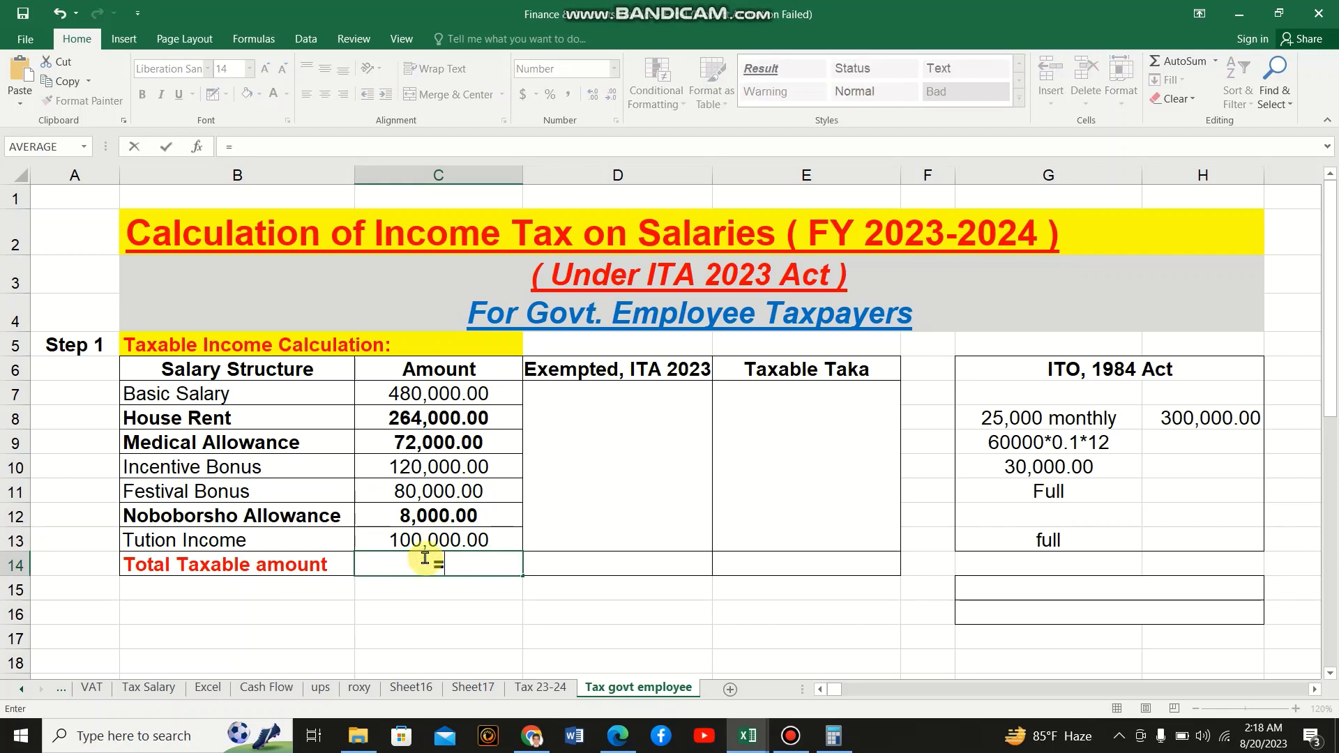
pyautogui.write('sum(')
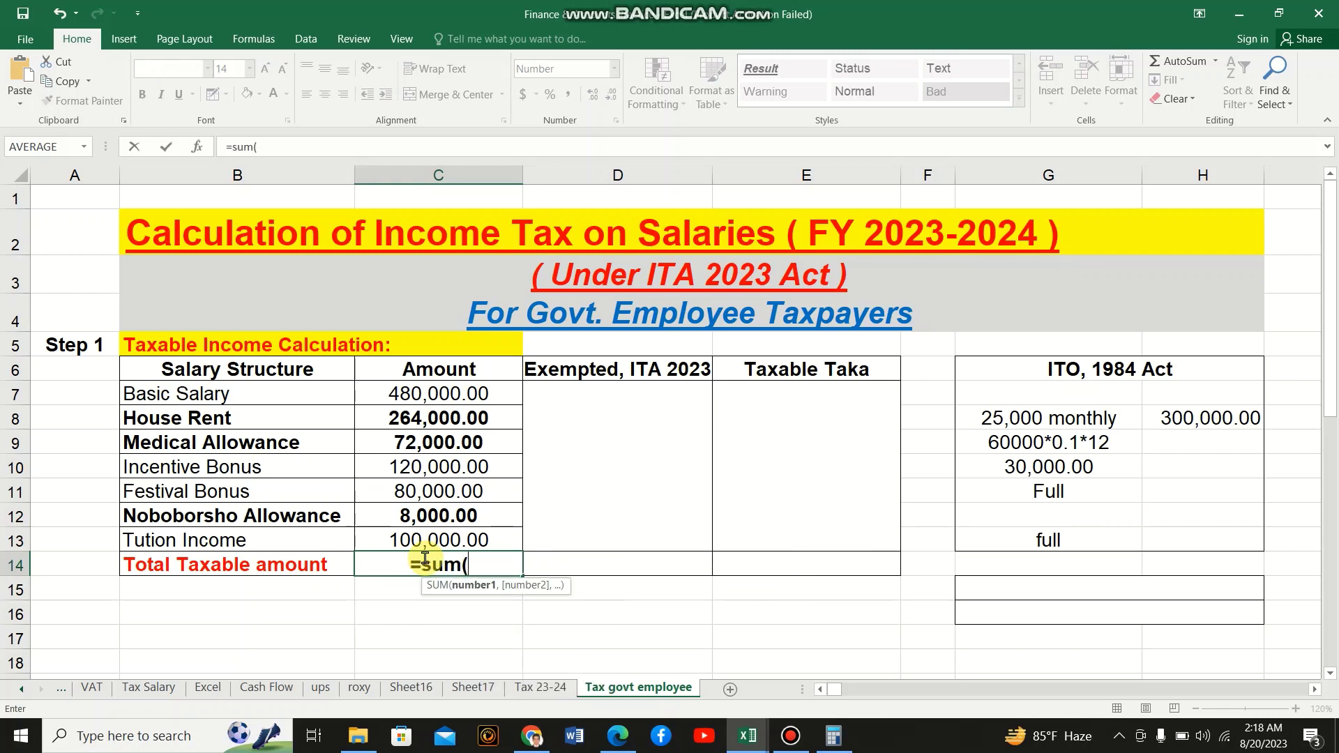
pyautogui.click(467, 389)
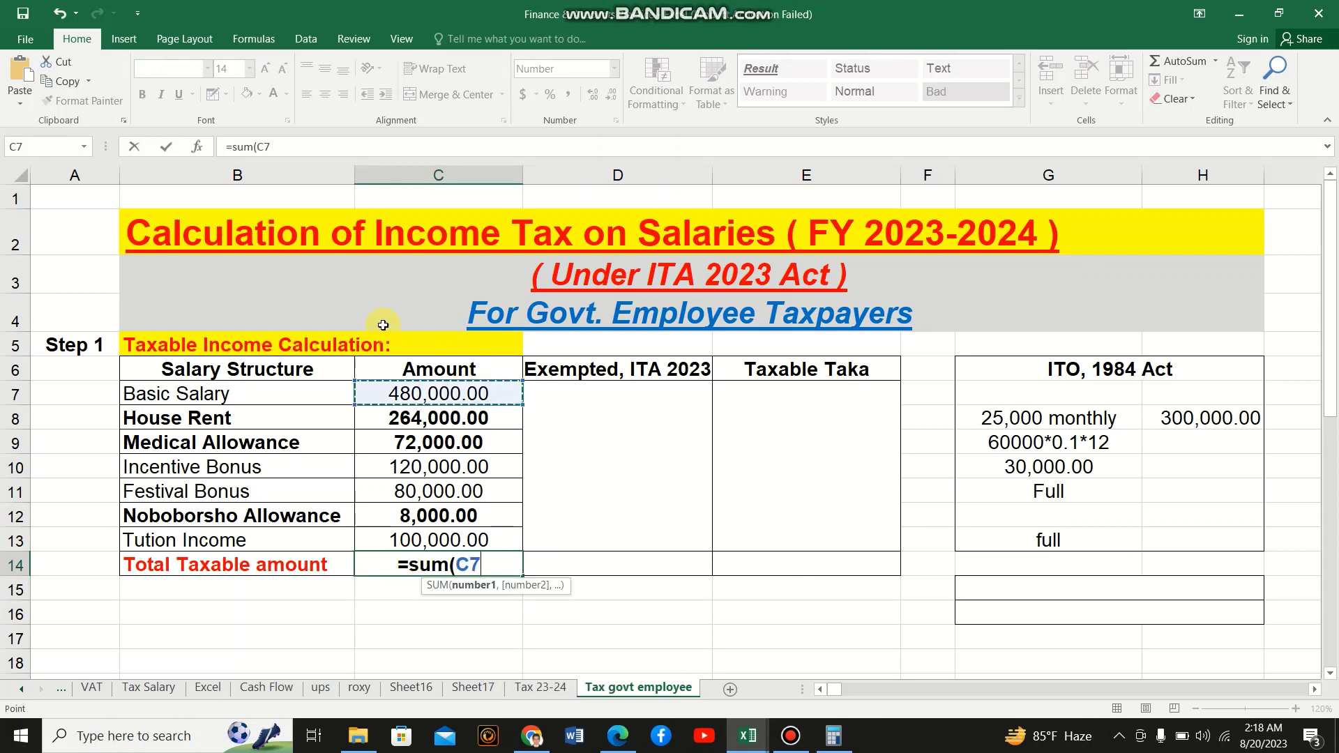
pyautogui.click(308, 146)
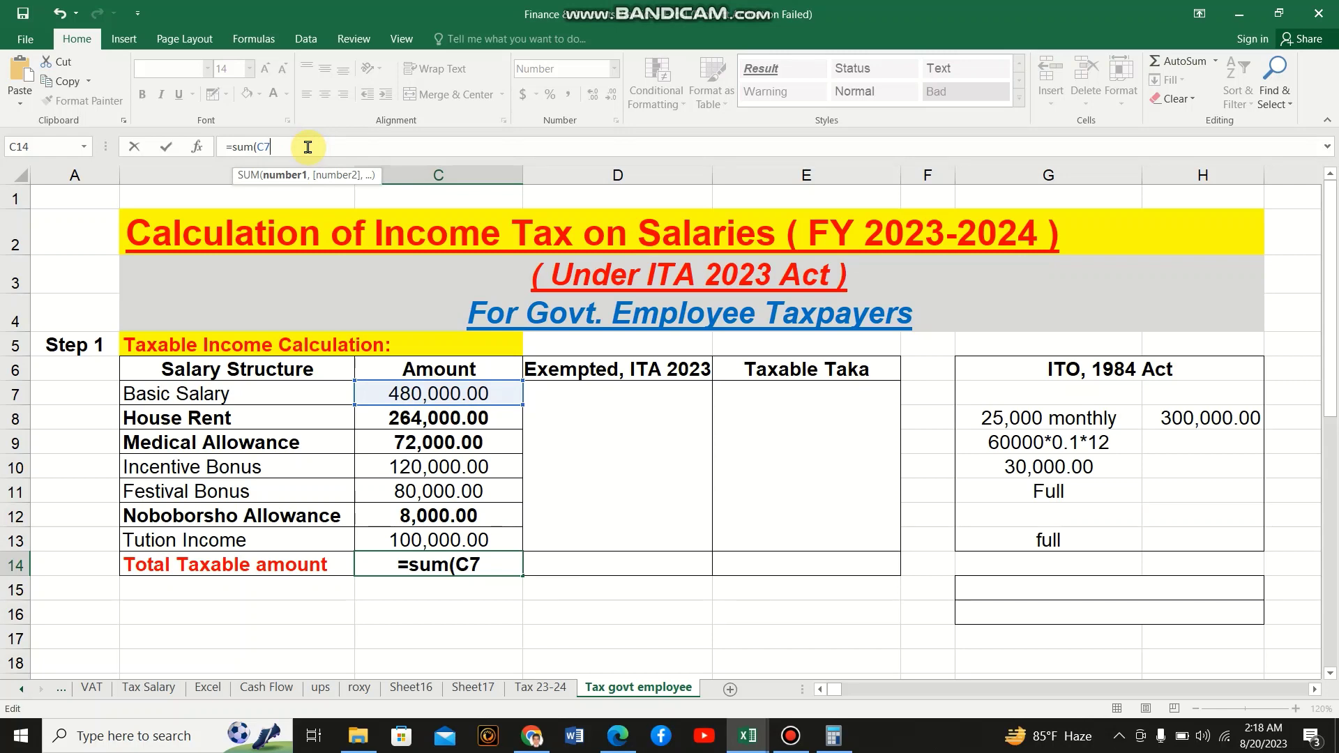
pyautogui.write(':')
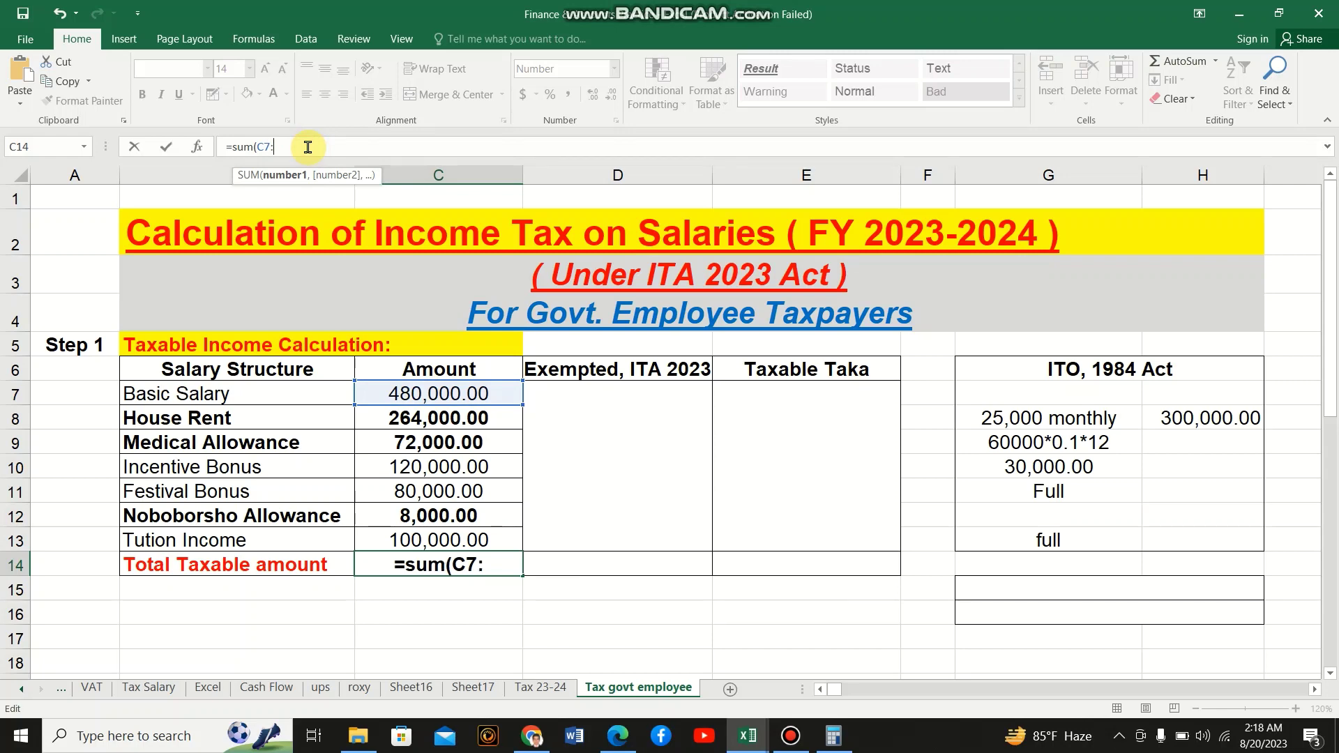
pyautogui.click(410, 540)
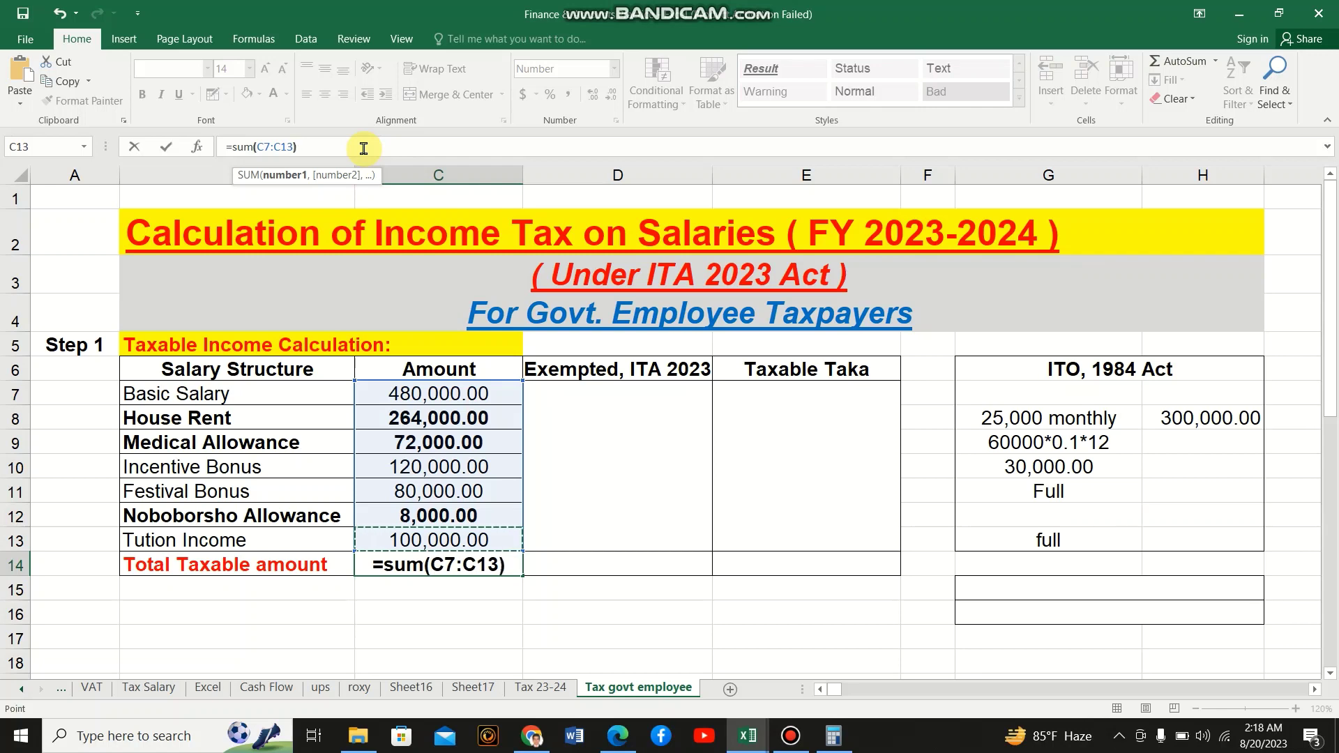
pyautogui.press('Return')
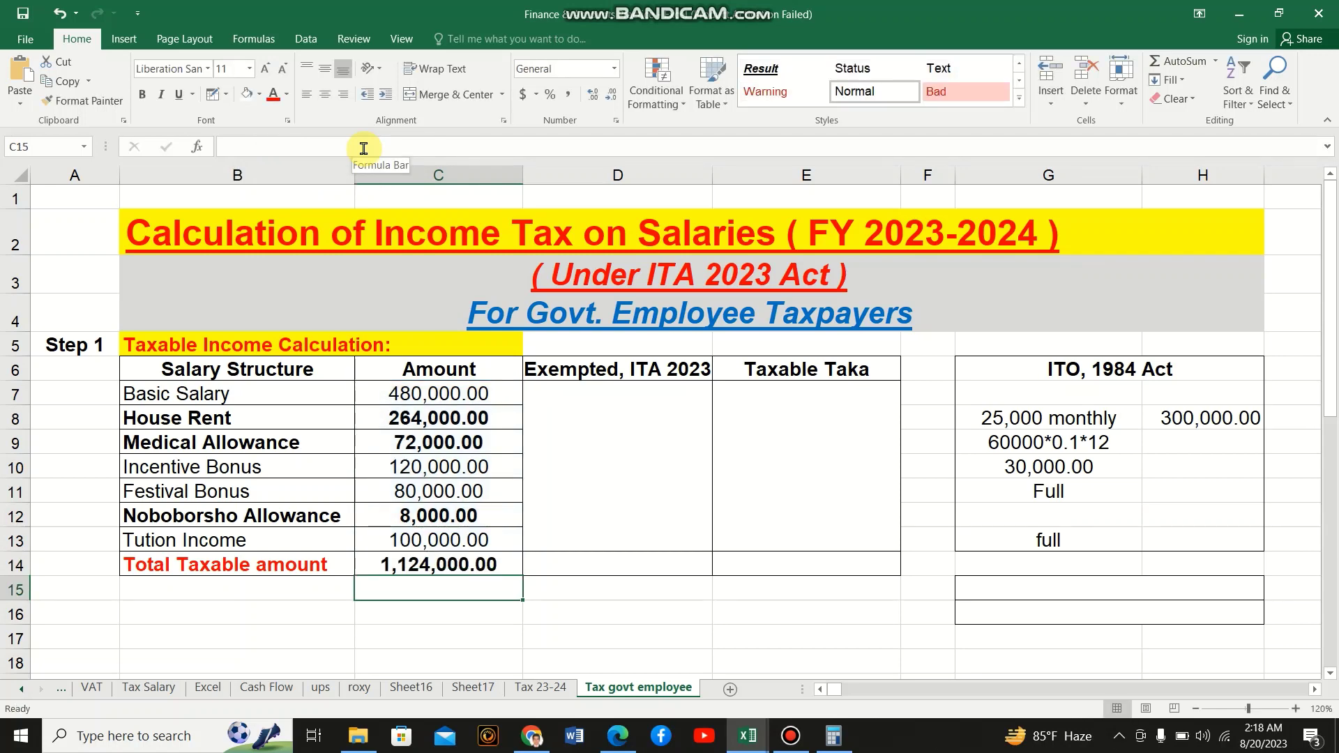
# Calculate the exempted amount in the merged cell under Exempted, ITA 2023 by adding house rent, medical and Noboborsho allowances with =C8+C9+C12
pyautogui.doubleClick(631, 447)
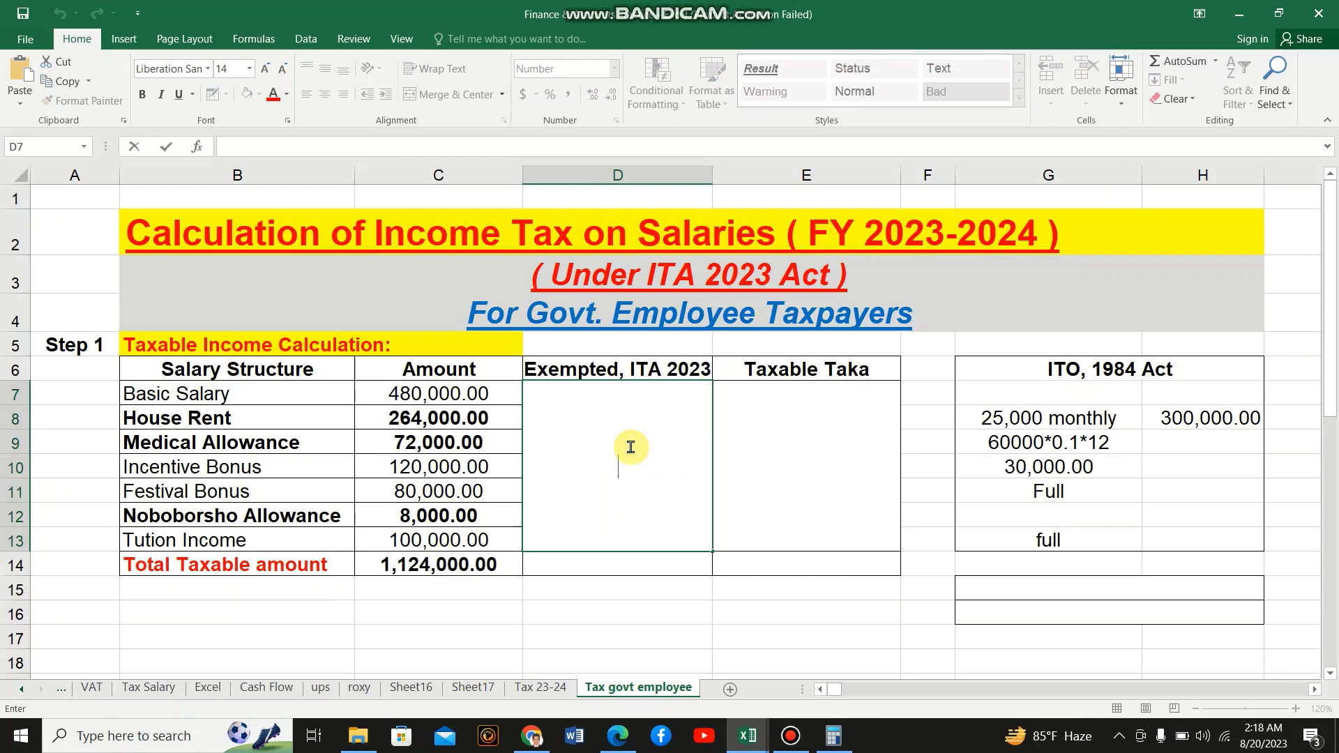
pyautogui.write('=')
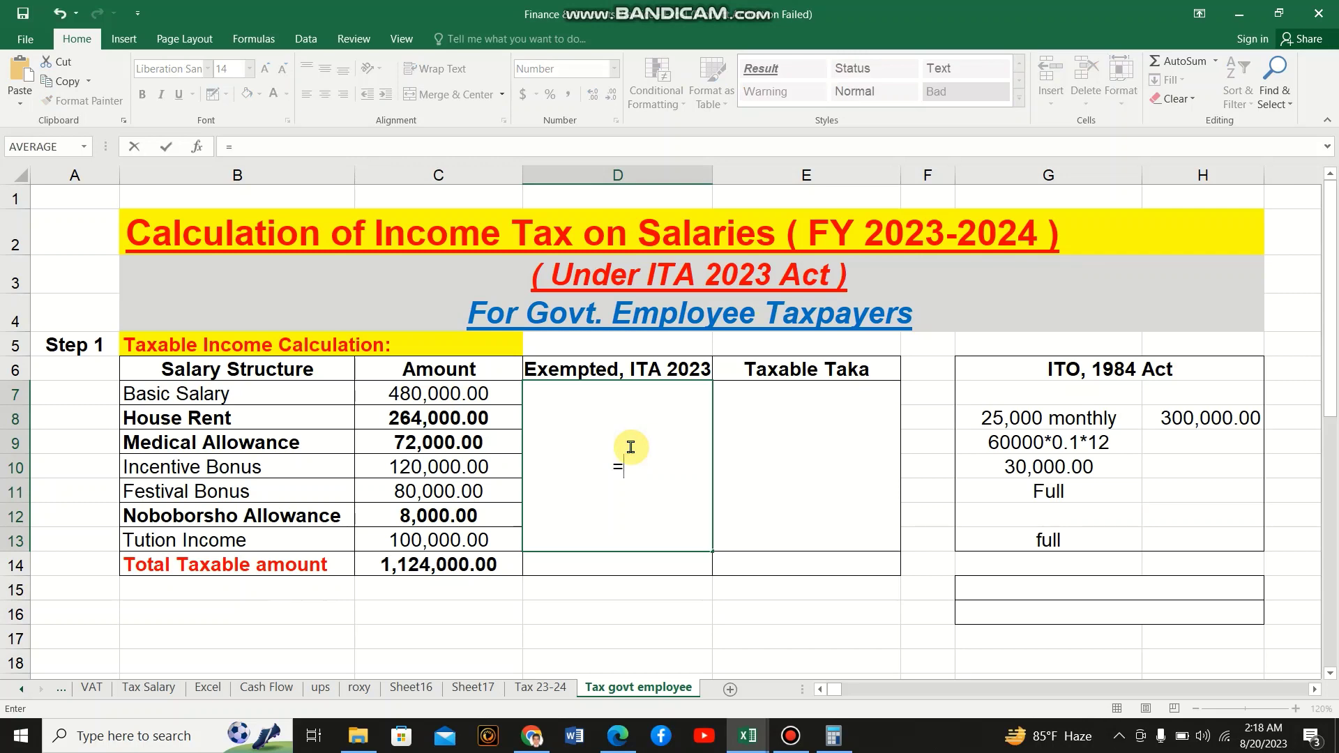
pyautogui.click(454, 424)
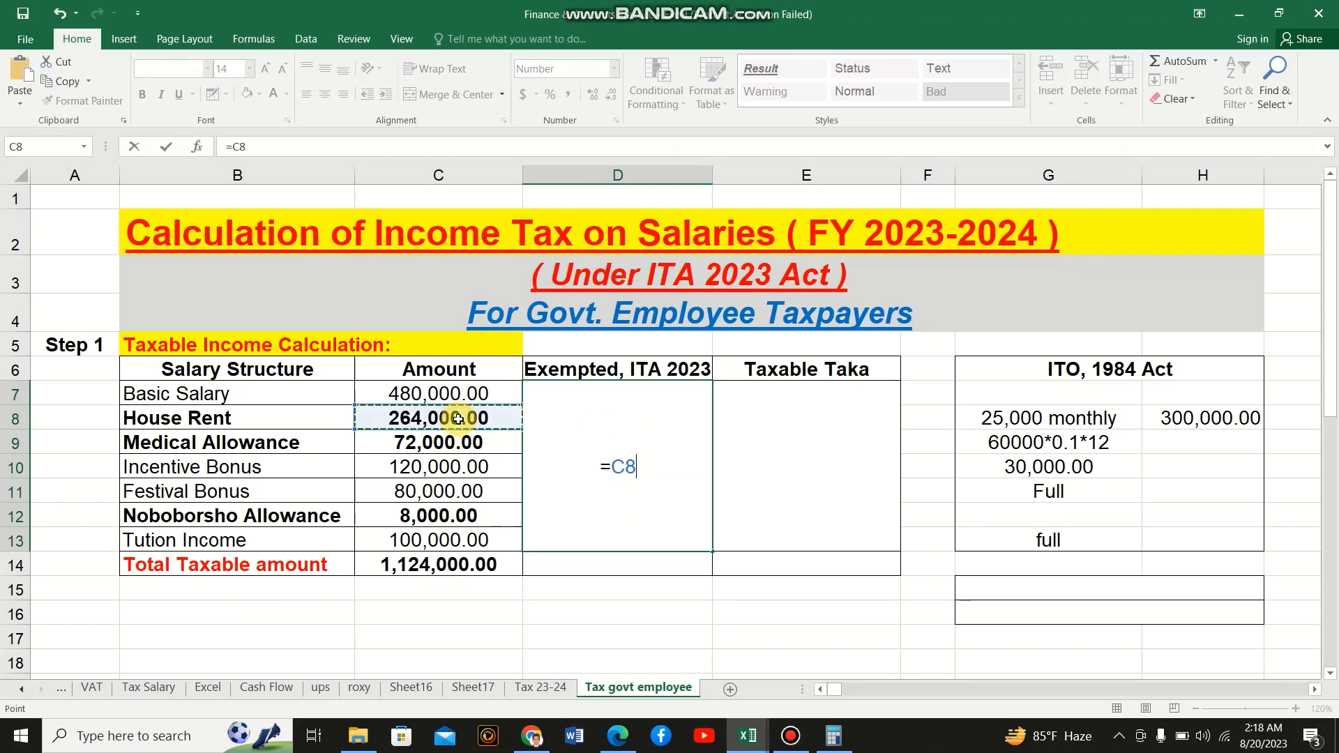
pyautogui.click(350, 148)
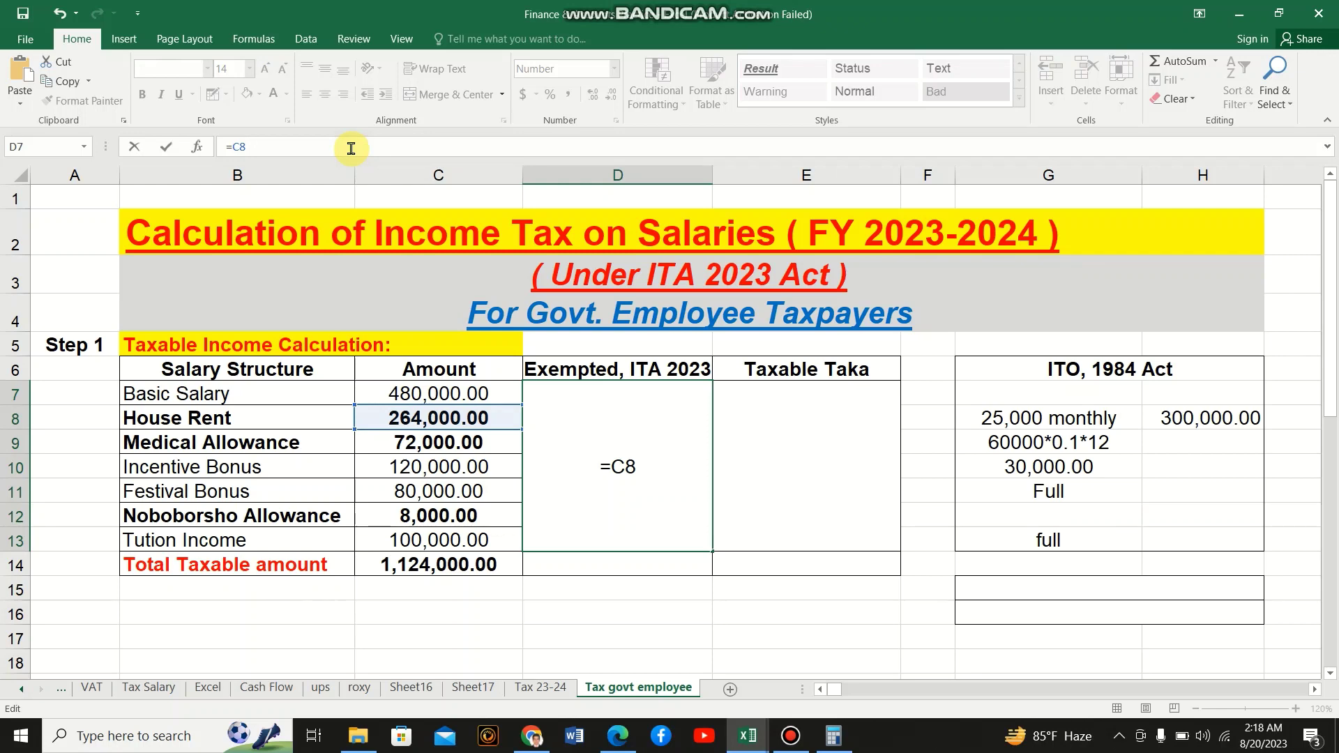
pyautogui.write('+')
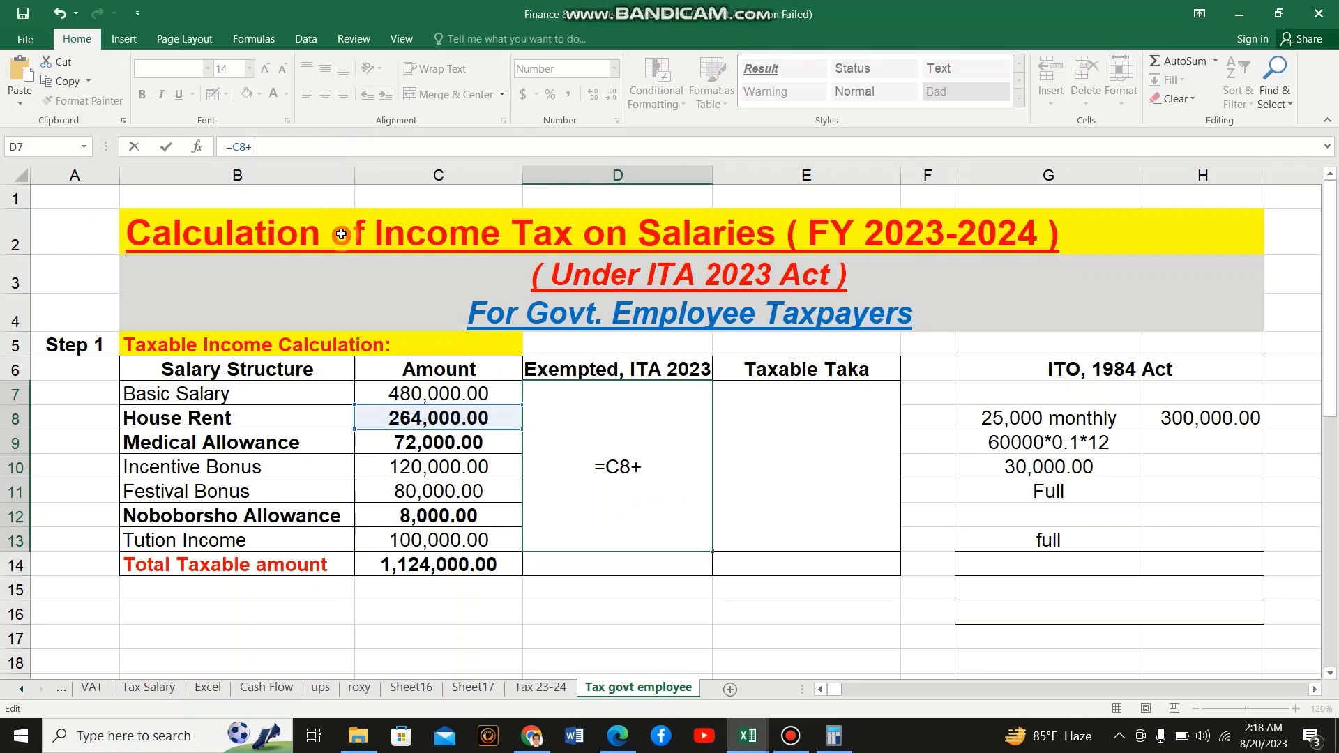
pyautogui.click(422, 442)
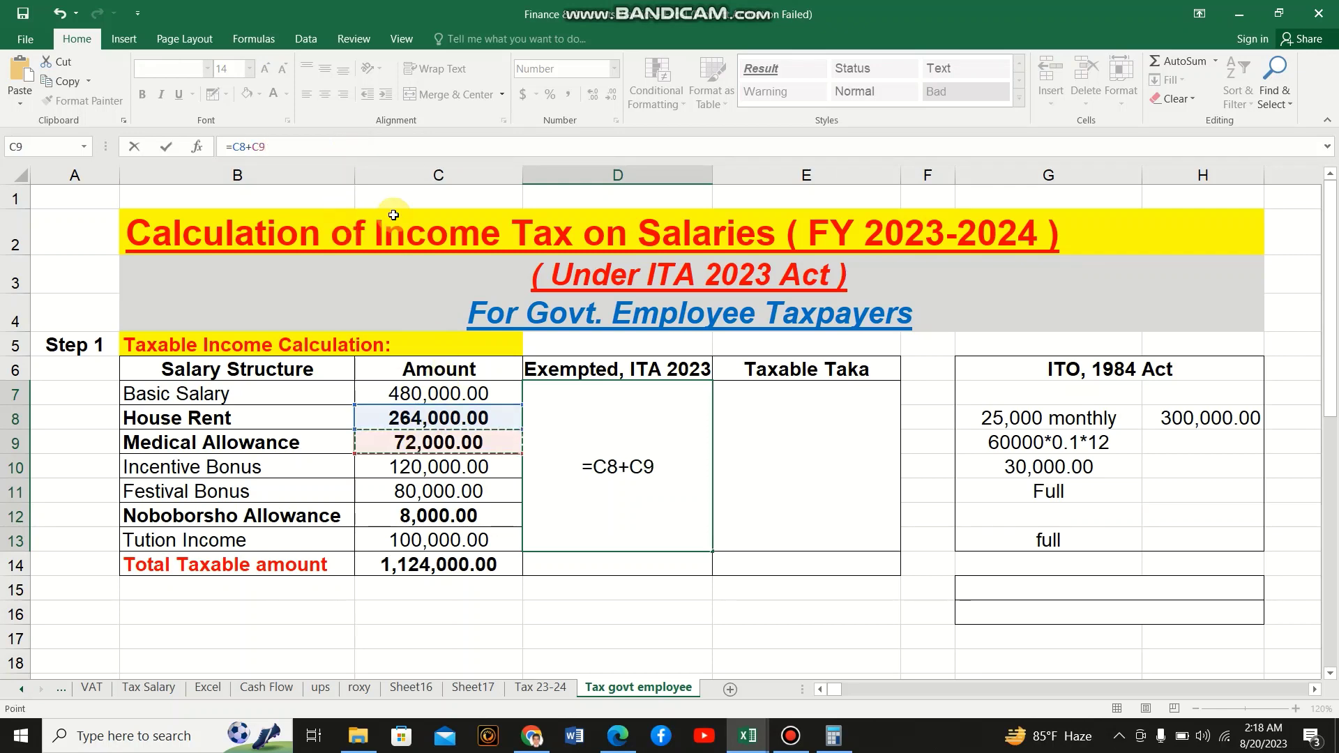
pyautogui.write('+')
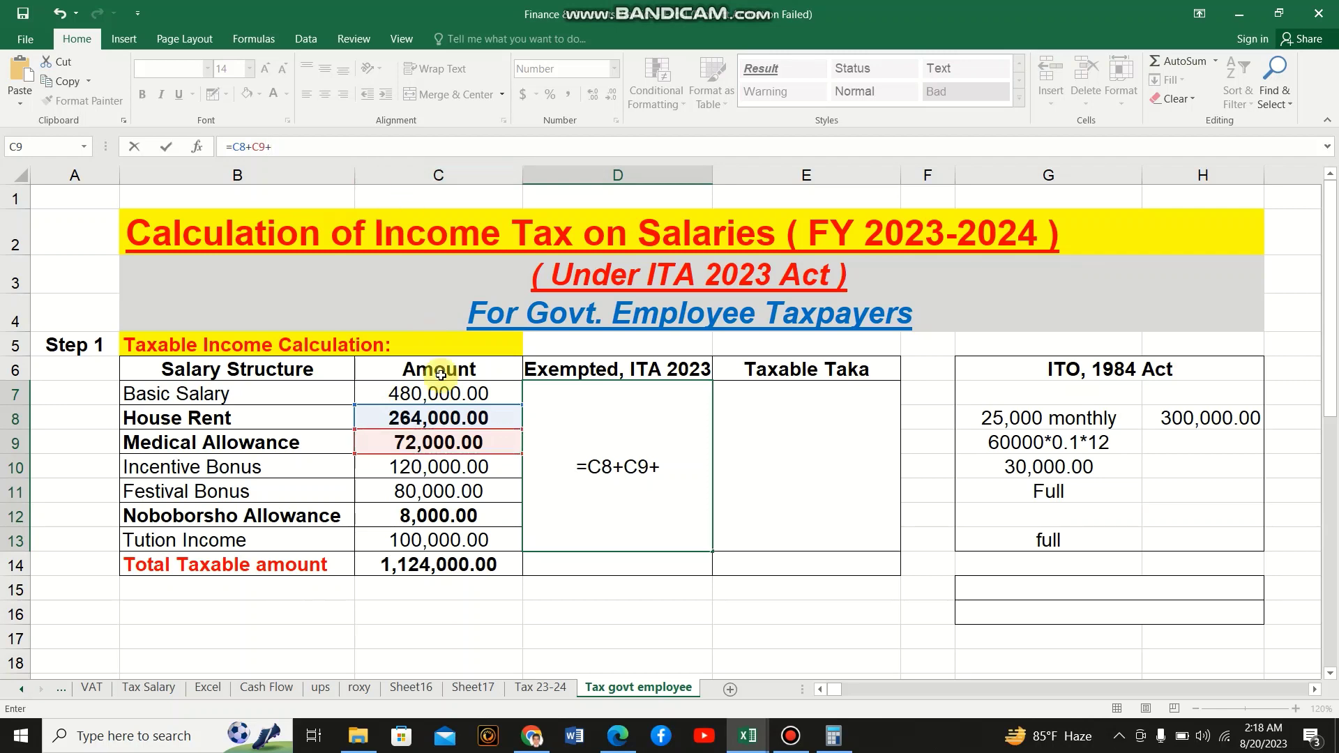
pyautogui.click(423, 515)
pyautogui.press('Return')
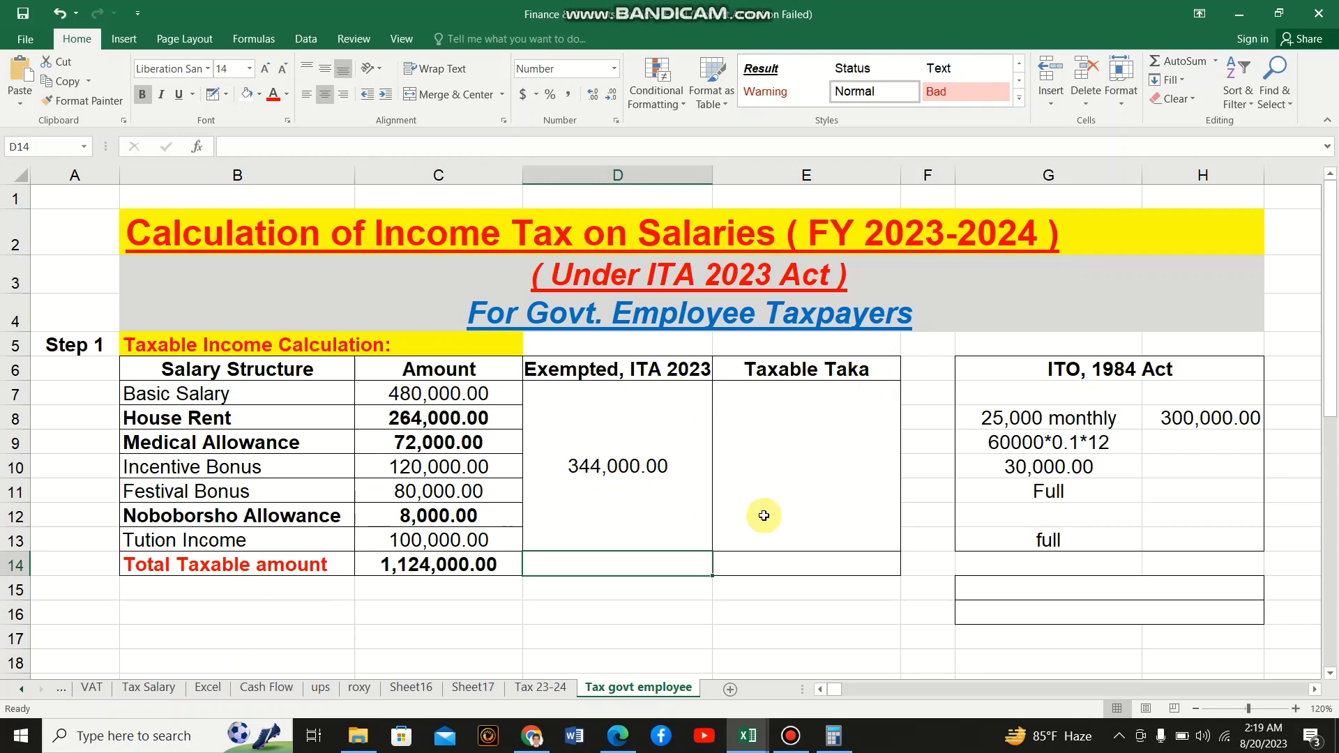
# Calculate the taxable amount in the merged cell under Taxable Taka by subtracting the exemption from the total with =C14-D7
pyautogui.click(791, 485)
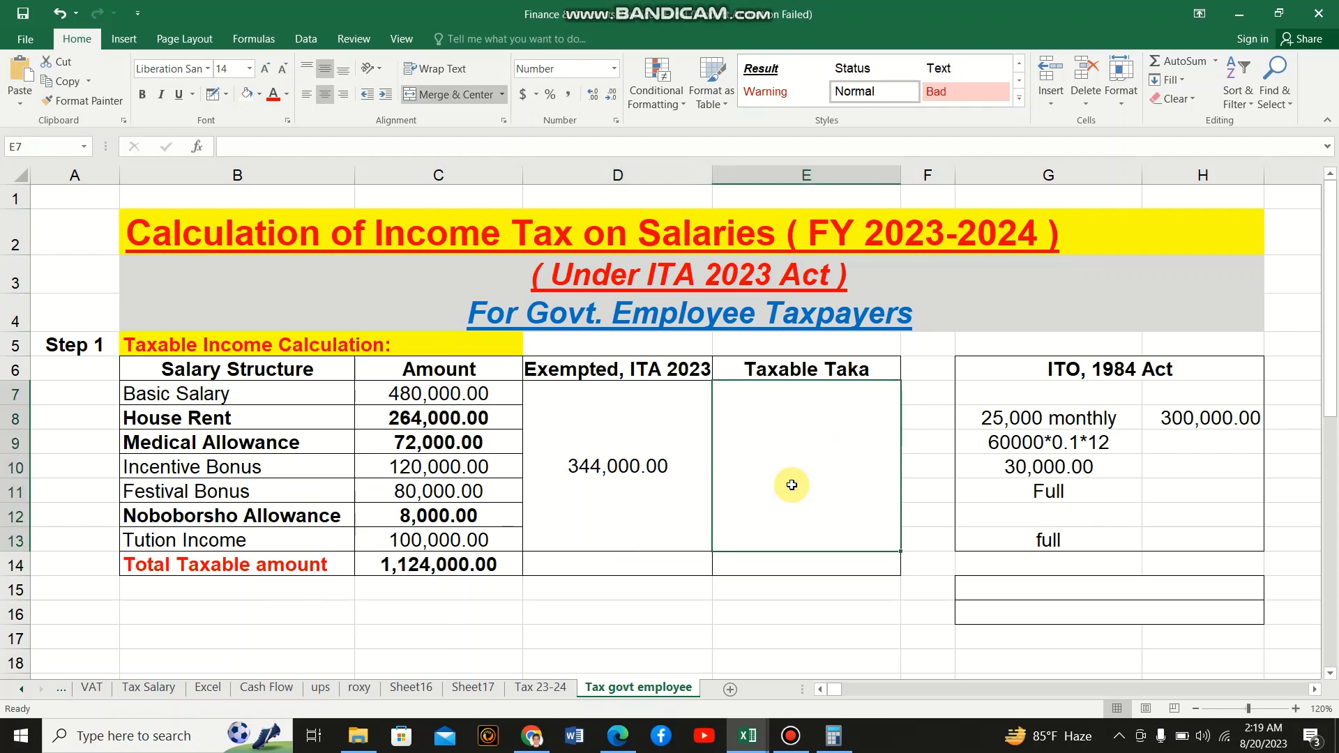
pyautogui.write('=')
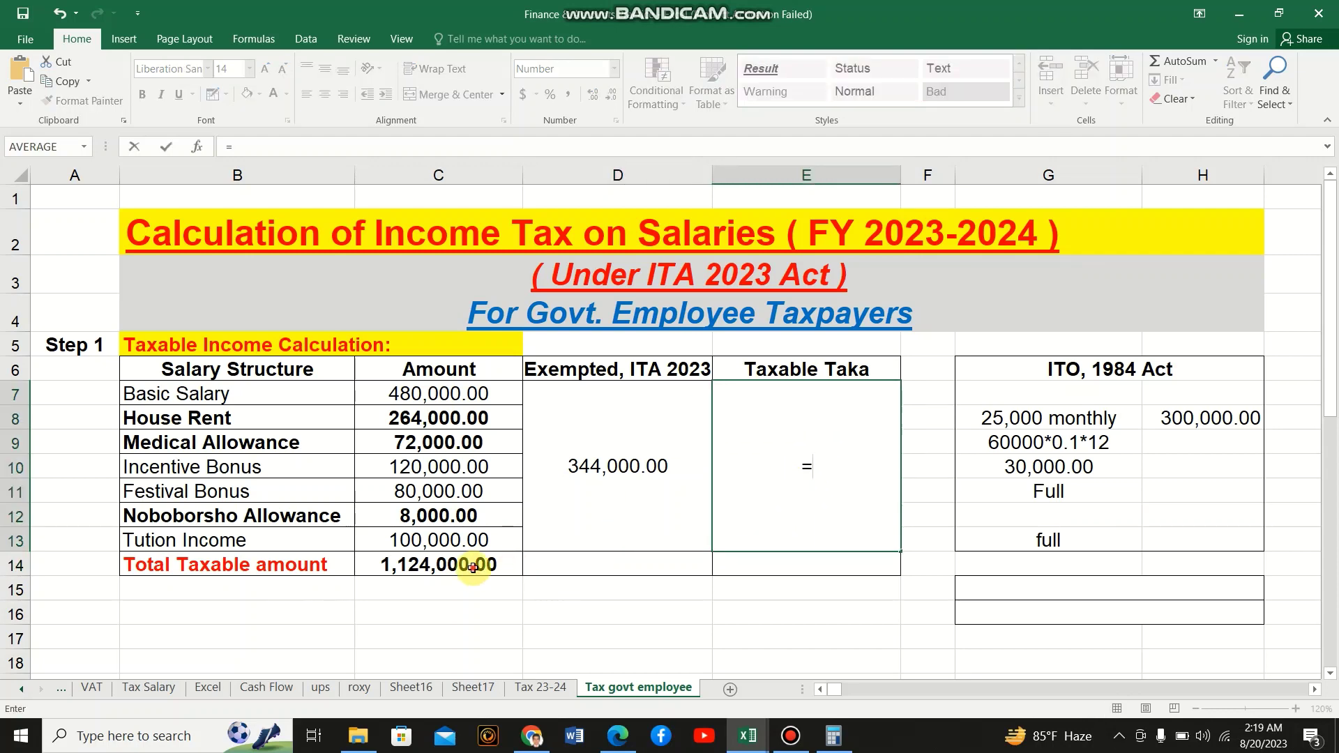
pyautogui.click(472, 567)
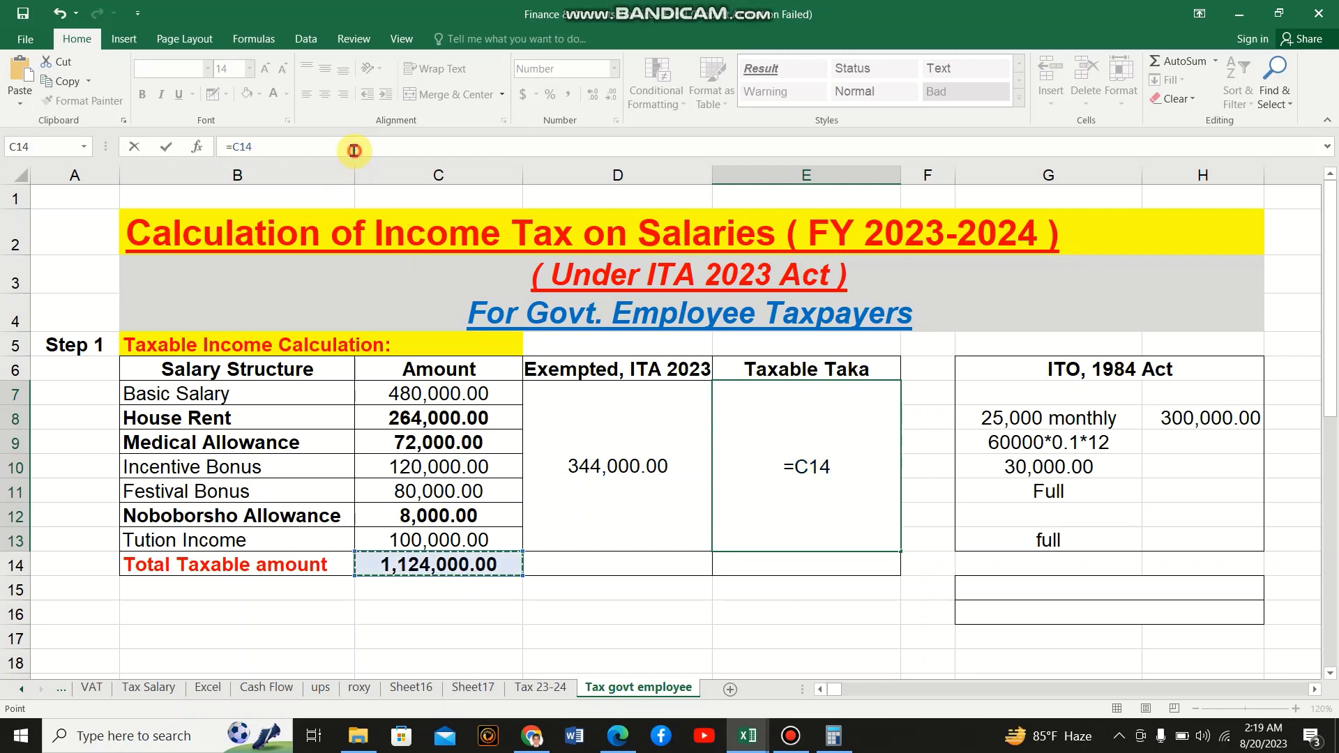
pyautogui.write('-')
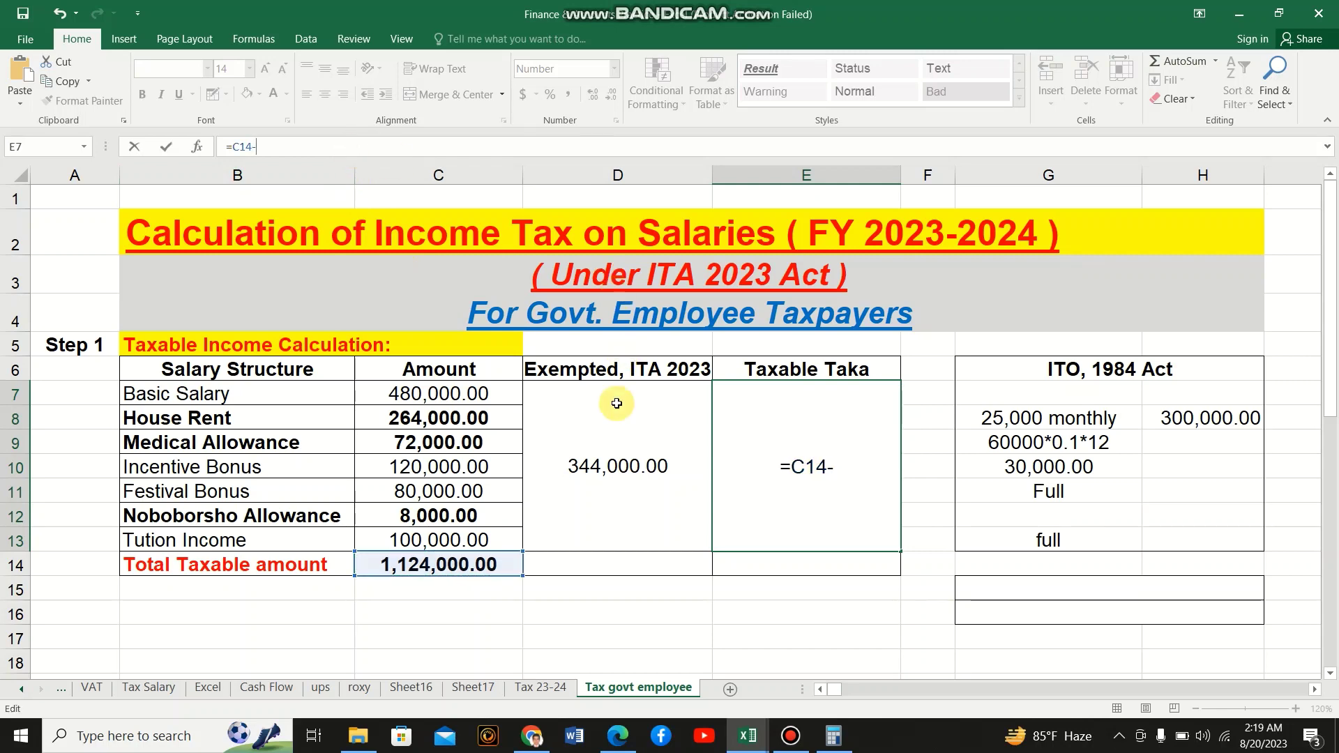
pyautogui.click(608, 455)
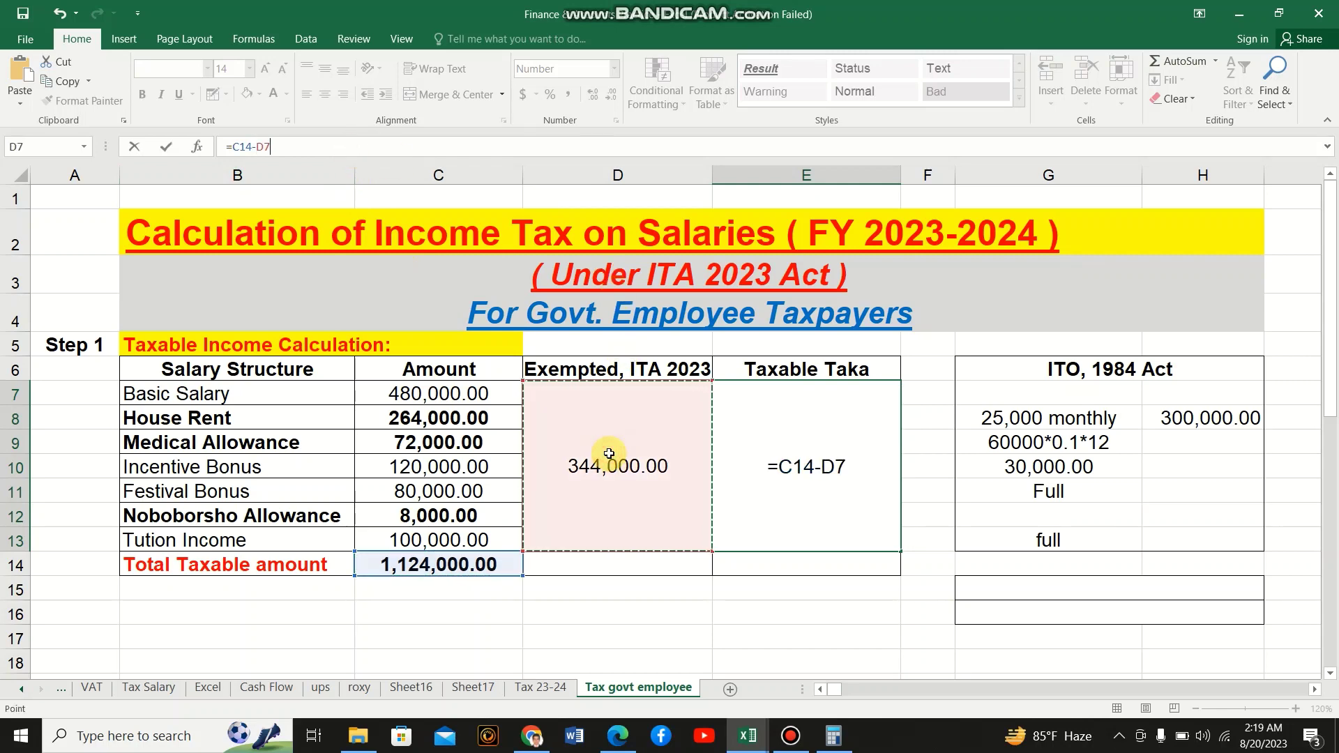
pyautogui.press('Return')
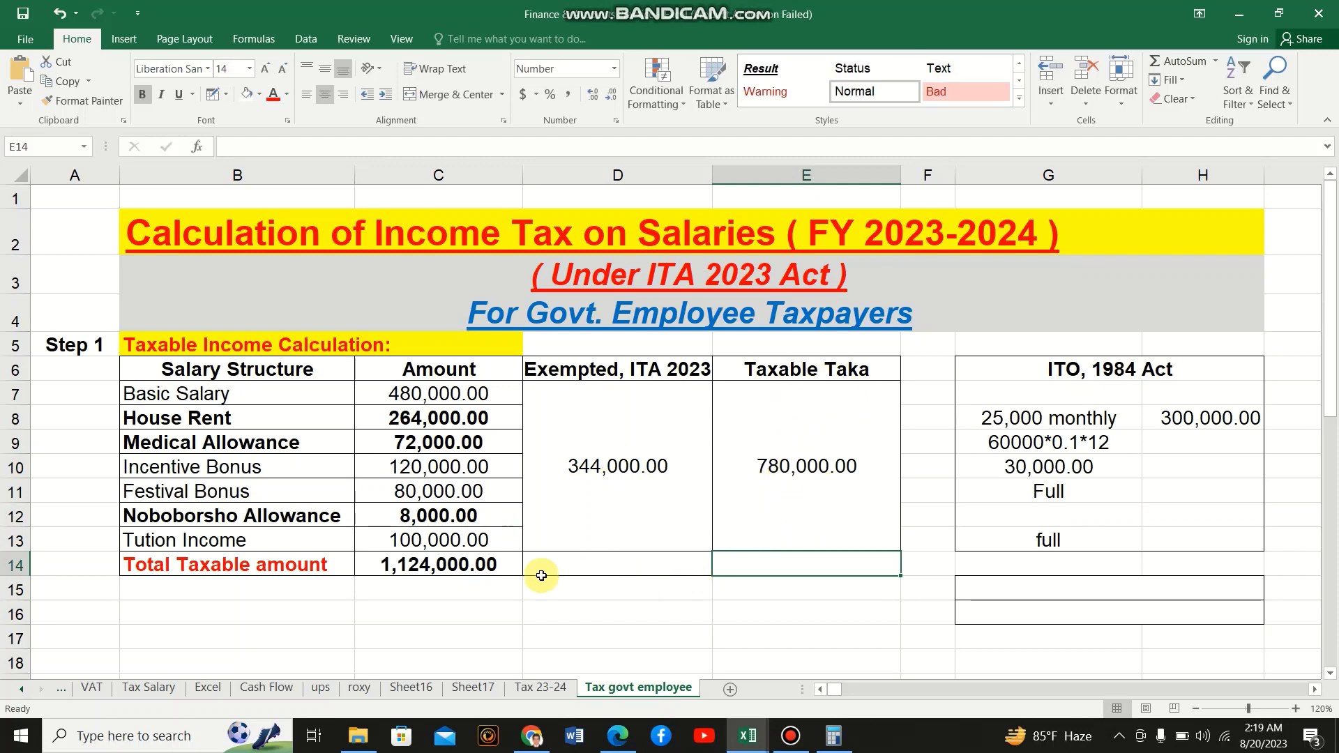
# Copy the total formula from C14 across to D14 and E14, and colour the E14 total red
pyautogui.click(496, 568)
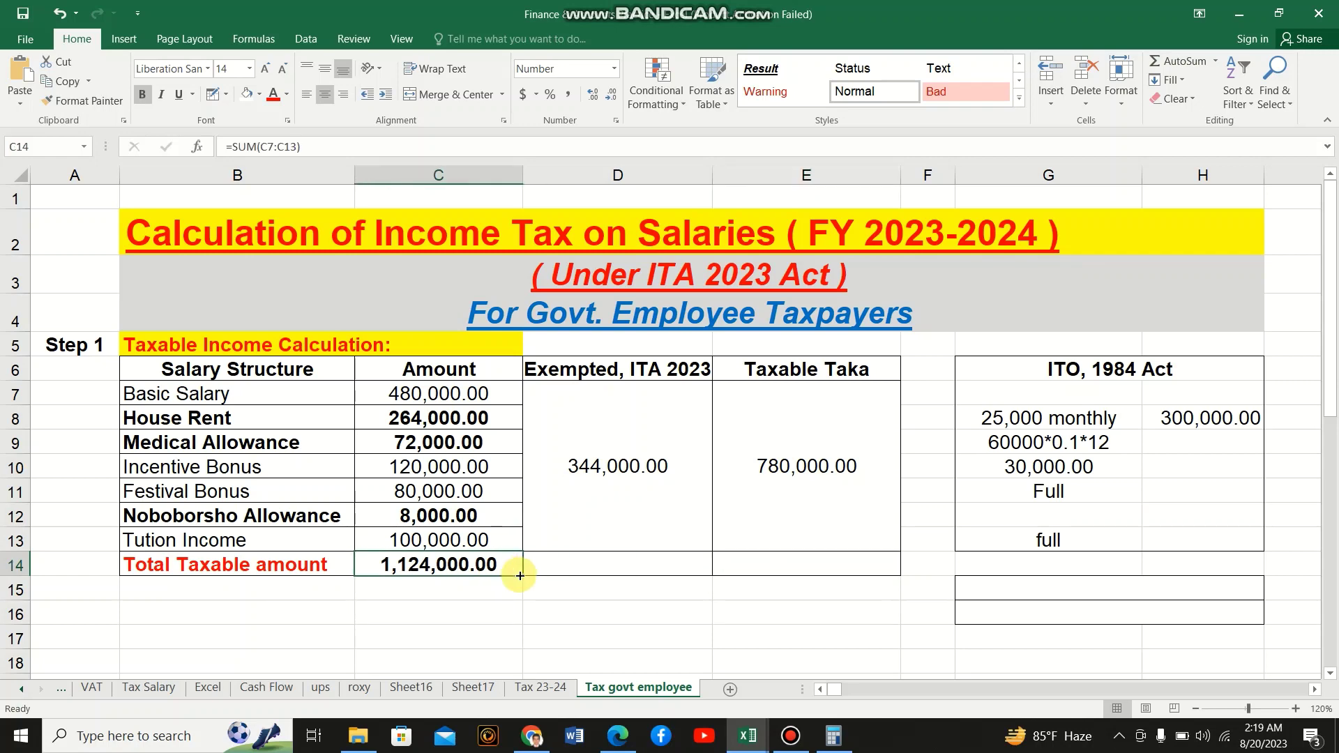
pyautogui.moveTo(520, 575); pyautogui.dragTo(818, 572)
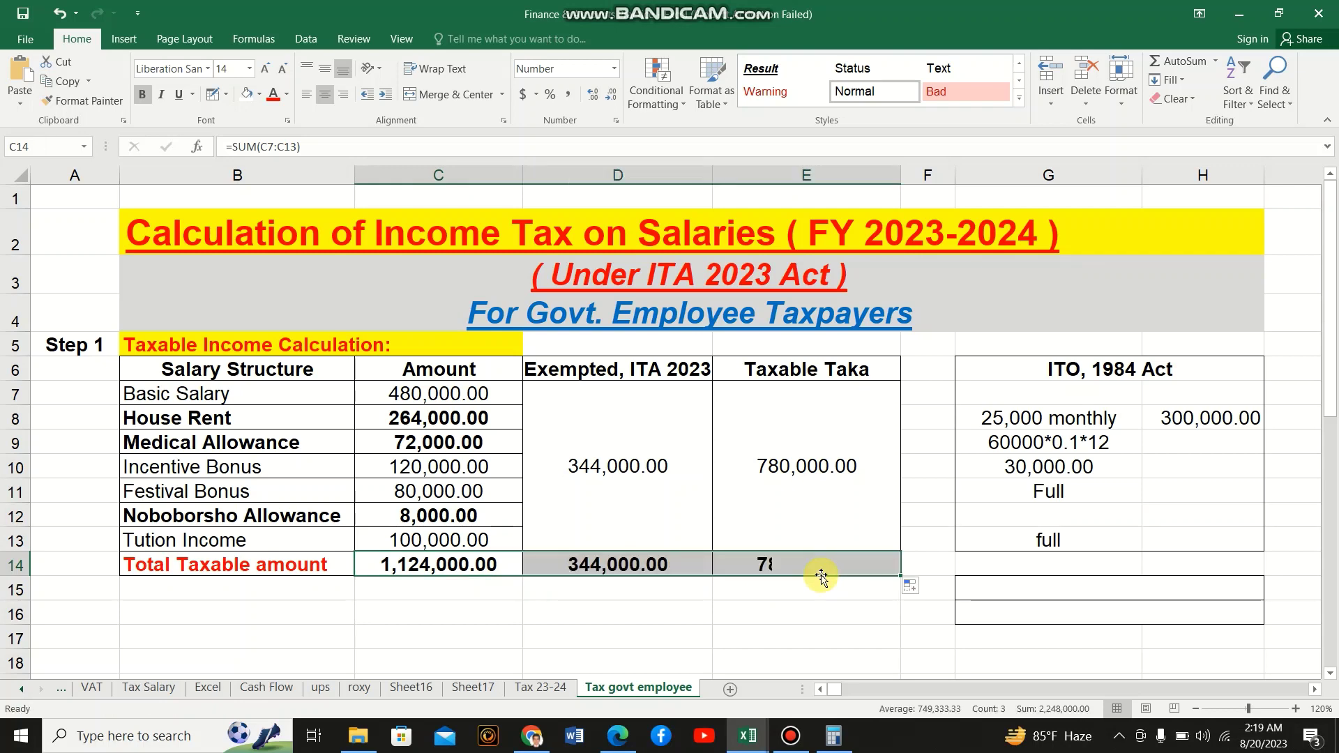
pyautogui.click(808, 566)
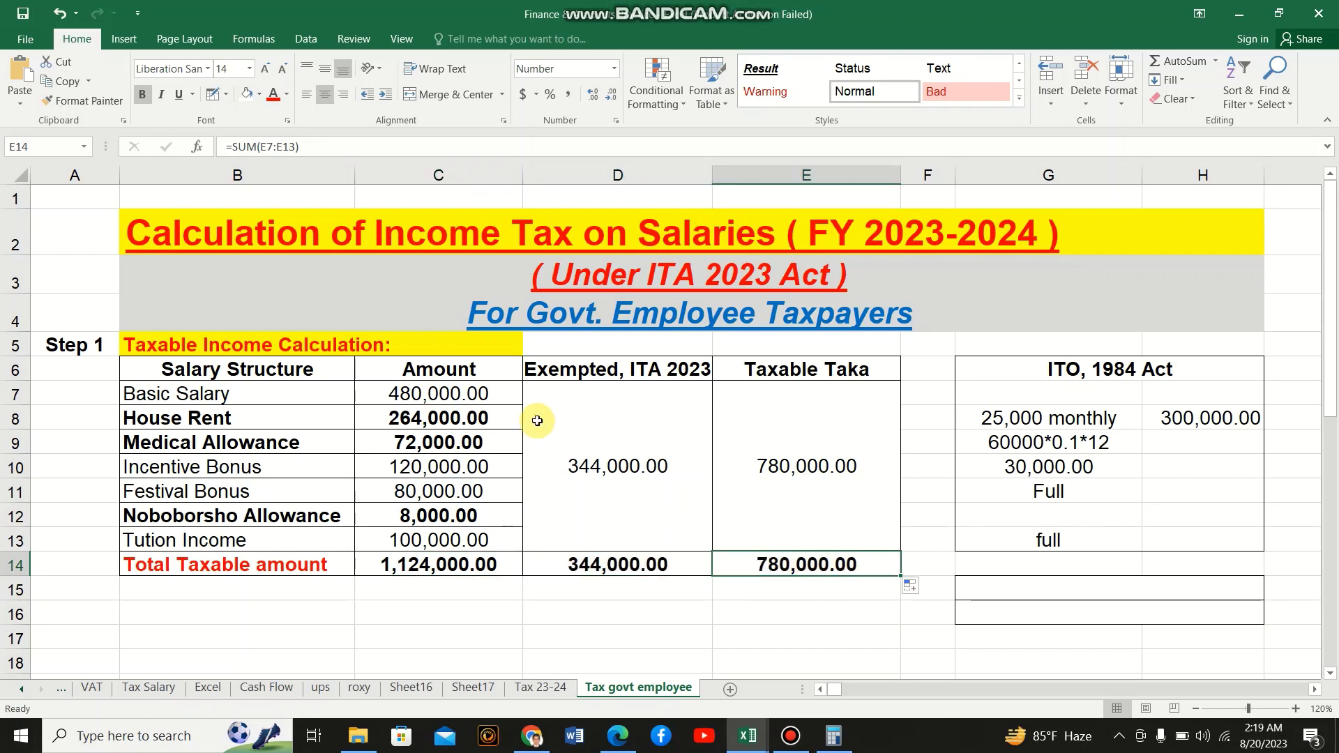
pyautogui.click(269, 97)
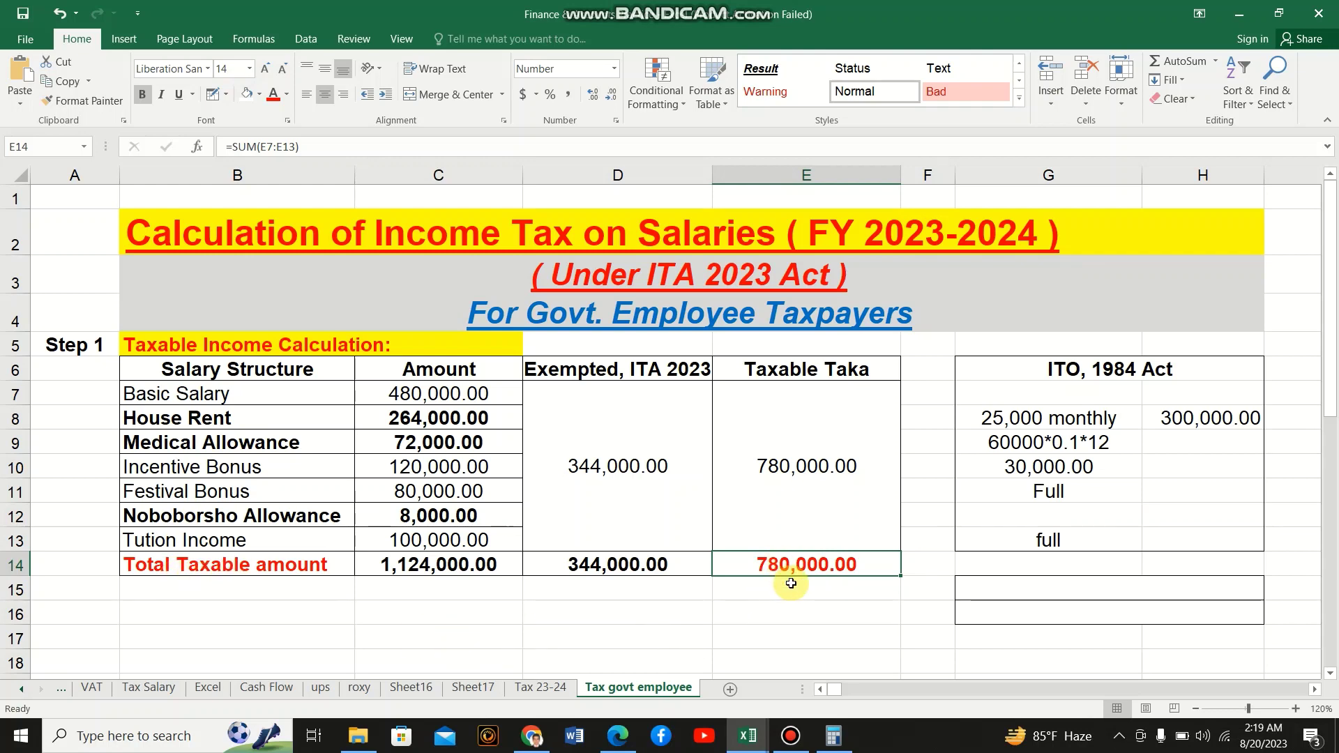
# Enter the Sonchoypotro amount 100000 in C38 of the Step 2 Investment table
pyautogui.scroll(-2, 790, 583)
pyautogui.scroll(2, 771, 480)
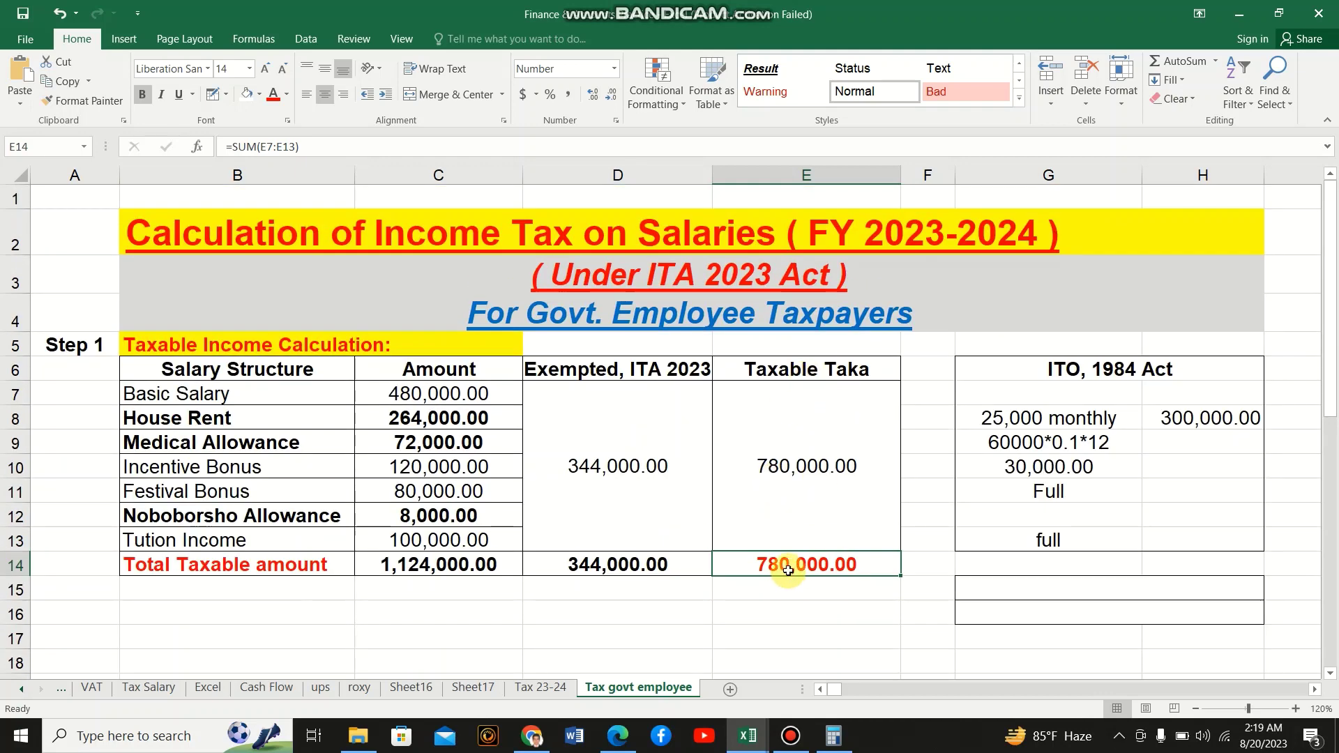
pyautogui.click(771, 589)
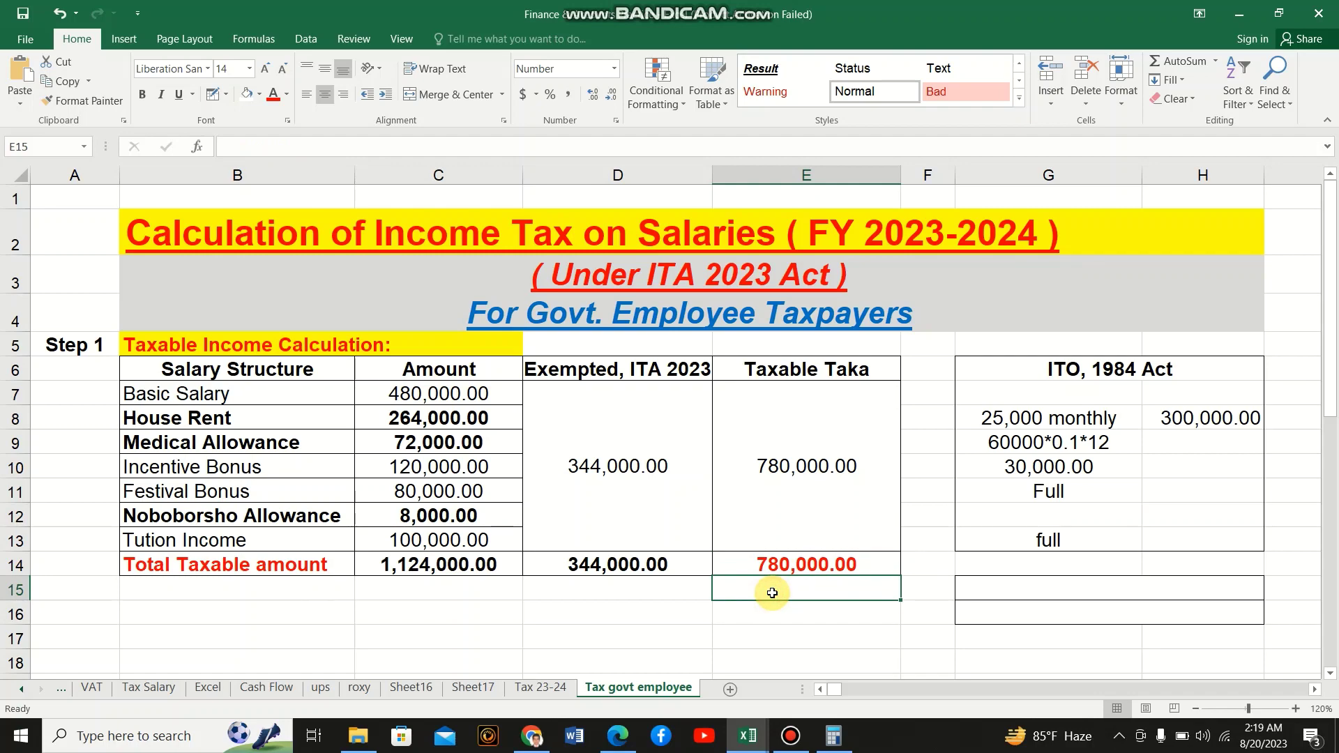
pyautogui.scroll(-5, 772, 593)
pyautogui.scroll(-4, 772, 592)
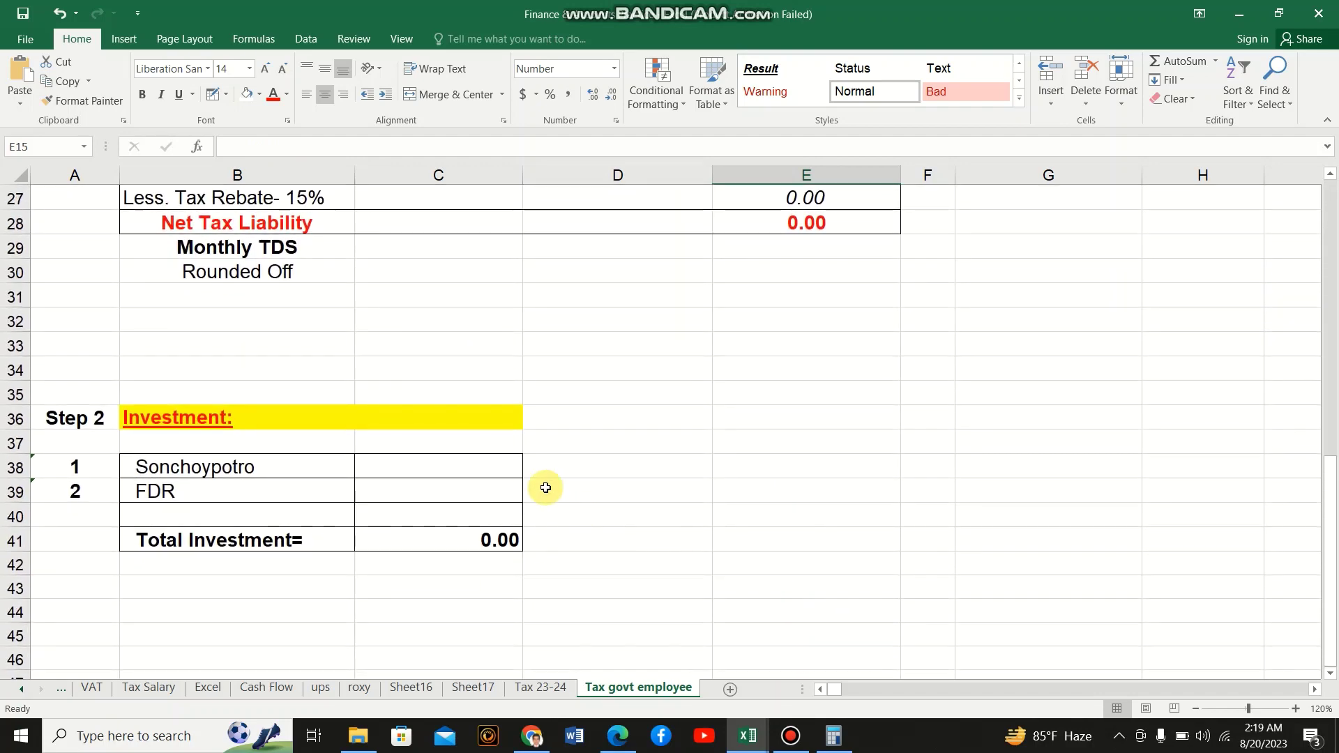
pyautogui.click(419, 468)
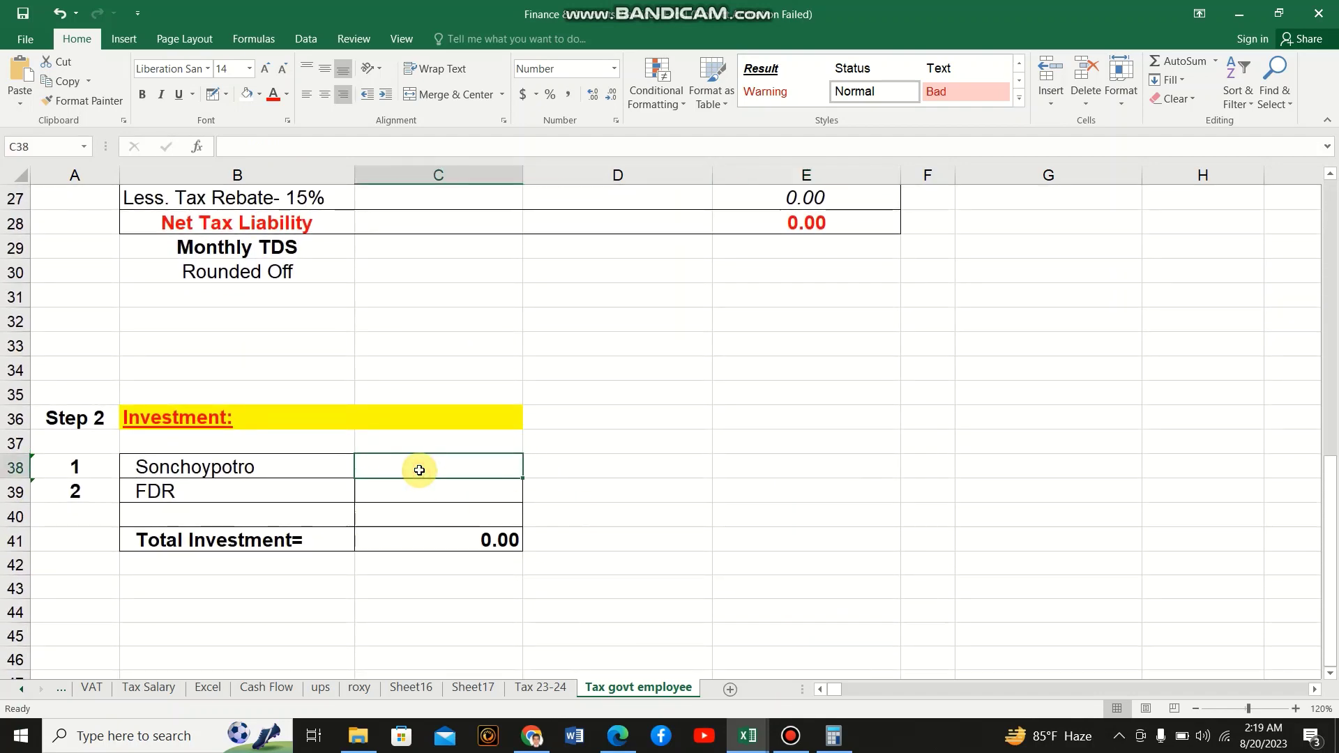
pyautogui.write('100')
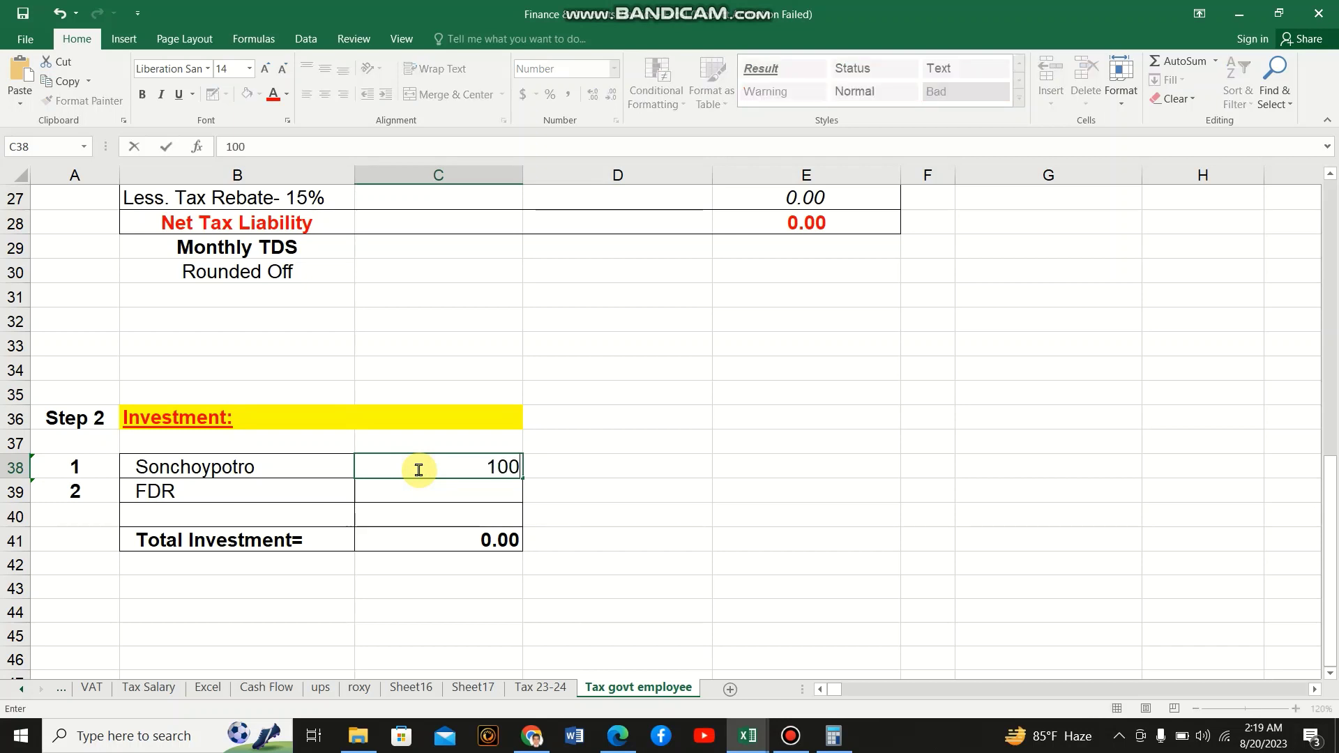
pyautogui.write(',000')
pyautogui.press('Return')
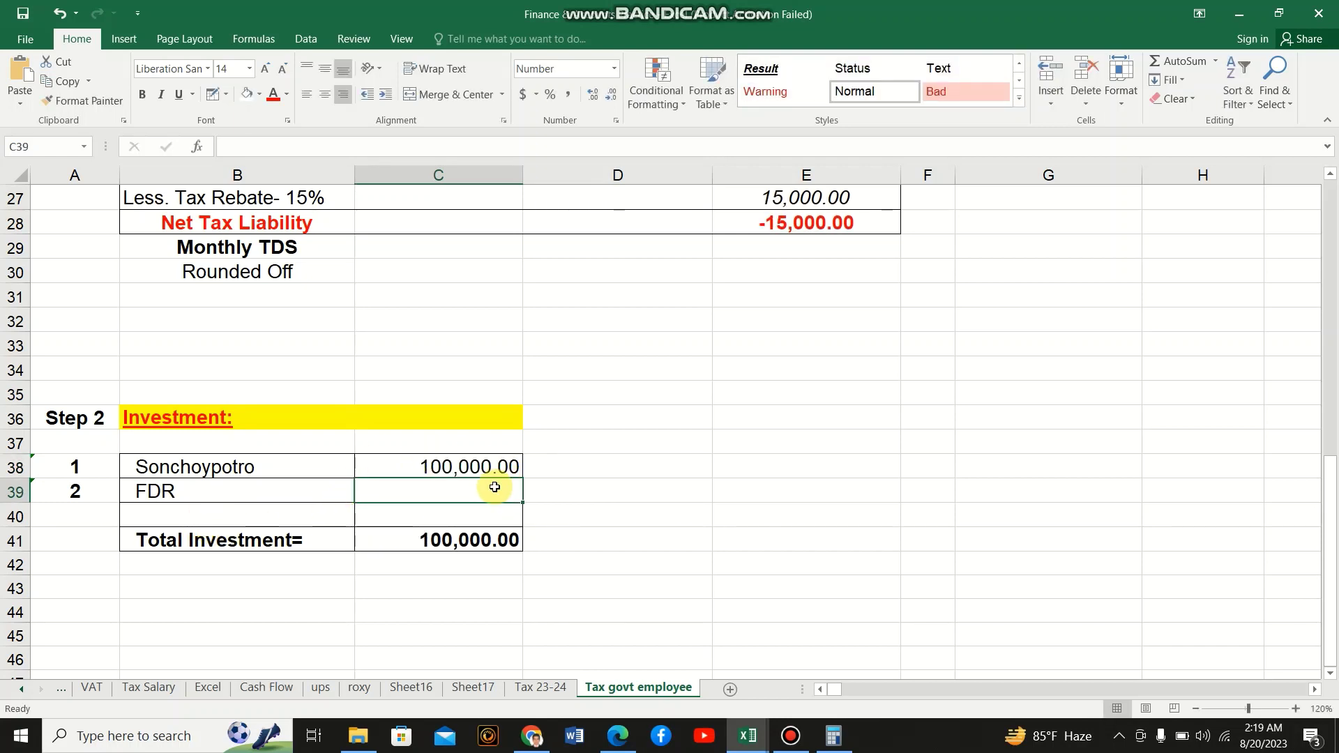
# Enter the FDR investment amount 60000 in C39
pyautogui.write('60000')
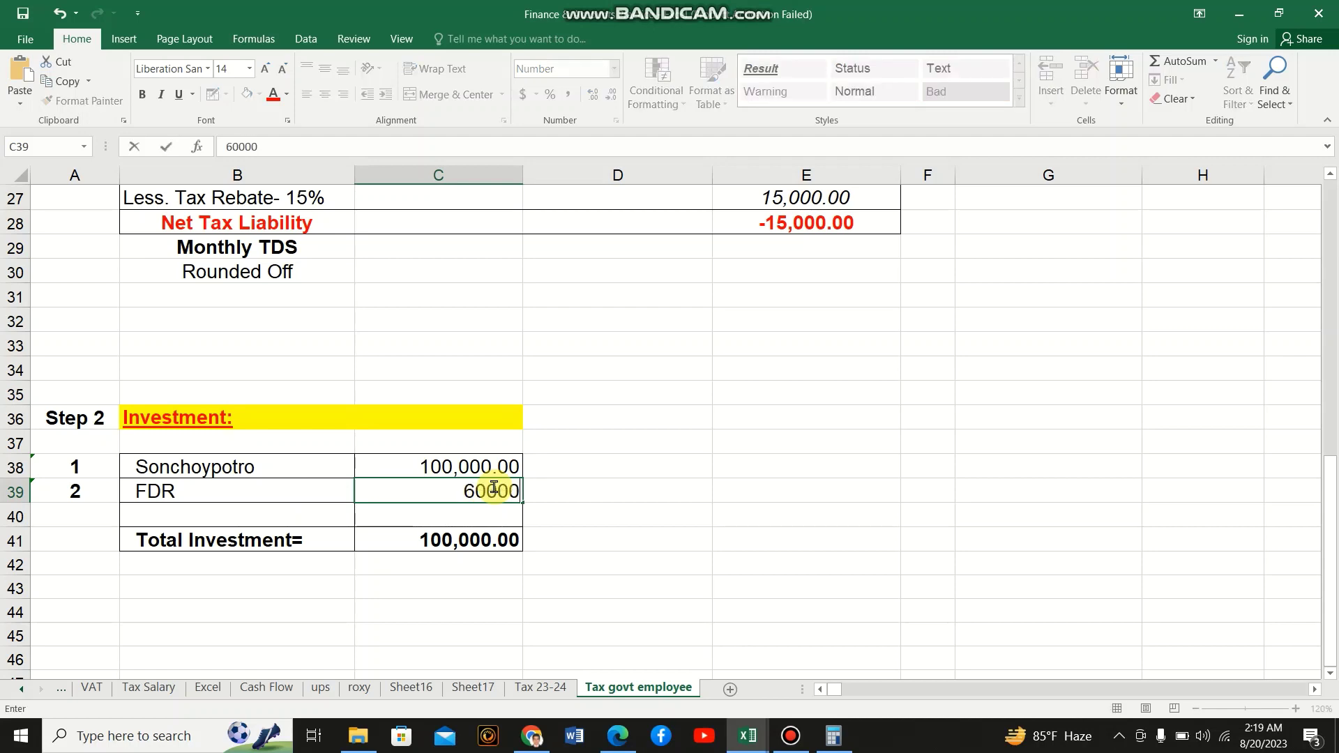
pyautogui.write(',000')
pyautogui.press('Return')
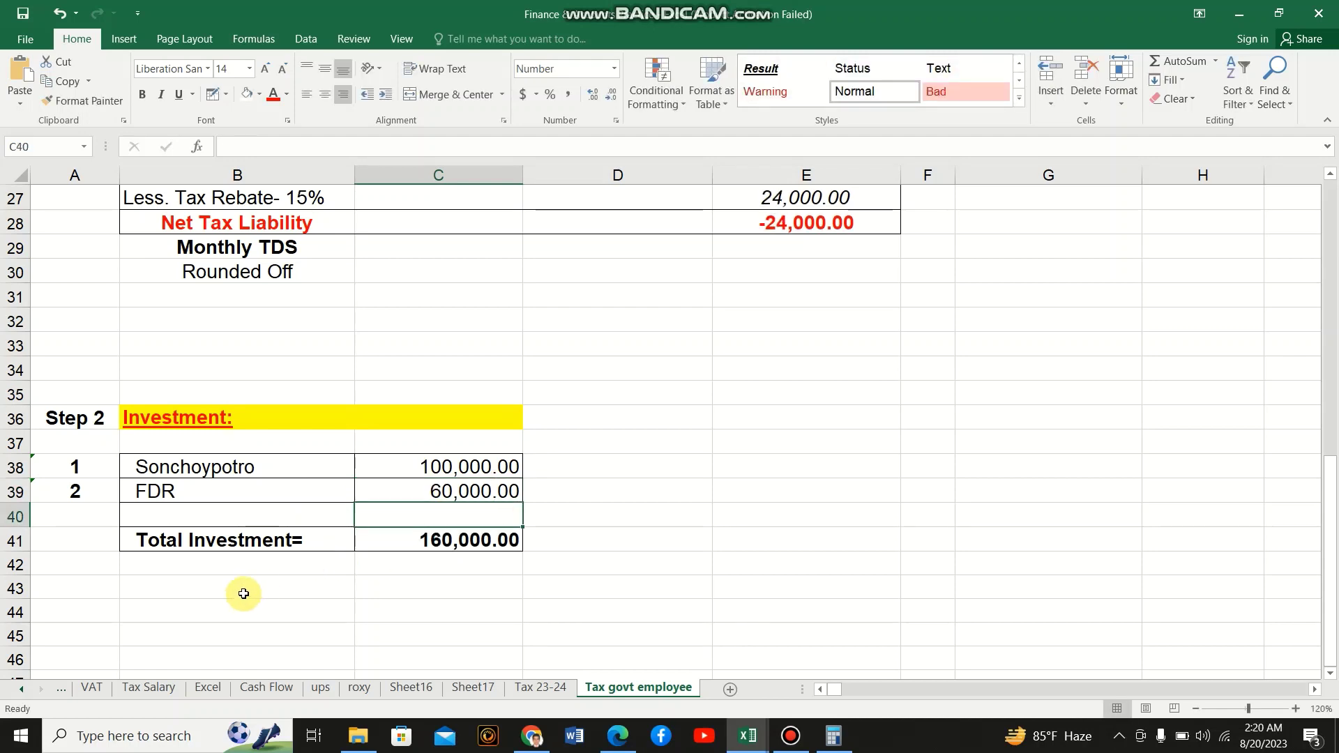
# Examine the Total Investment formula in C41 and the Less. Tax Rebate- 15% formula in E27
pyautogui.click(438, 548)
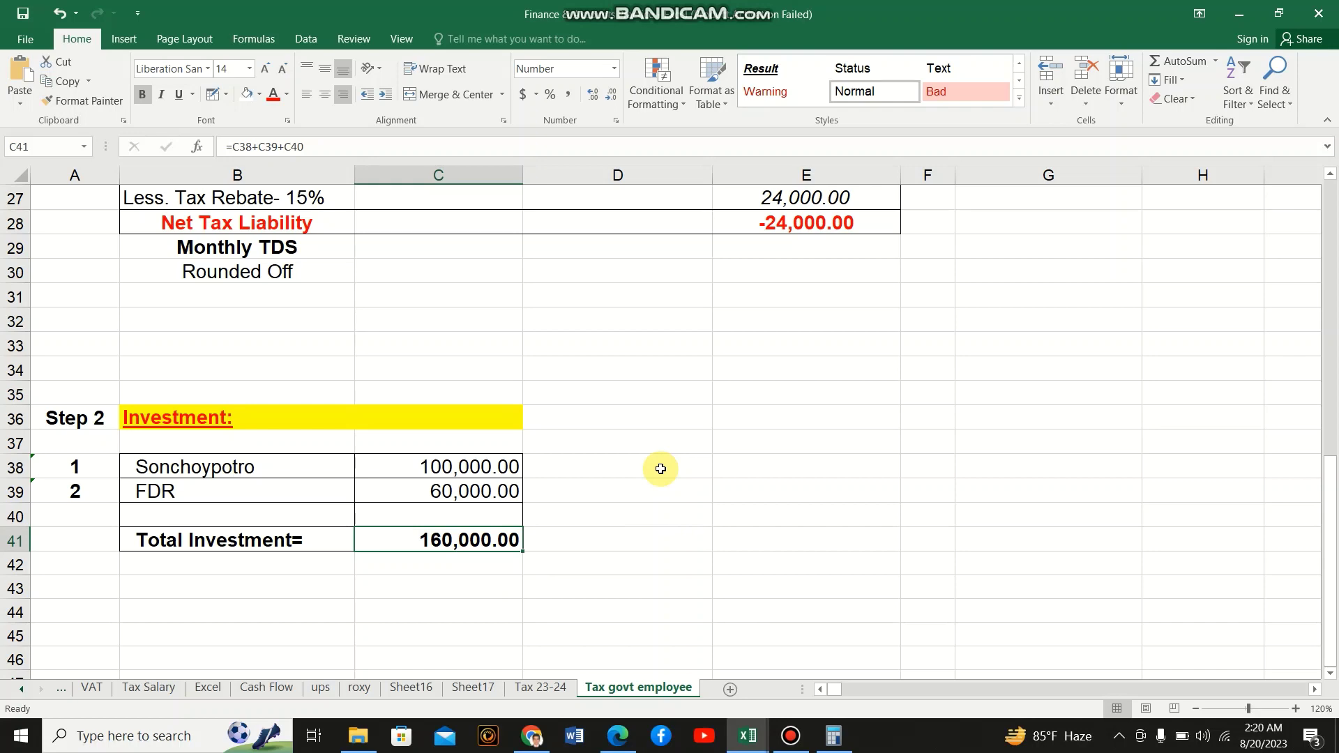
pyautogui.scroll(1, 660, 468)
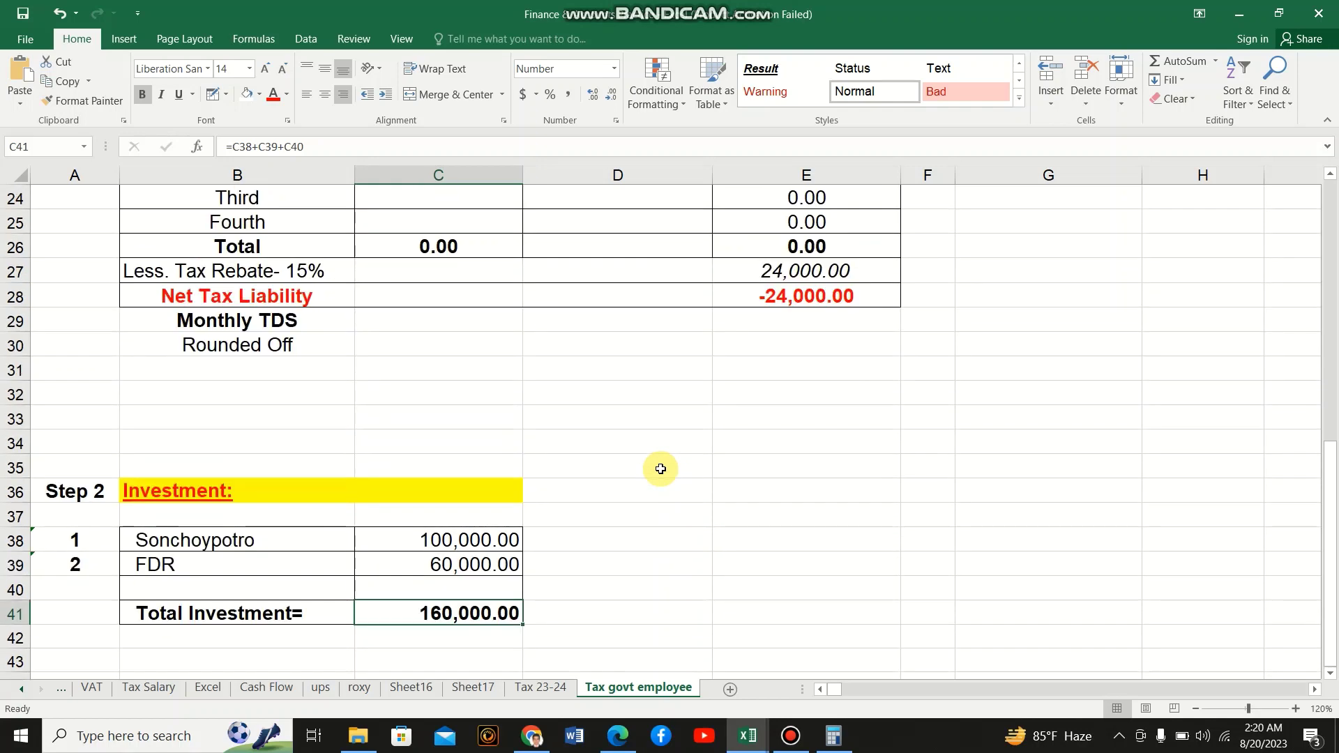
pyautogui.click(768, 271)
pyautogui.doubleClick(768, 272)
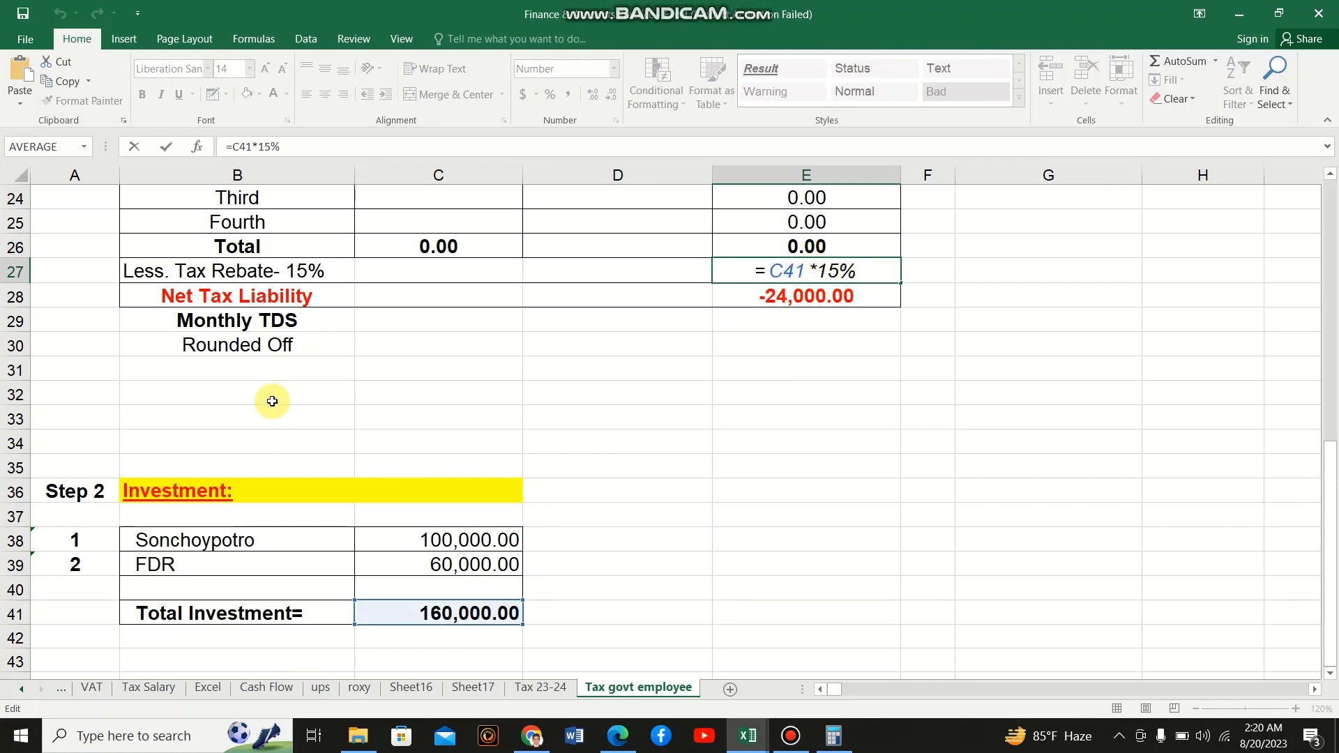
pyautogui.press('Return')
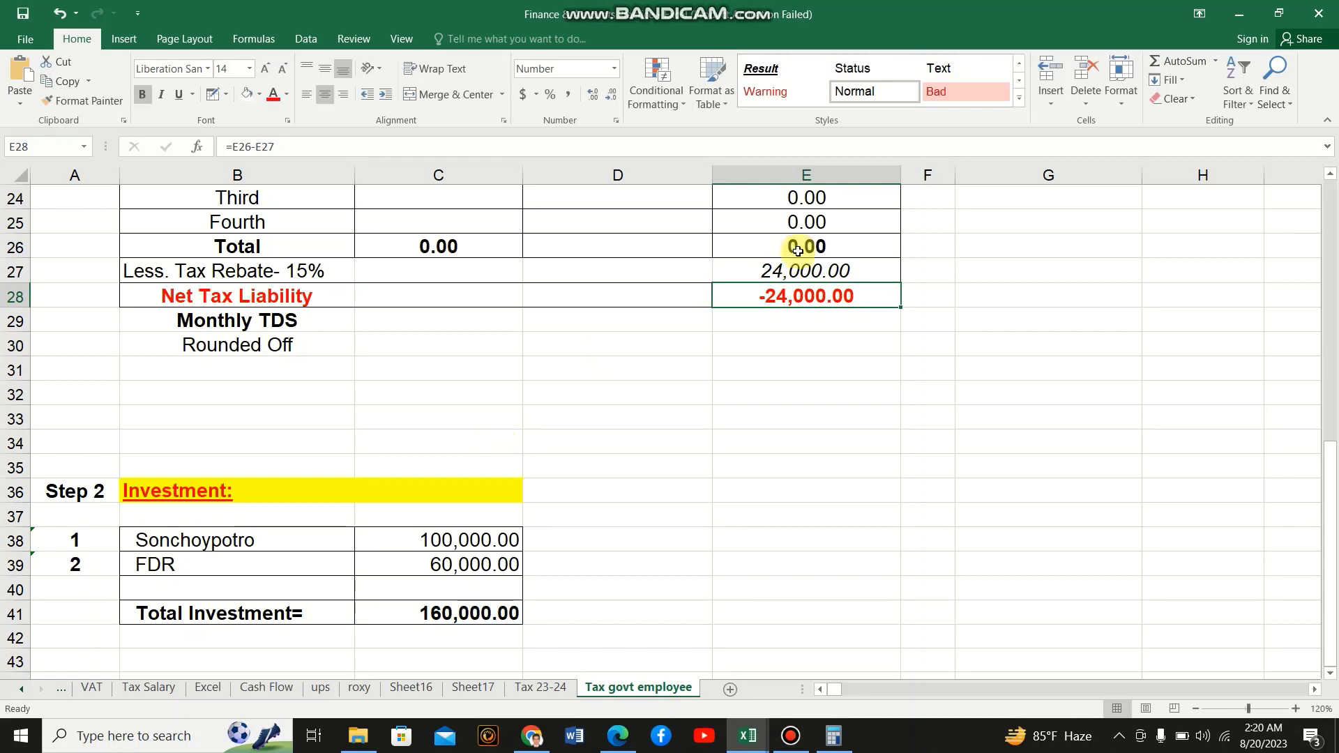
# Enter 350000 as the First slab amount in C22 of the Step 3 Tax Liability Calculation table
pyautogui.scroll(2, 653, 401)
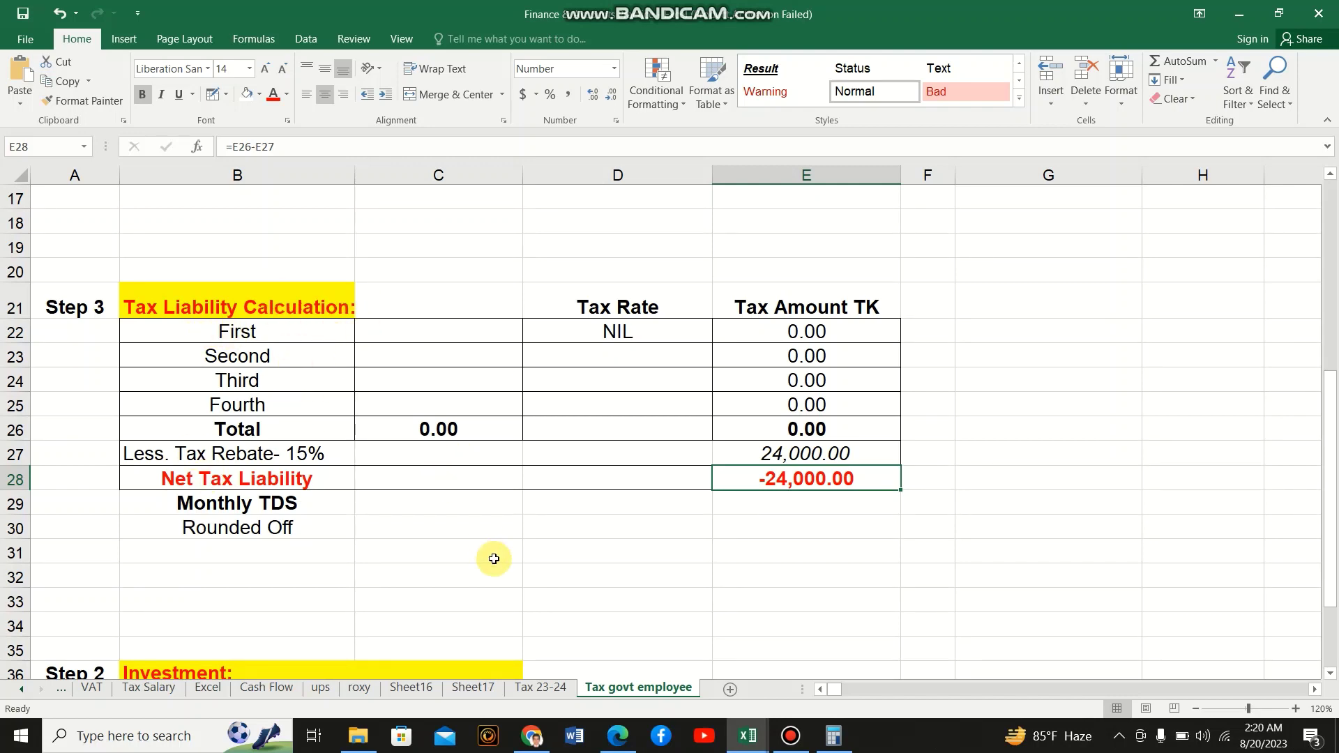
pyautogui.click(500, 335)
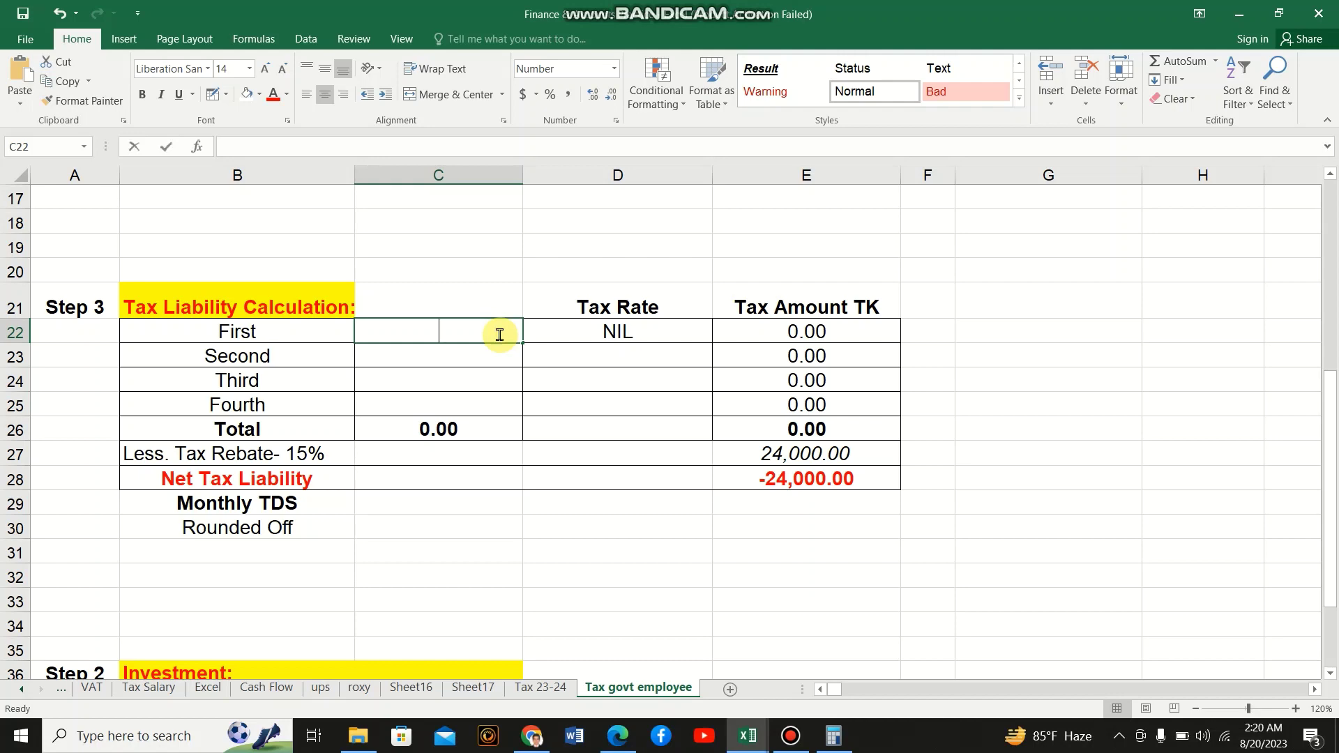
pyautogui.write('350000')
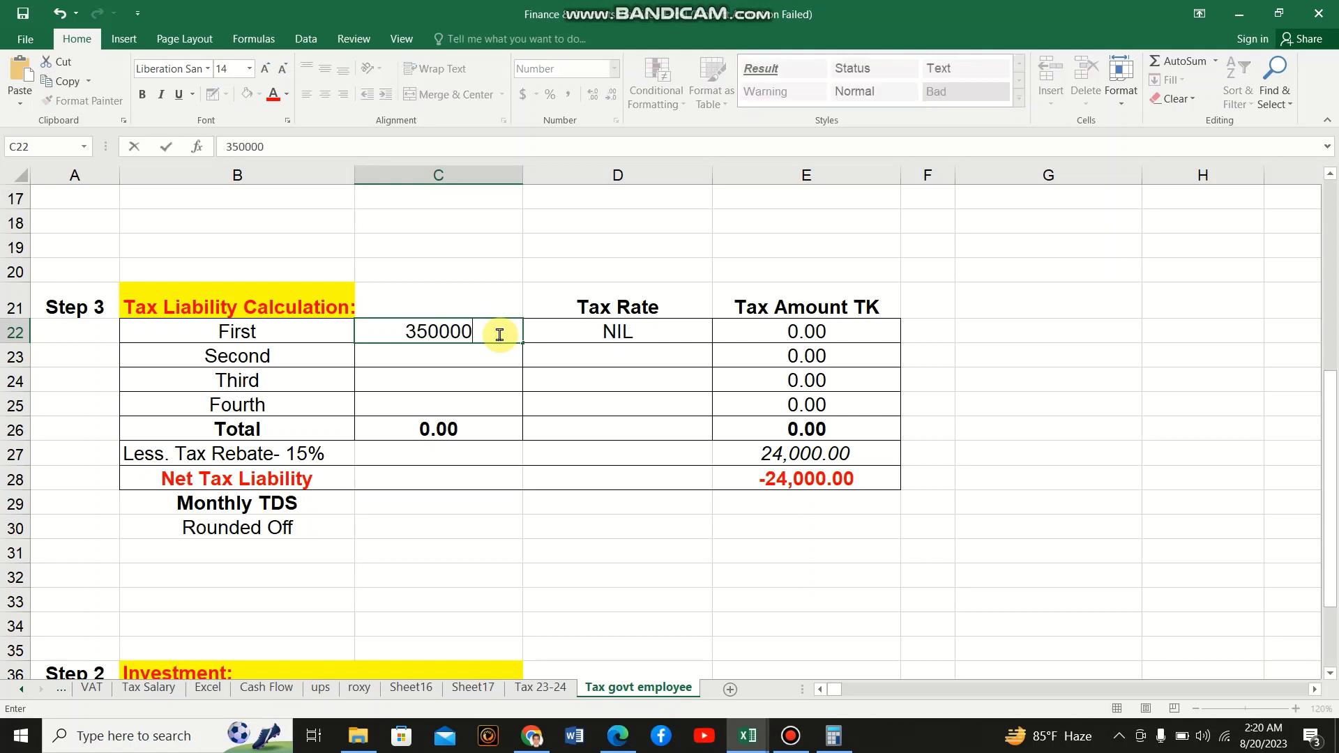
pyautogui.press('Return')
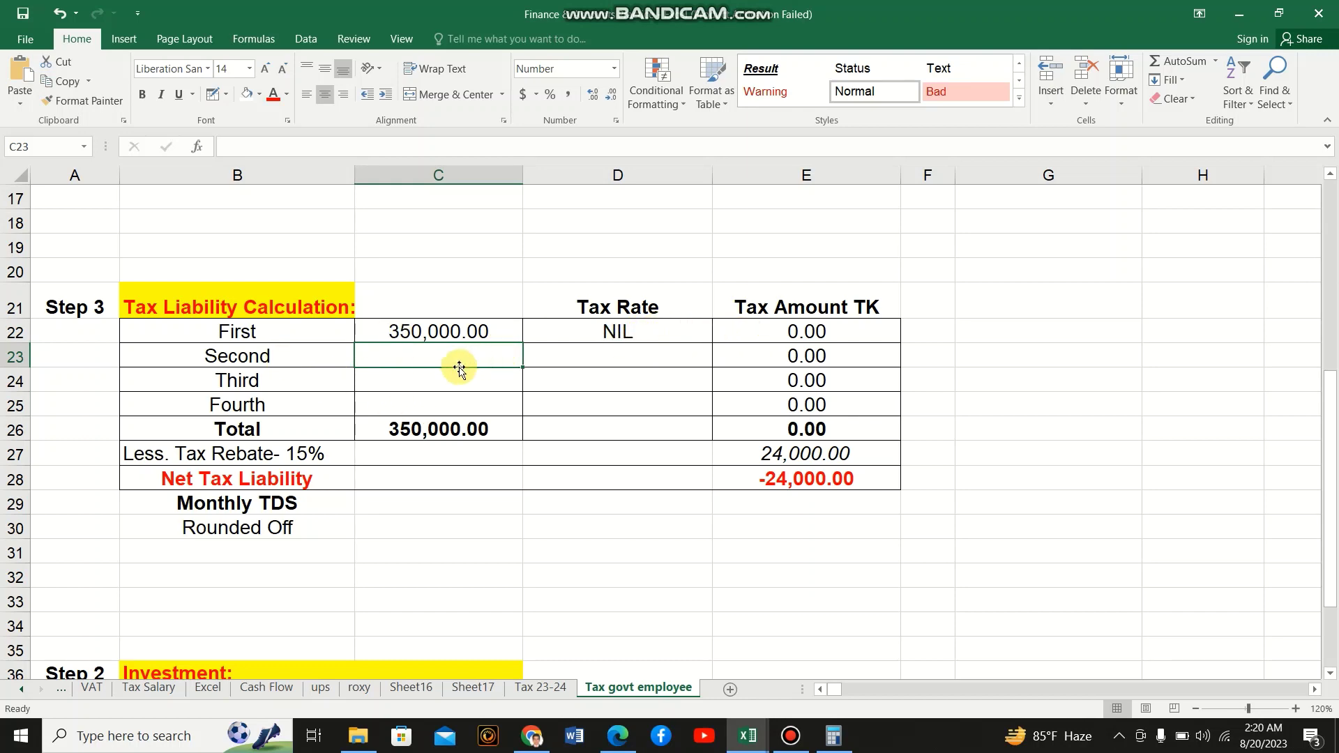
# Enter the Second slab amount 100000 in C23 with a tax rate of 5% in D23
pyautogui.write('100,00')
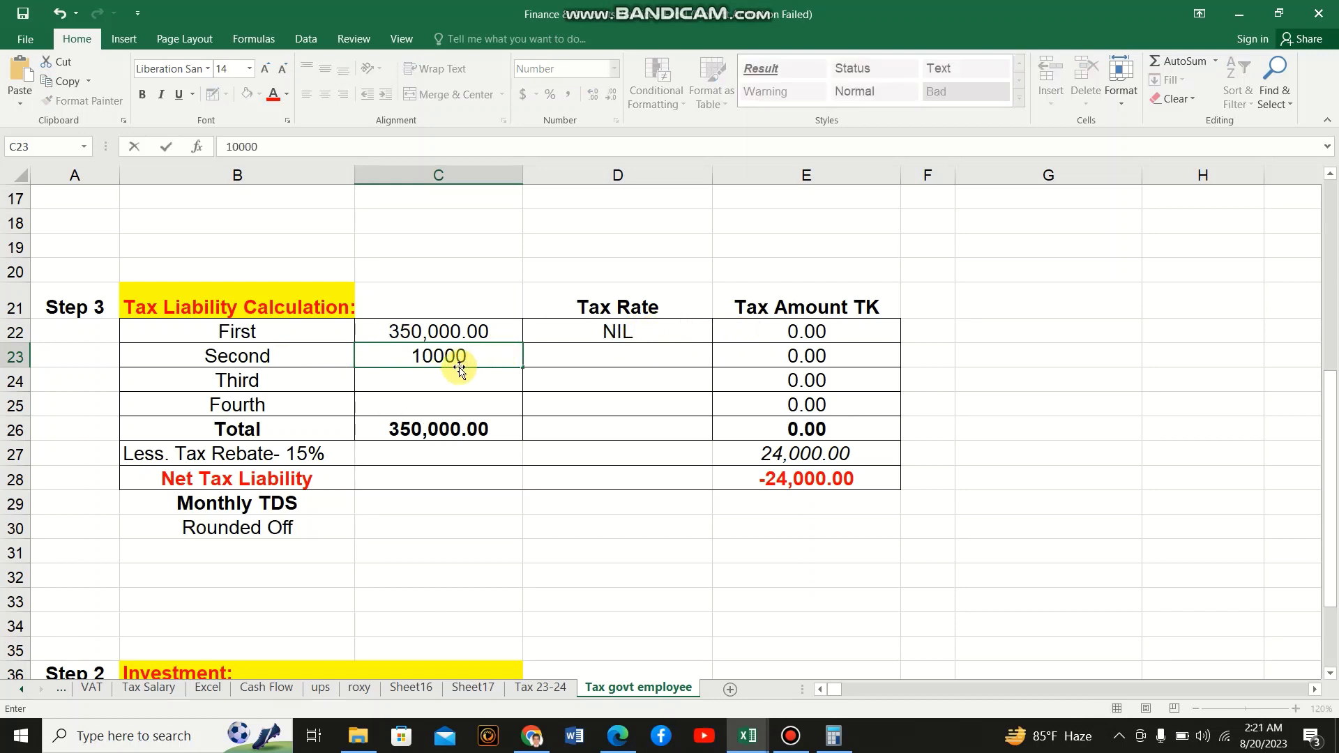
pyautogui.write('0')
pyautogui.press('Return')
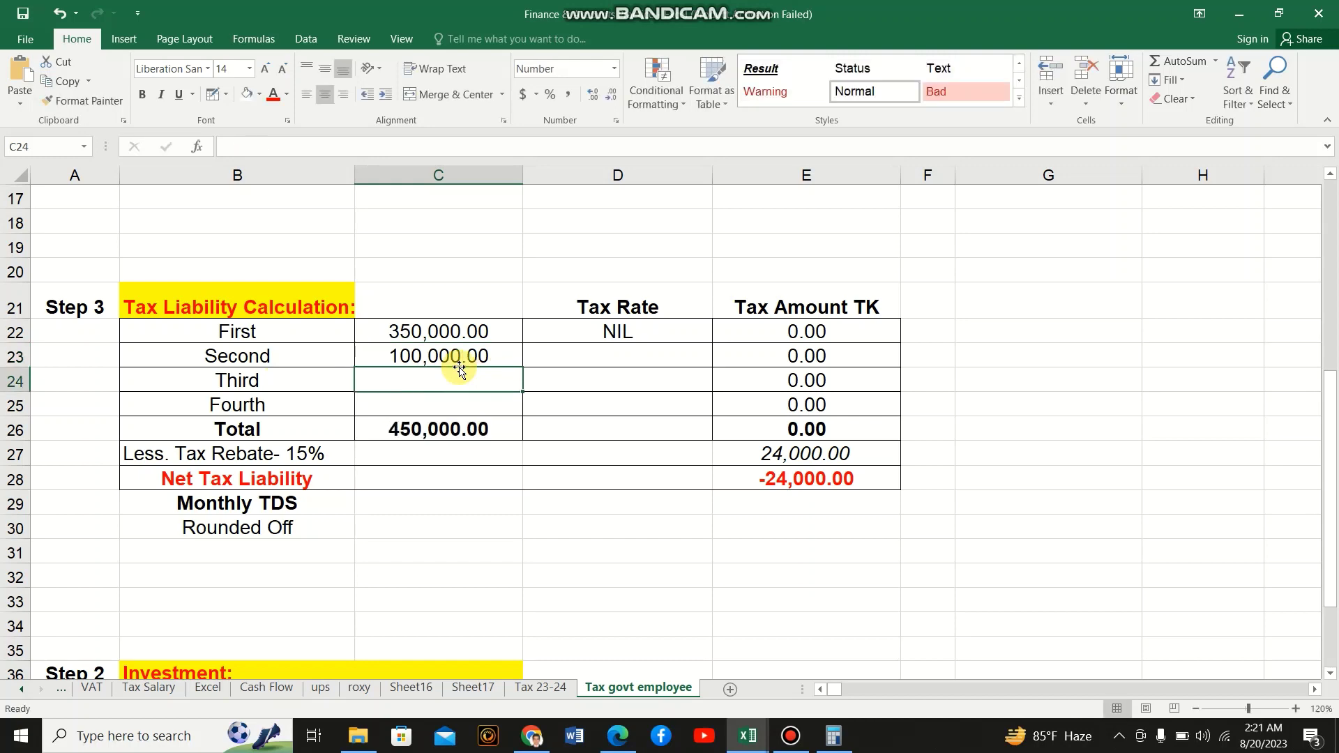
pyautogui.click(585, 355)
pyautogui.write('5')
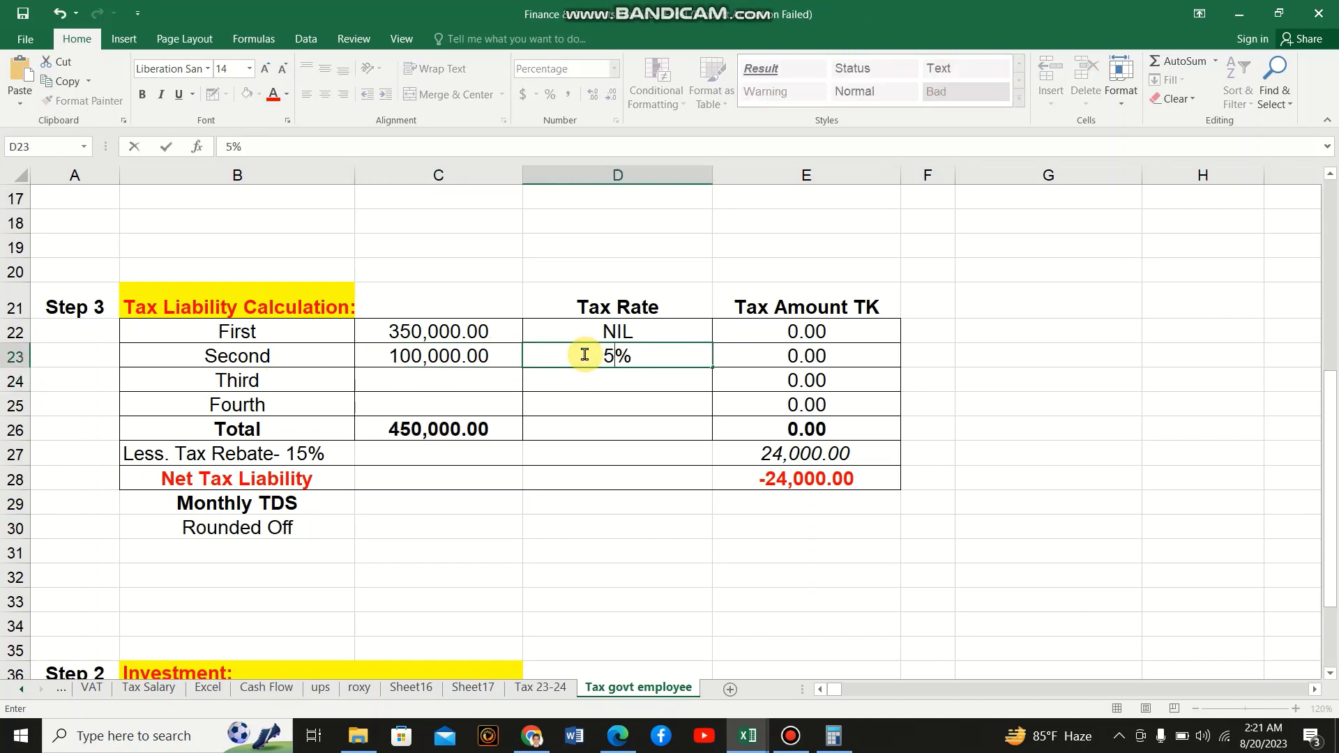
pyautogui.press('Return')
# Enter the Third slab amount 300000 in C24 with a tax rate of 10% in D24
pyautogui.click(458, 388)
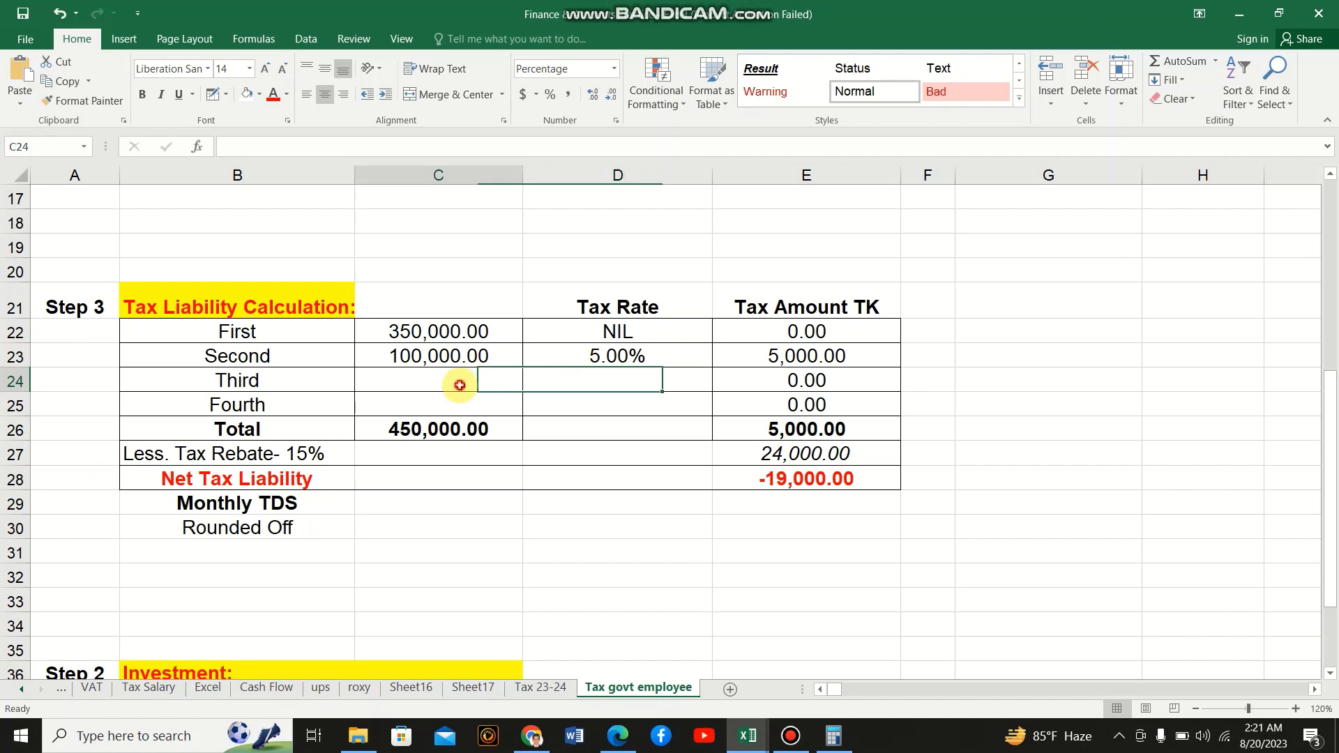
pyautogui.write('300')
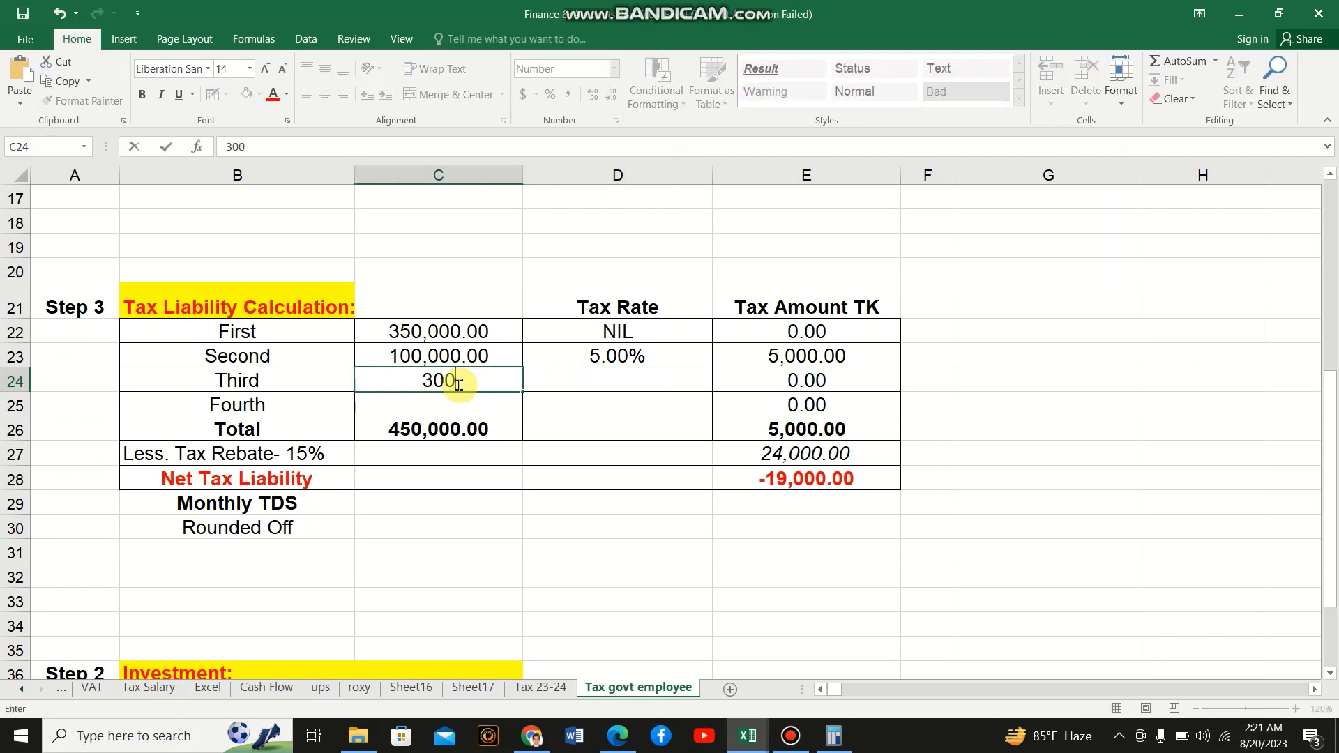
pyautogui.write('000')
pyautogui.press('Return')
pyautogui.click(571, 377)
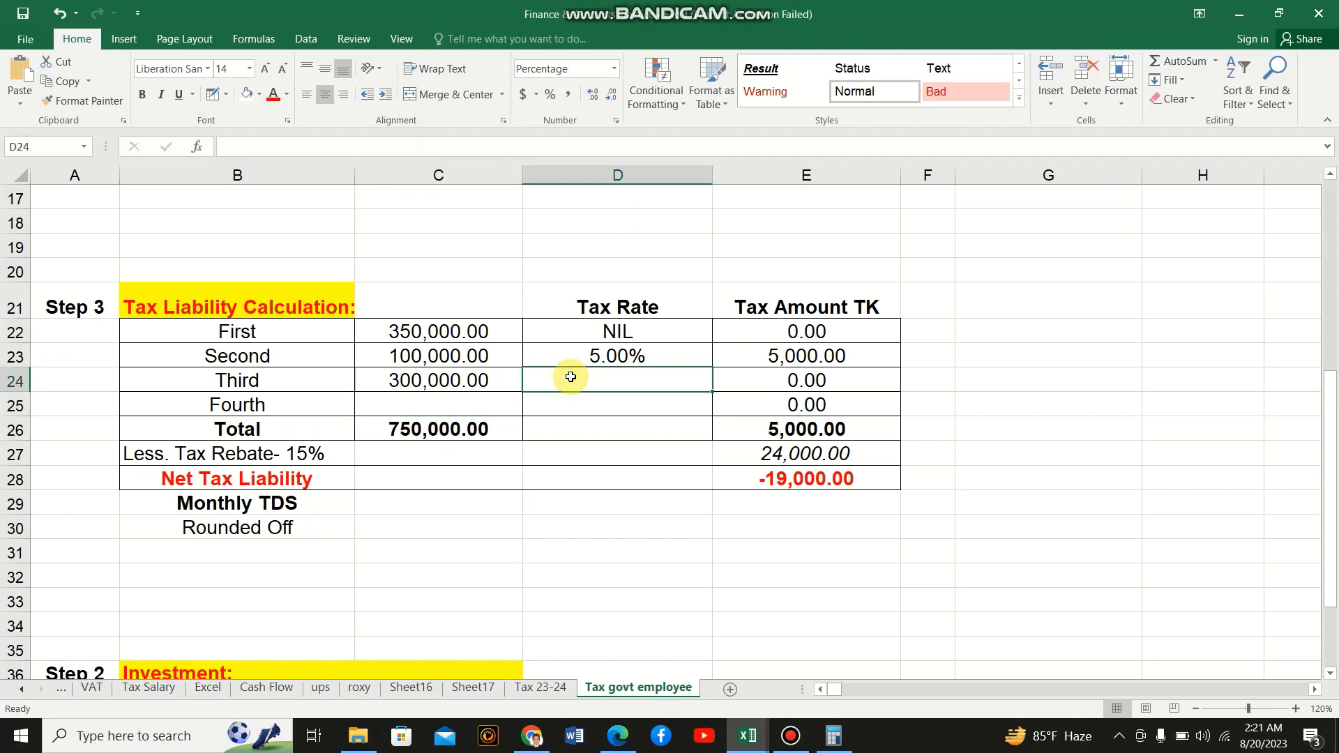
pyautogui.write('10')
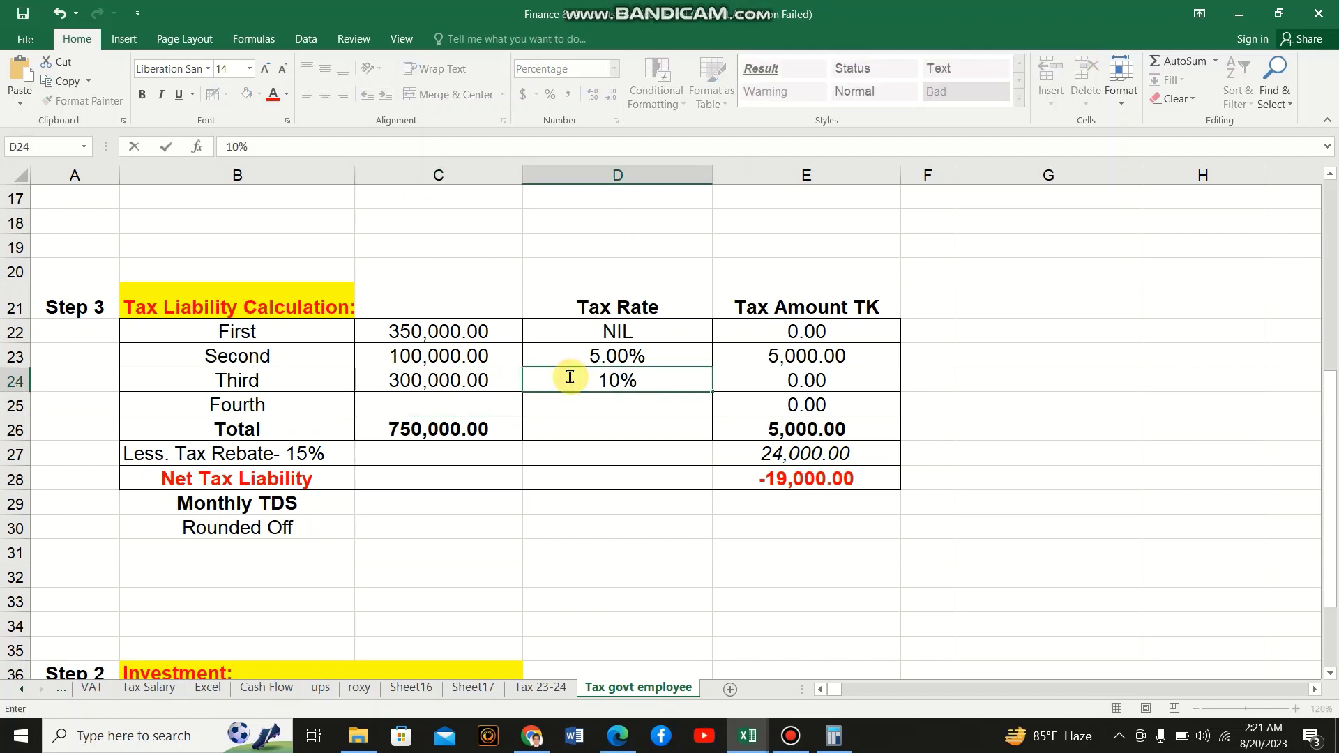
pyautogui.press('Return')
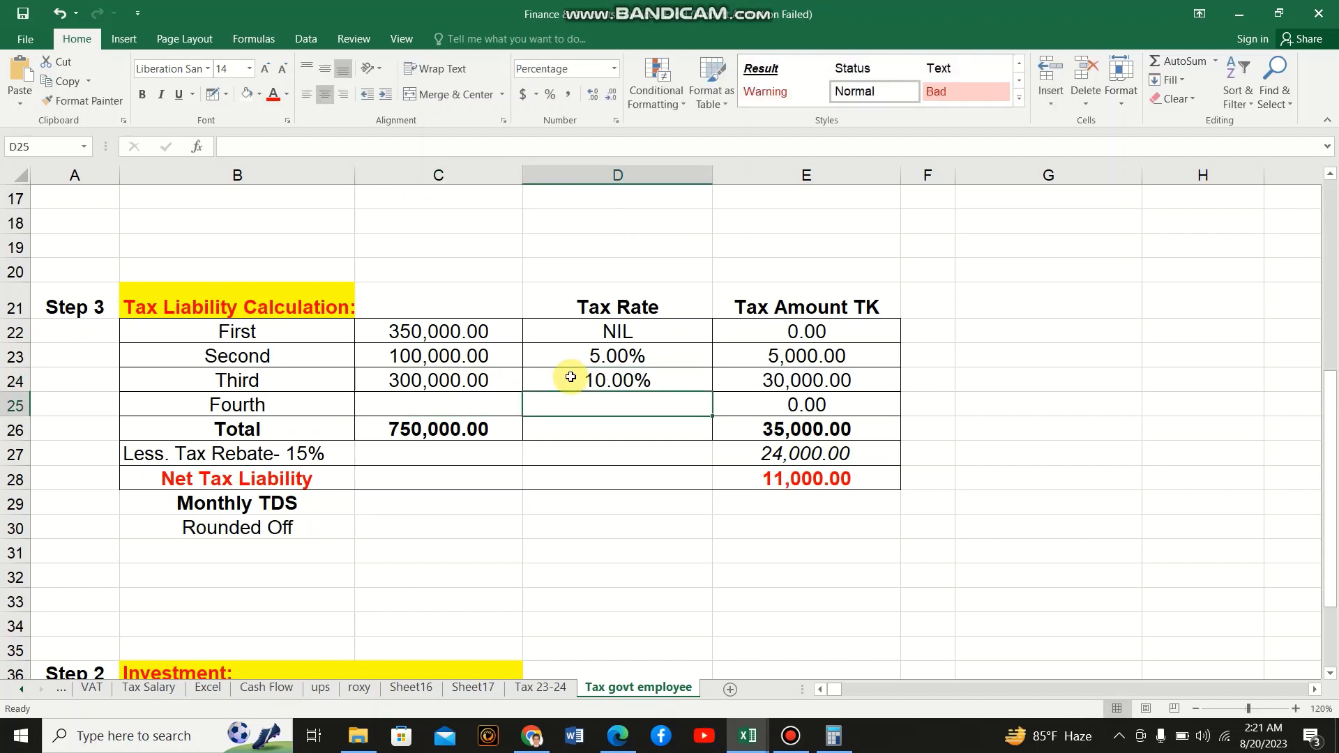
# Examine the Total Taxable amount formula in E14 of the Step 1 Taxable Income Calculation table
pyautogui.click(448, 405)
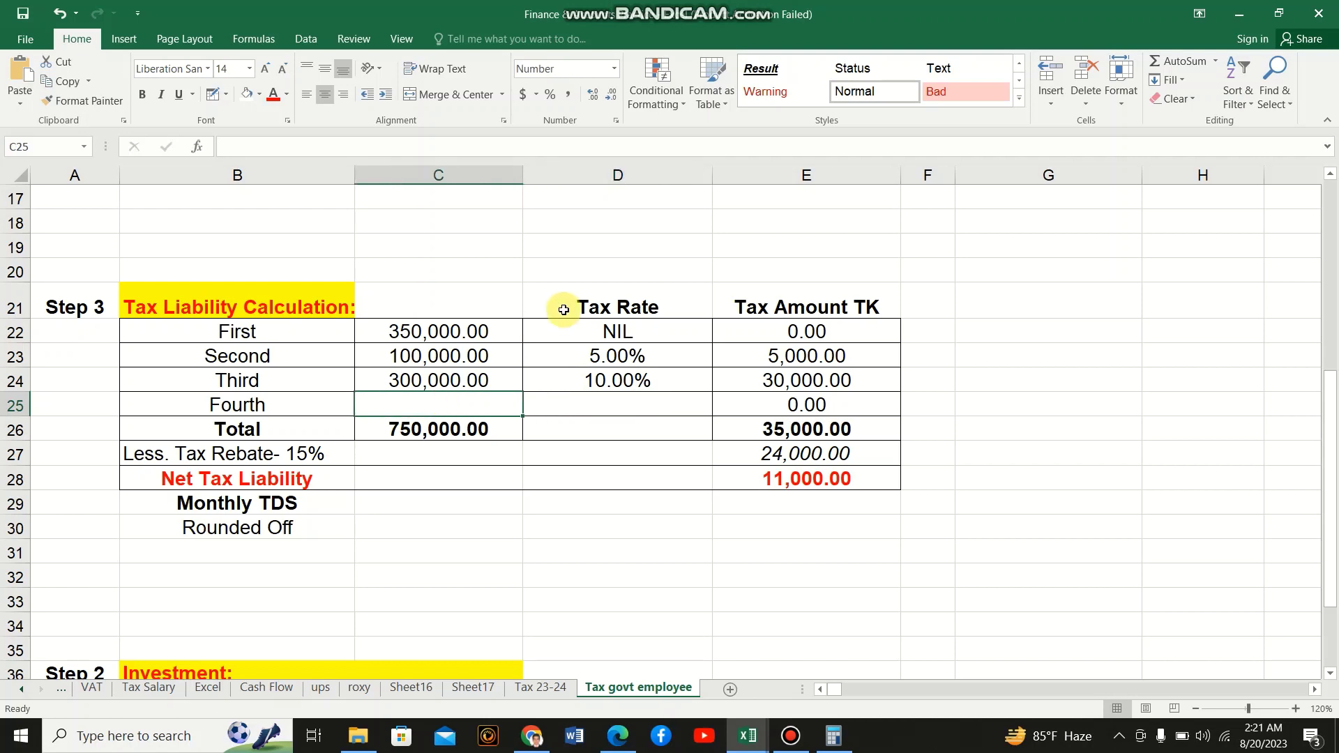
pyautogui.scroll(2, 563, 311)
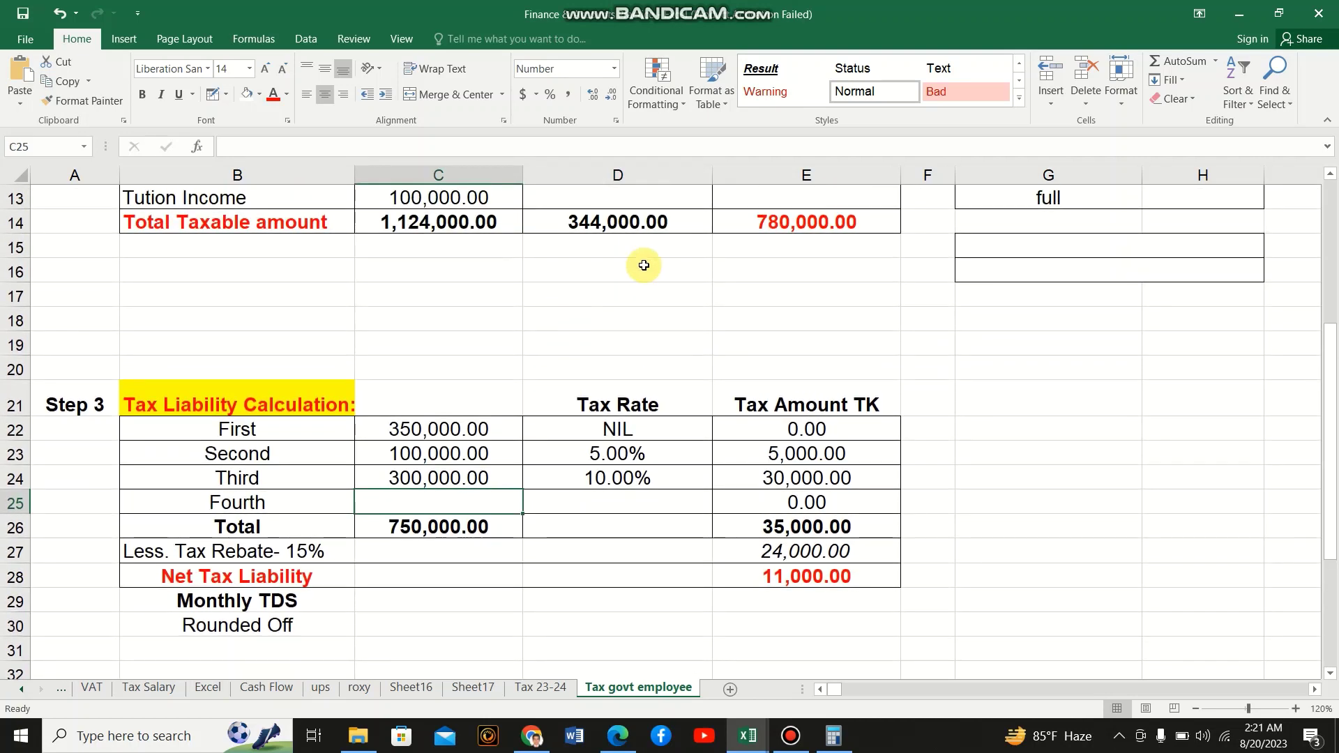
pyautogui.click(768, 231)
pyautogui.scroll(2, 774, 229)
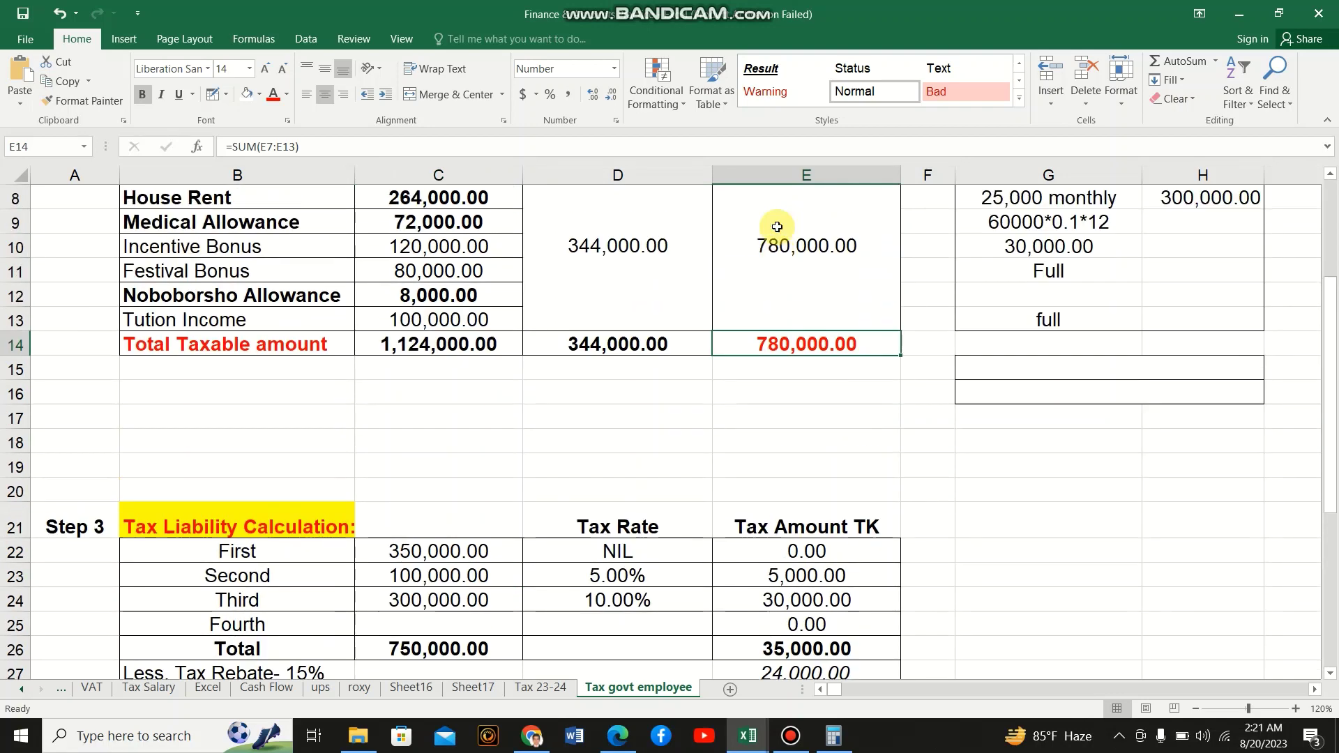
pyautogui.scroll(2, 776, 227)
pyautogui.click(771, 233)
pyautogui.rightClick(776, 232)
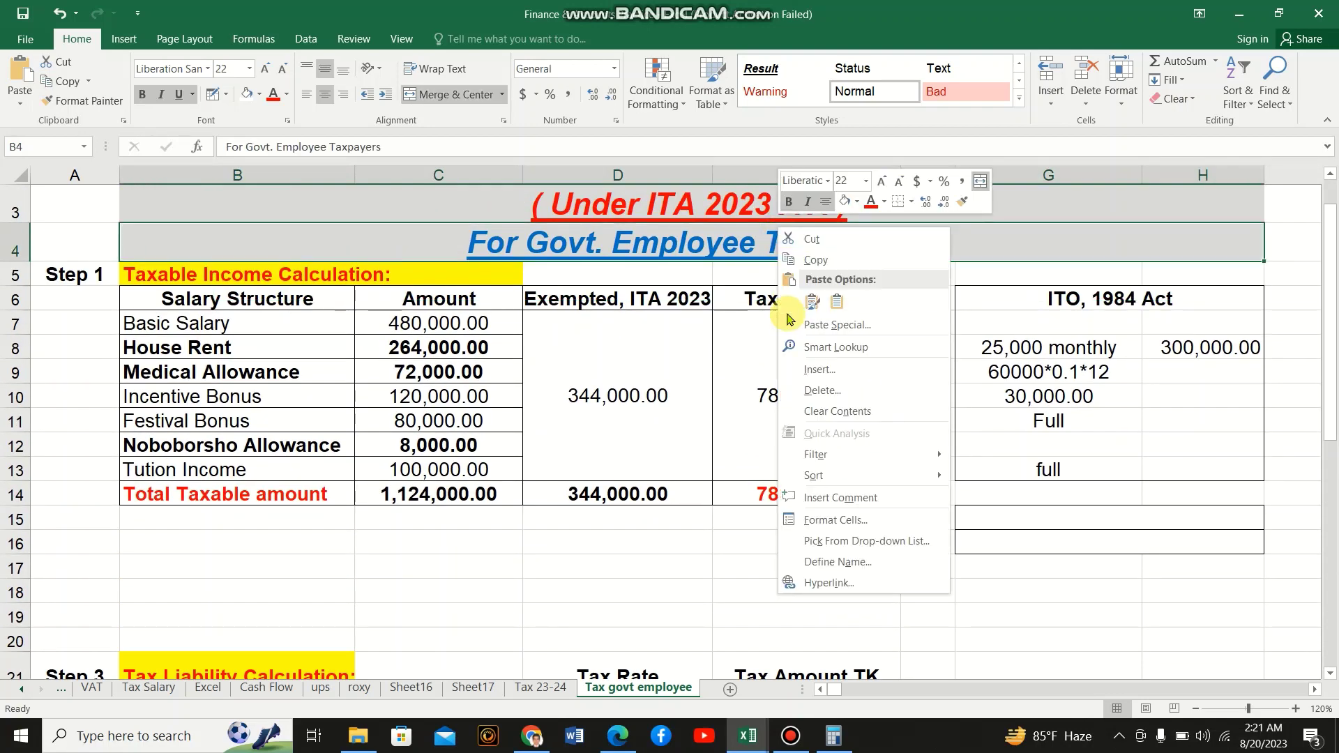
pyautogui.click(729, 335)
pyautogui.scroll(-2, 729, 335)
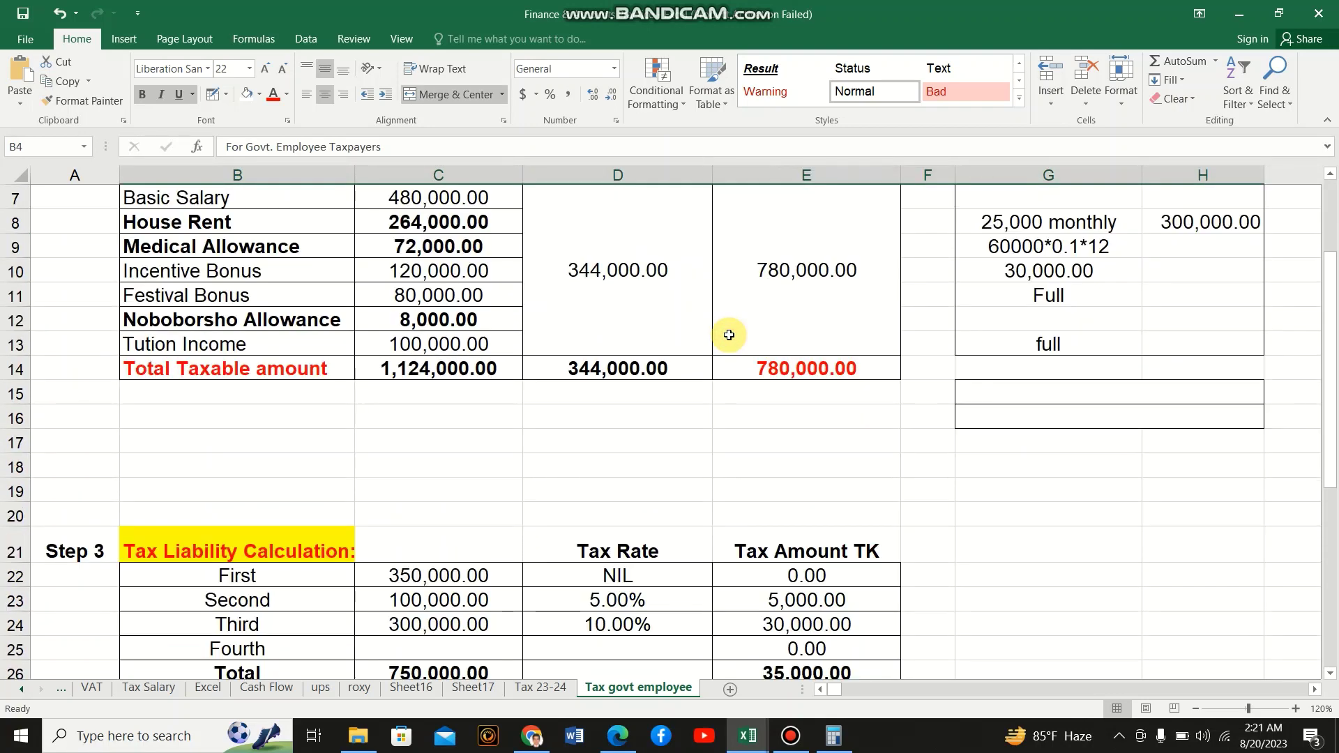
pyautogui.click(767, 325)
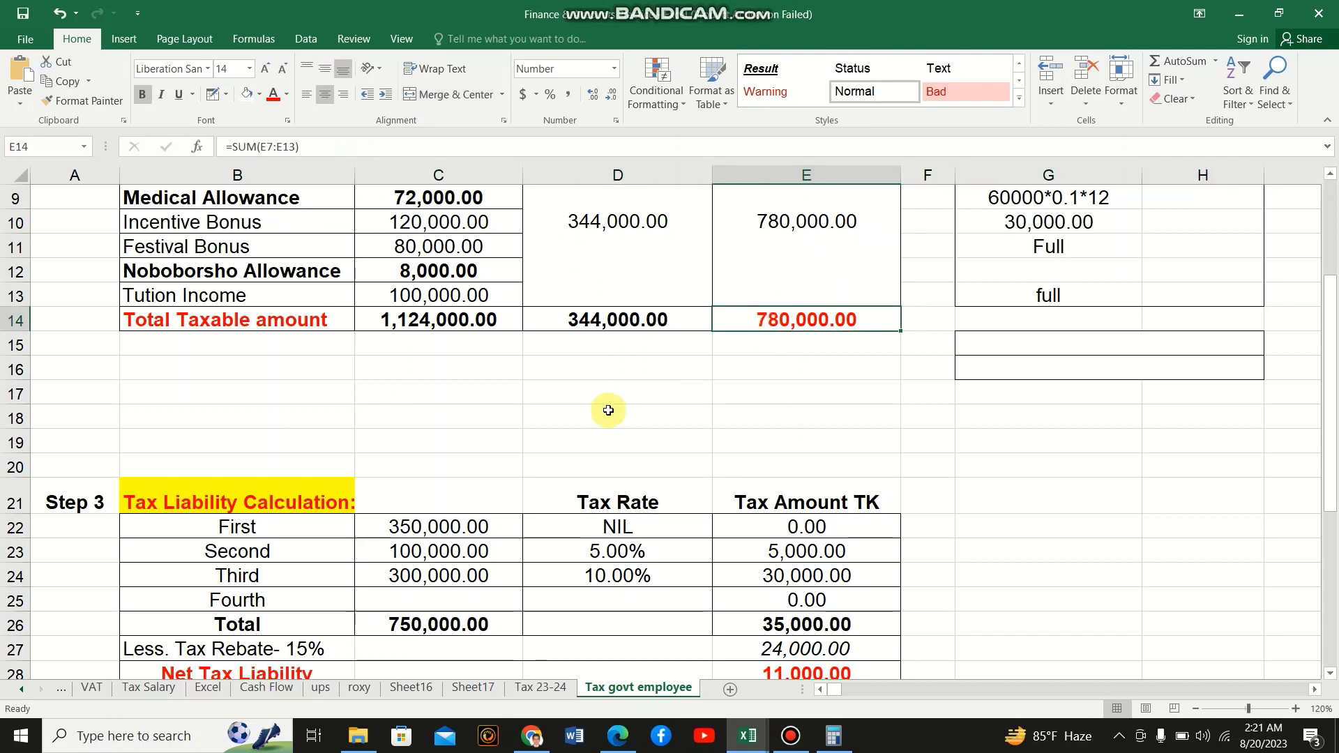
pyautogui.scroll(-1, 606, 407)
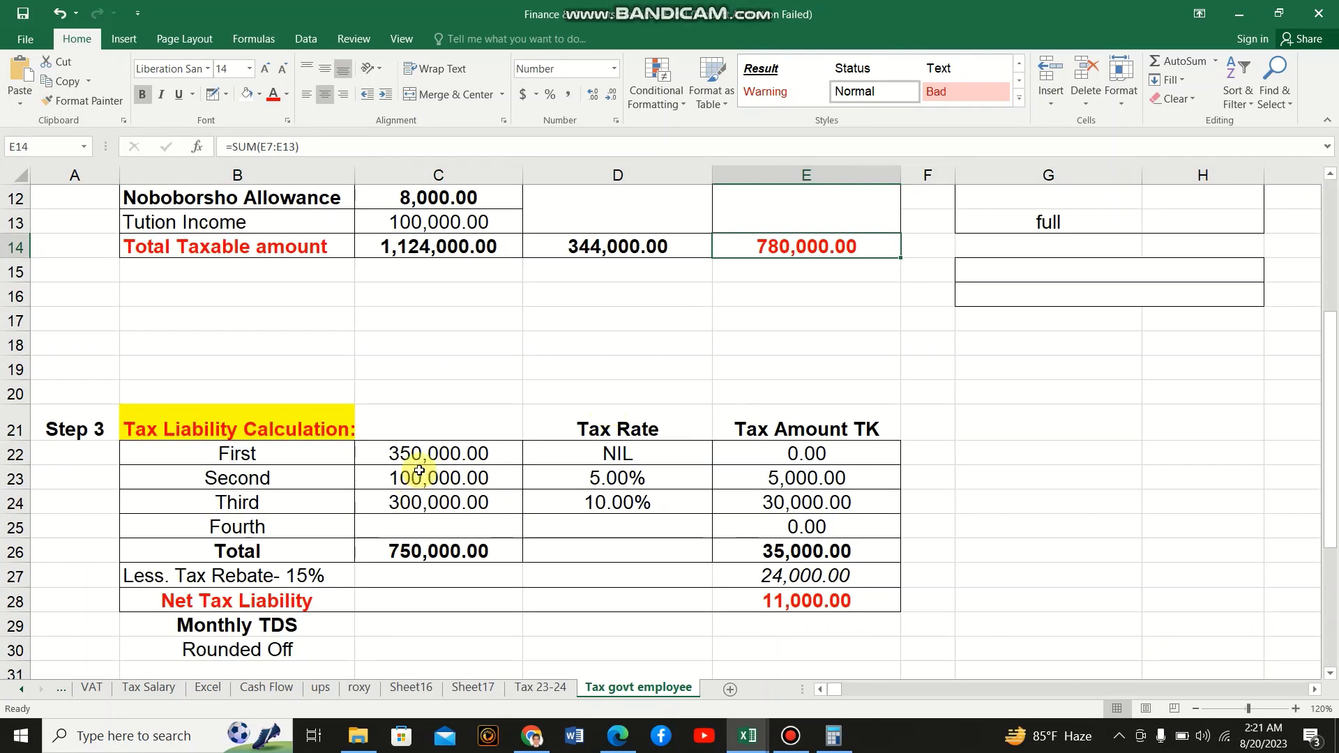
# Calculate the Fourth slab amount in C25 as the remaining taxable income with the formula =E14-C22-C23-C24
pyautogui.click(439, 530)
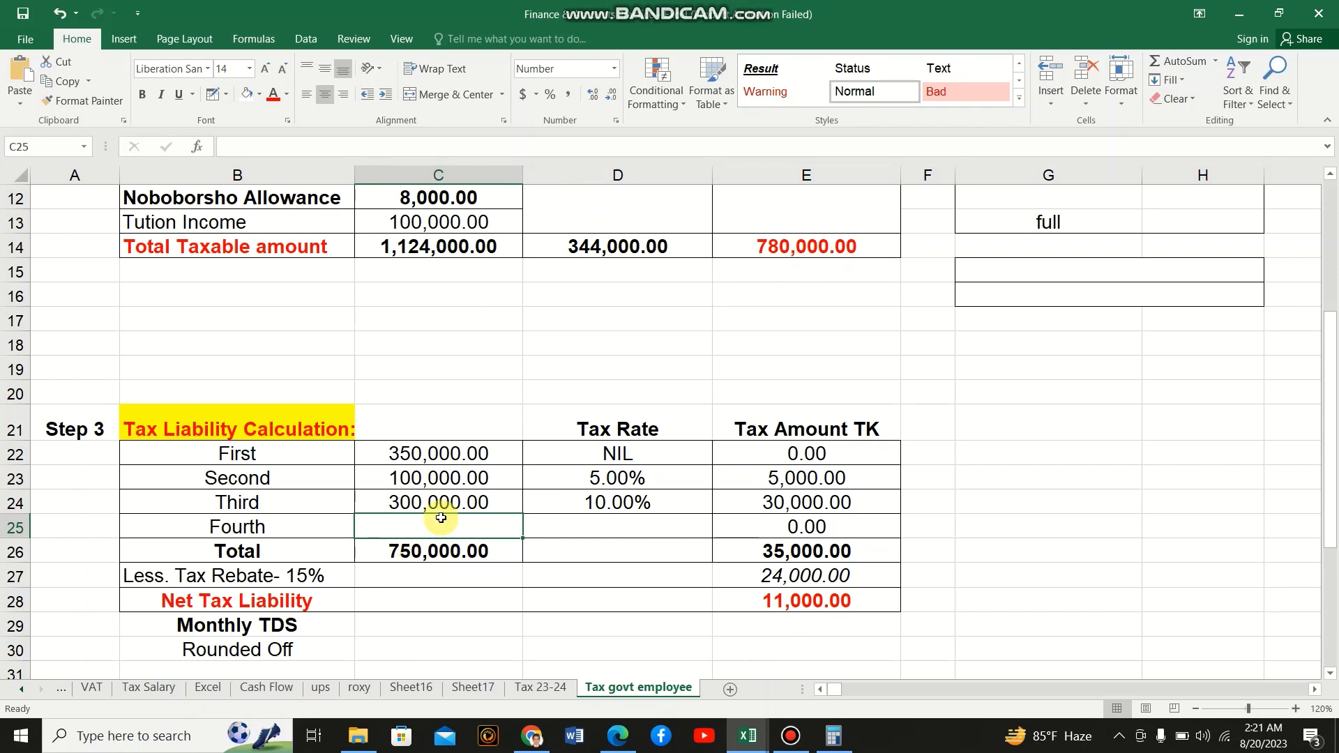
pyautogui.write('=')
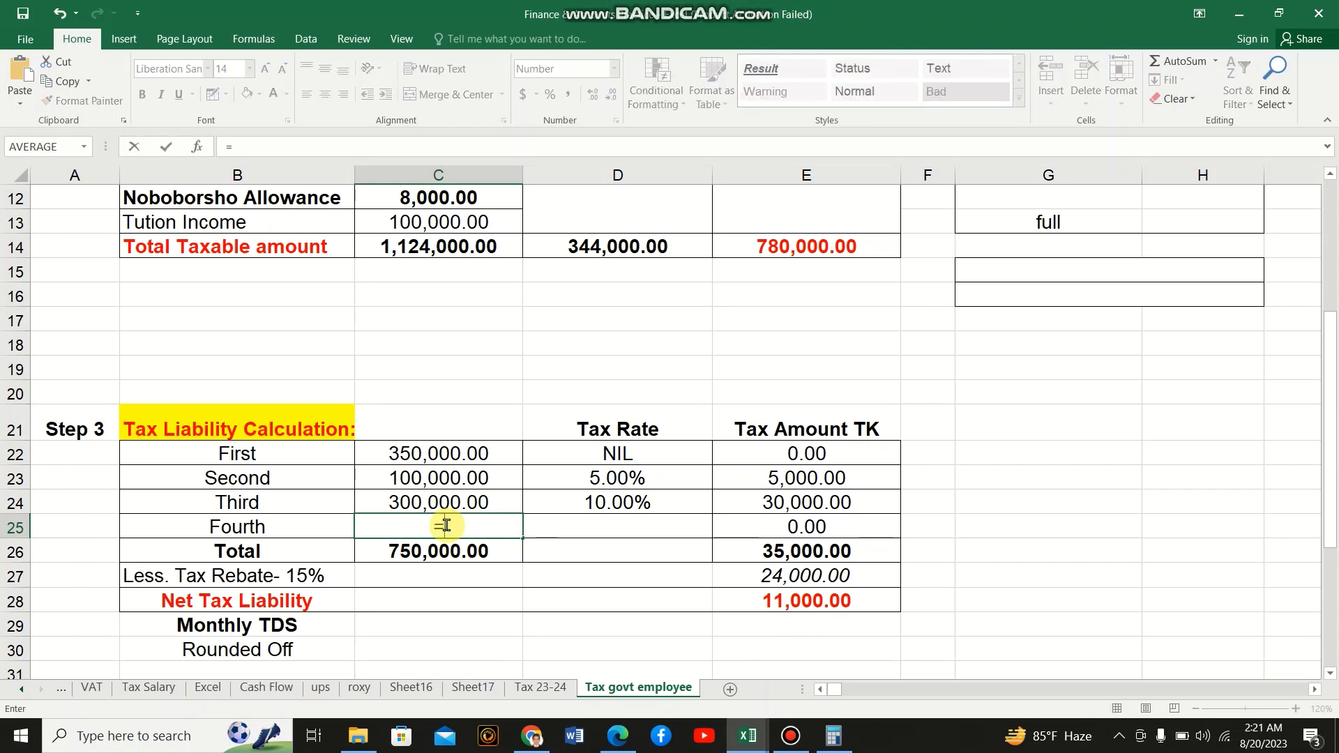
pyautogui.click(764, 252)
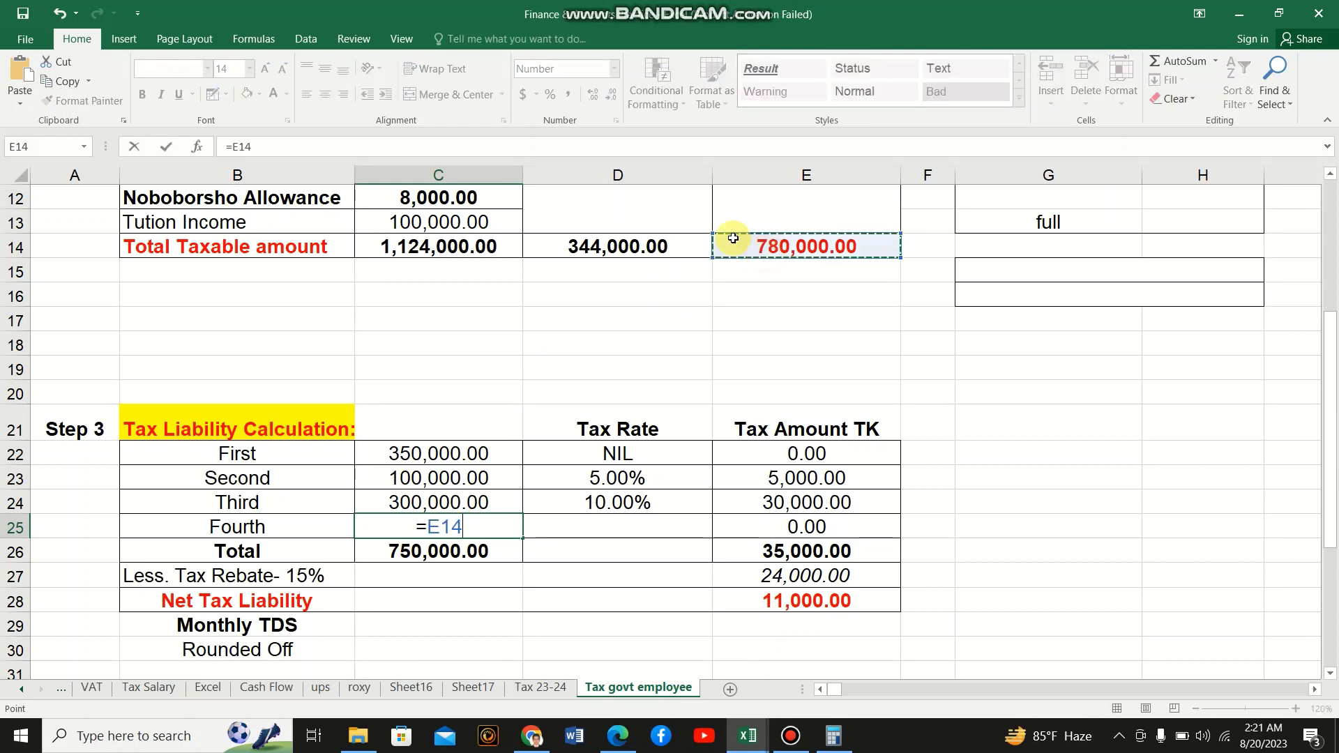
pyautogui.click(297, 152)
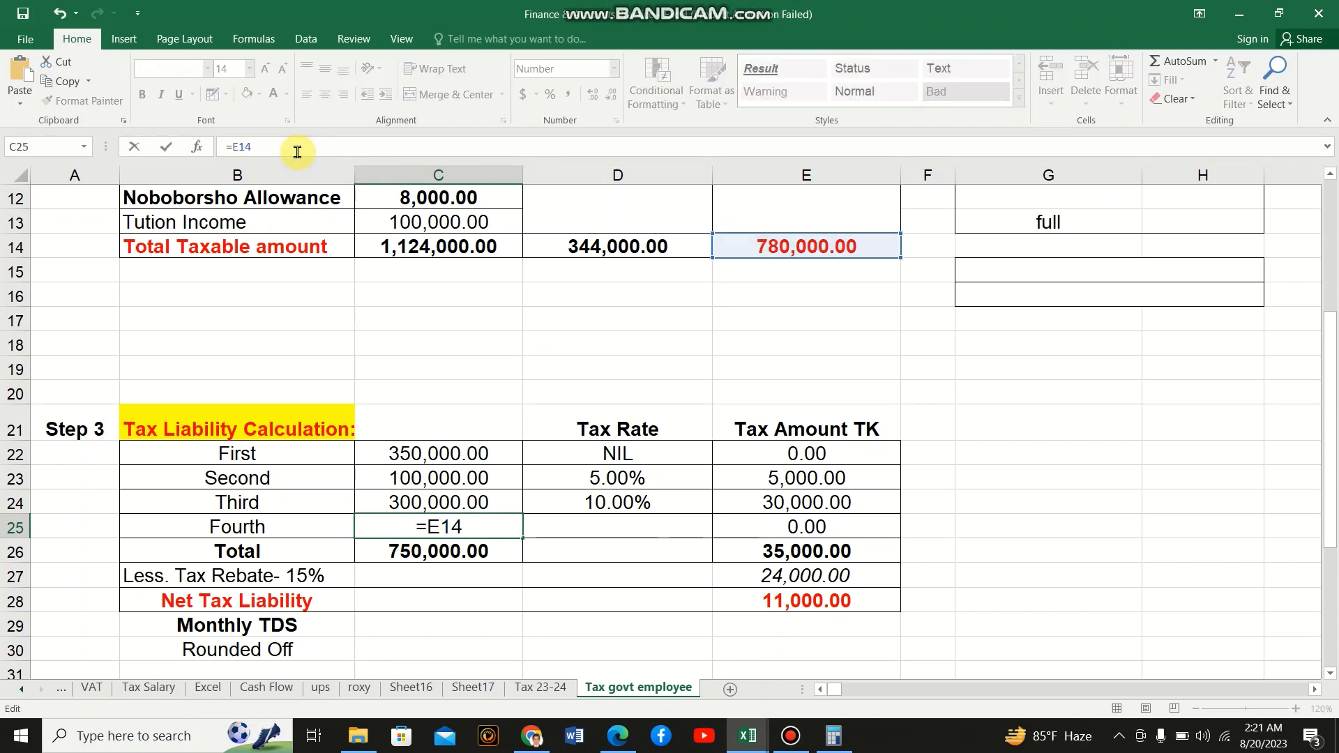
pyautogui.write('-')
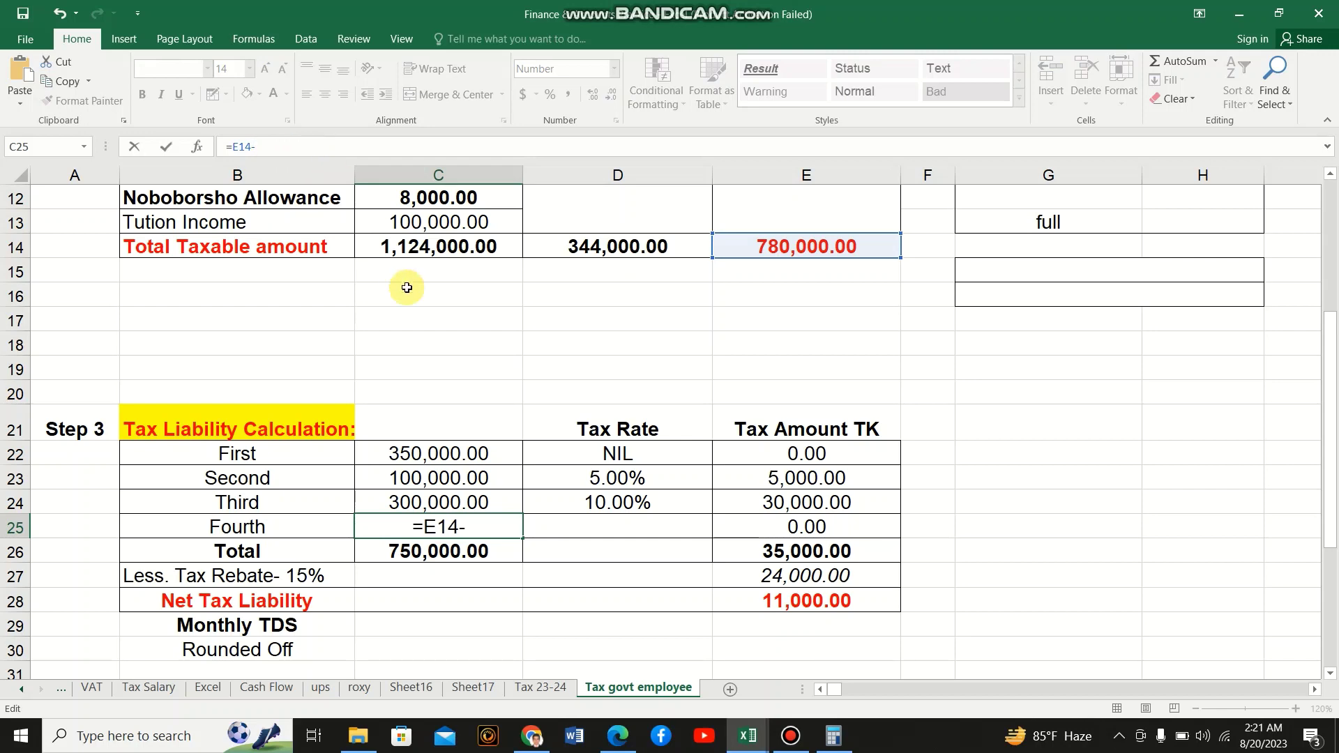
pyautogui.click(425, 454)
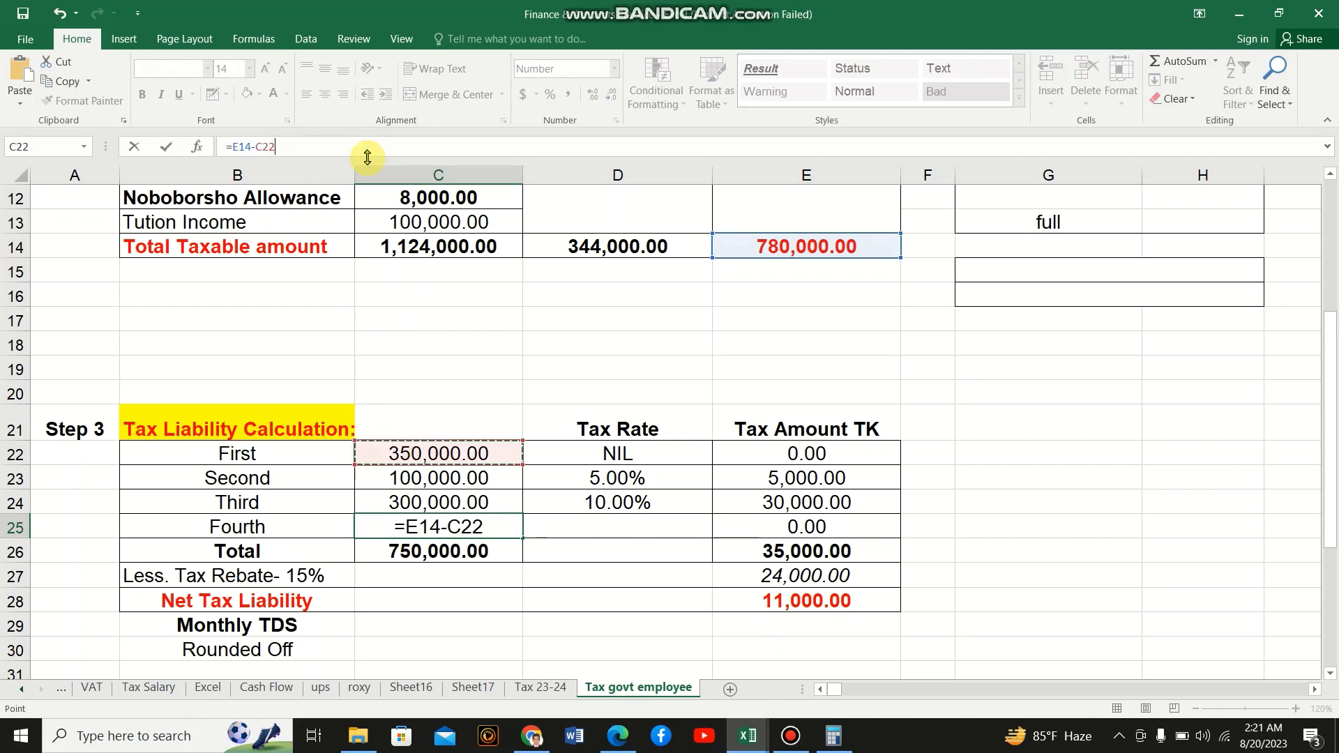
pyautogui.write('-')
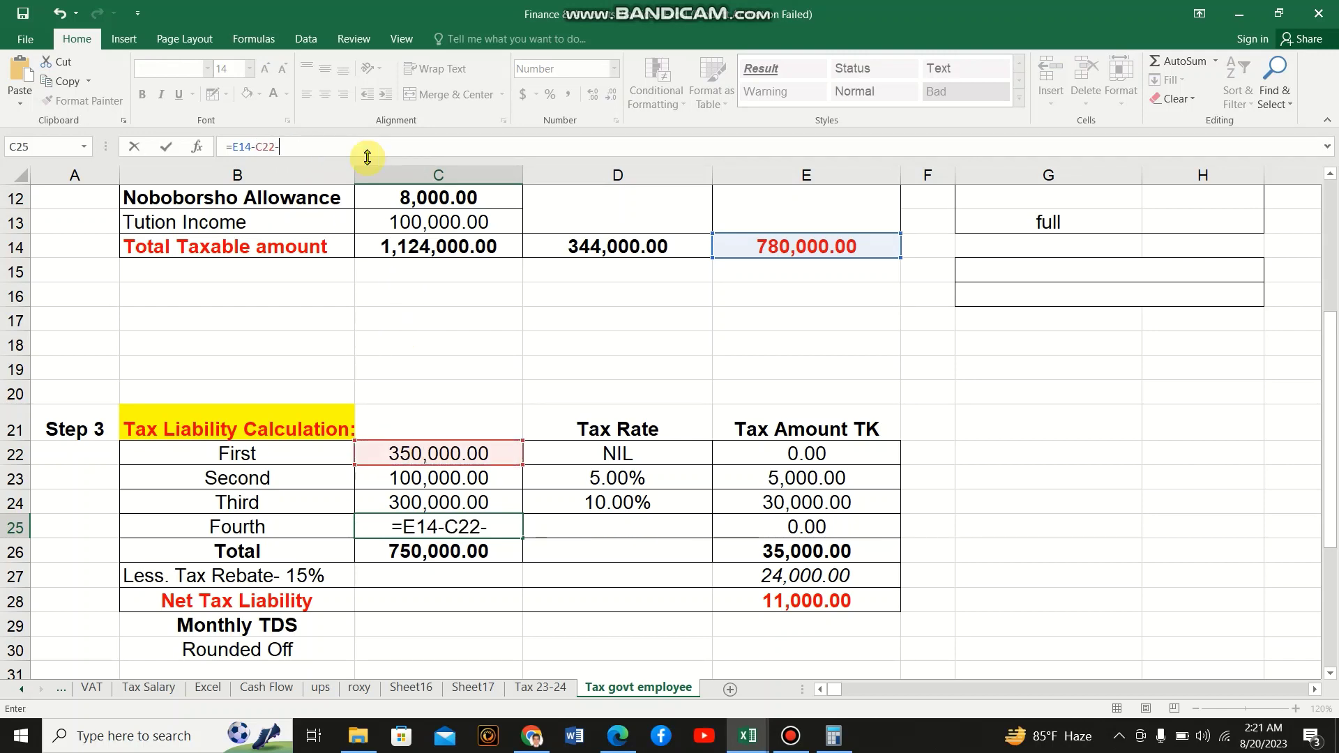
pyautogui.click(402, 476)
pyautogui.write('-')
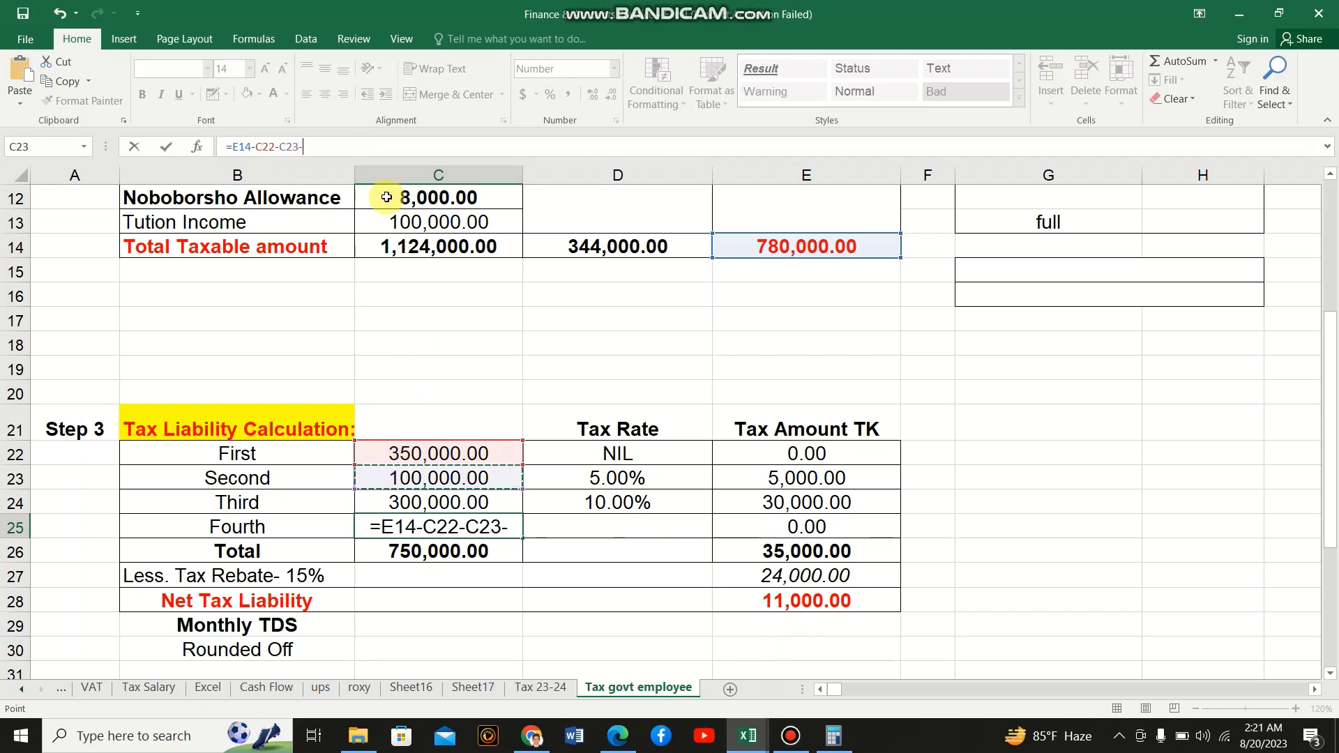
pyautogui.click(416, 500)
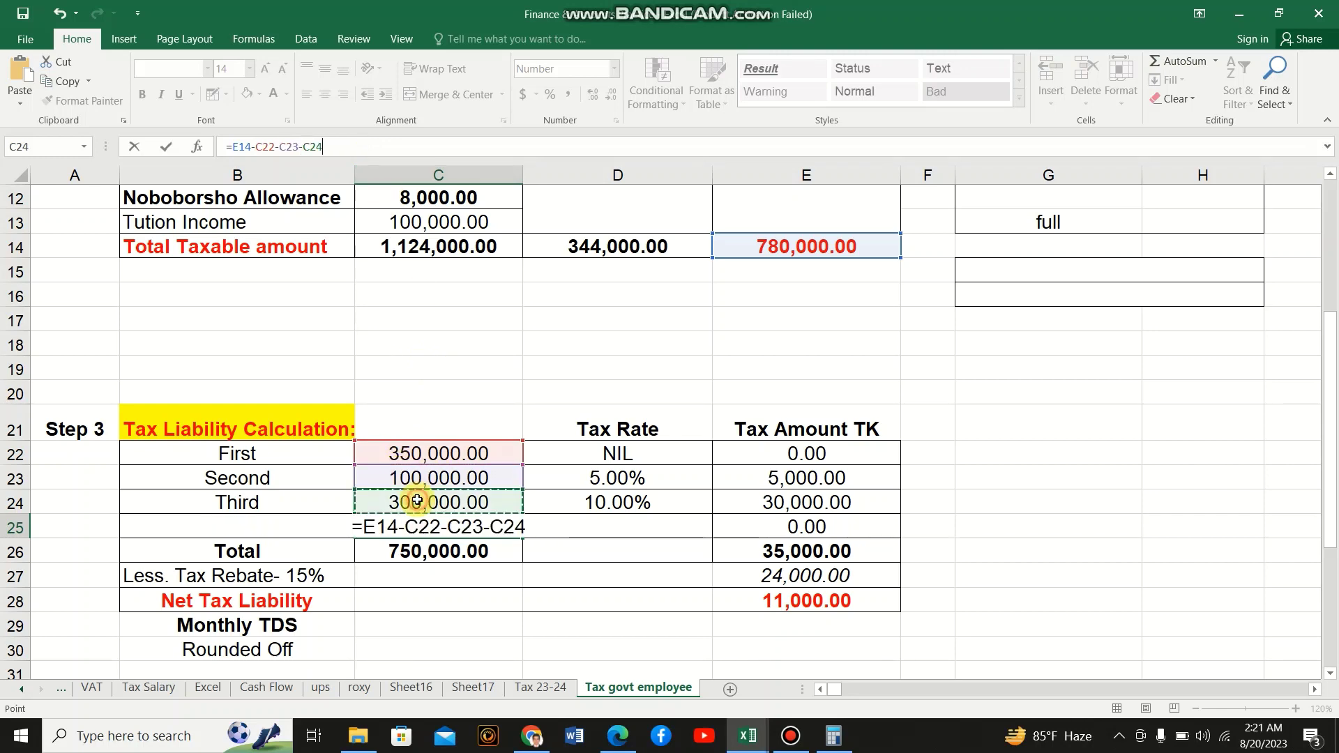
pyautogui.press('Return')
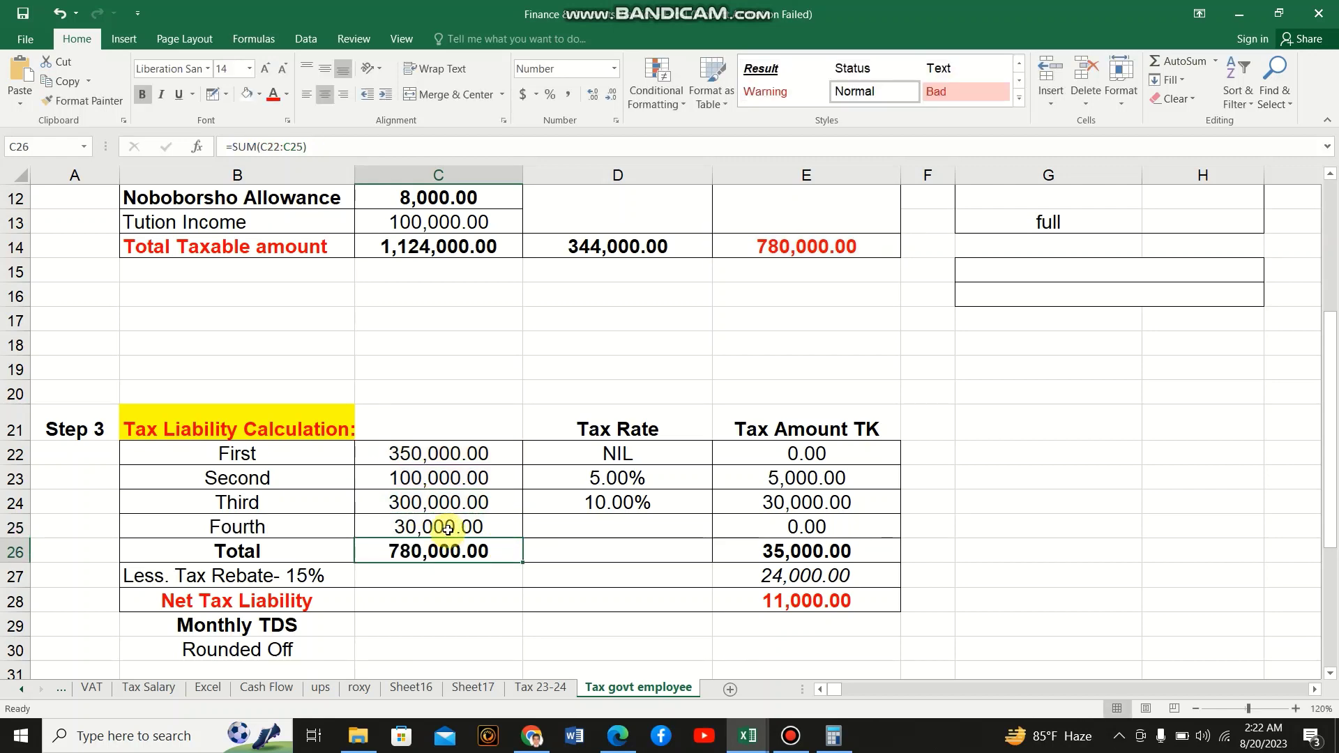
# Enter 15% as the Fourth slab's tax rate in D25
pyautogui.click(574, 532)
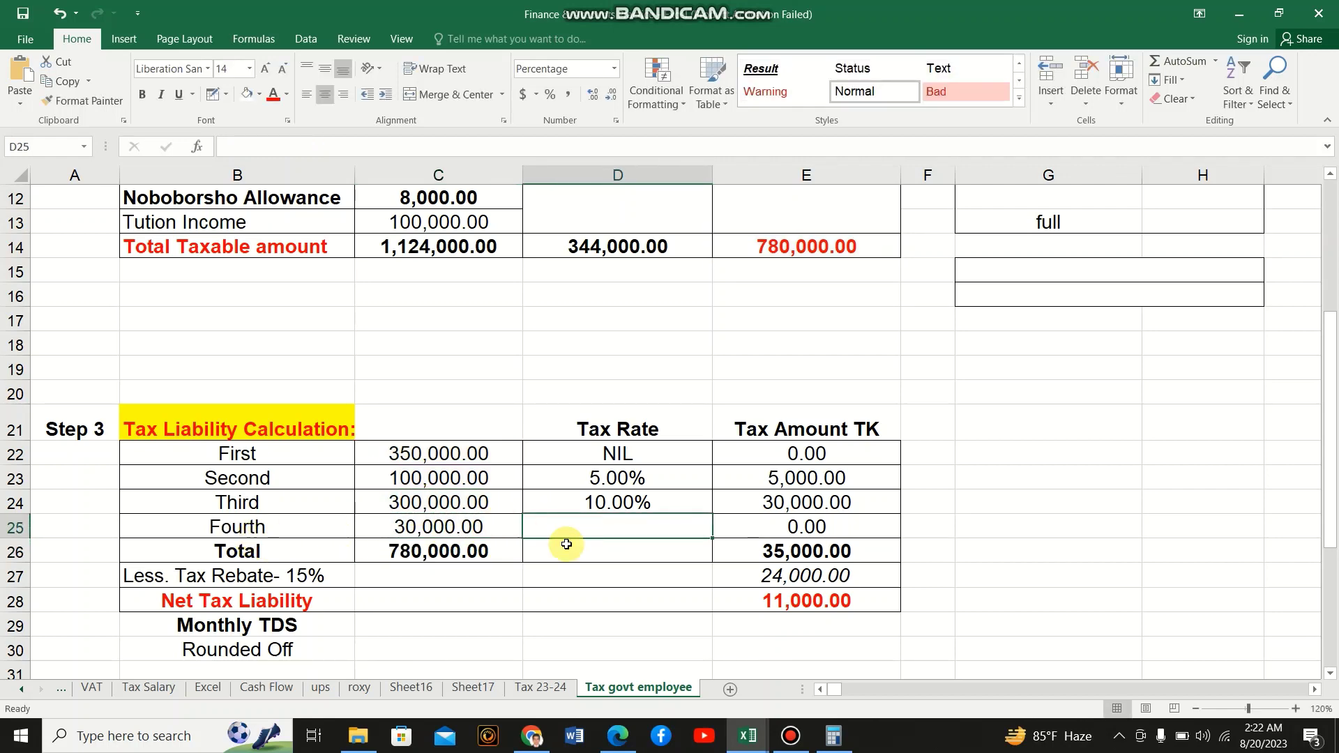
pyautogui.write('15')
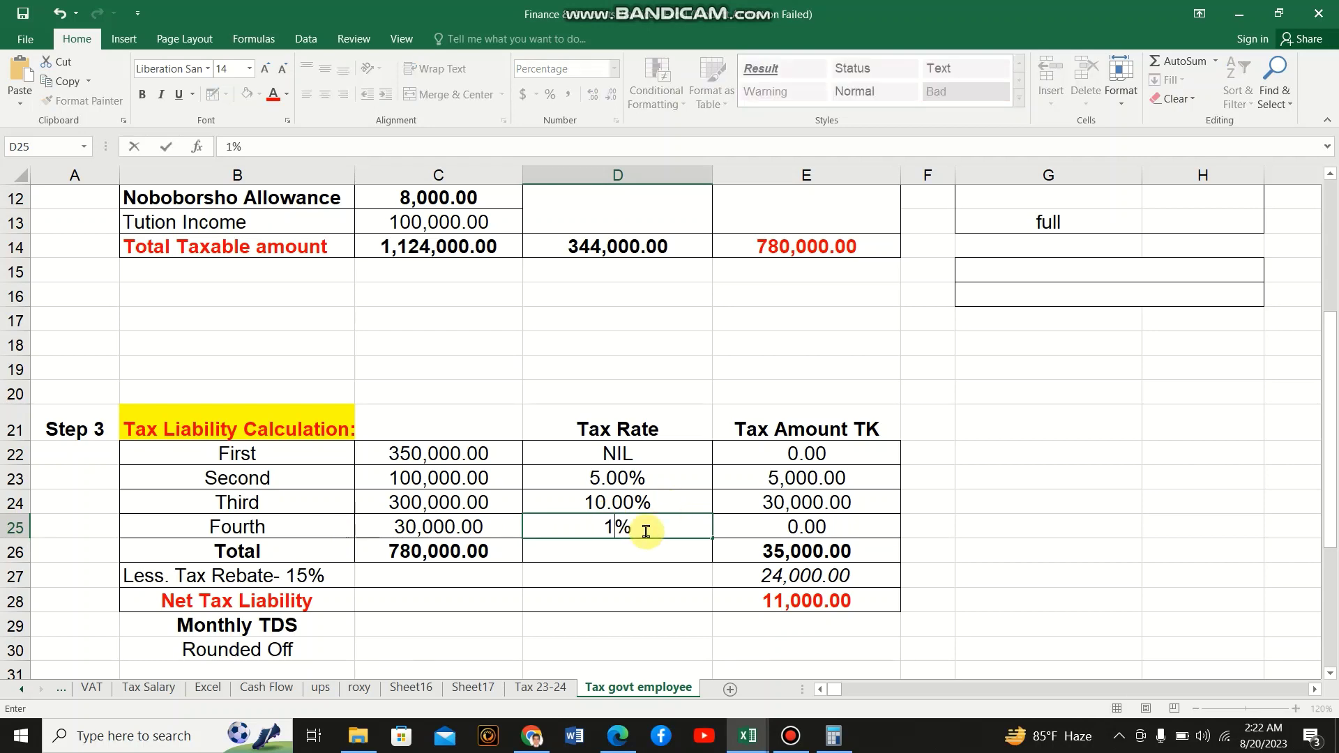
pyautogui.press('Return')
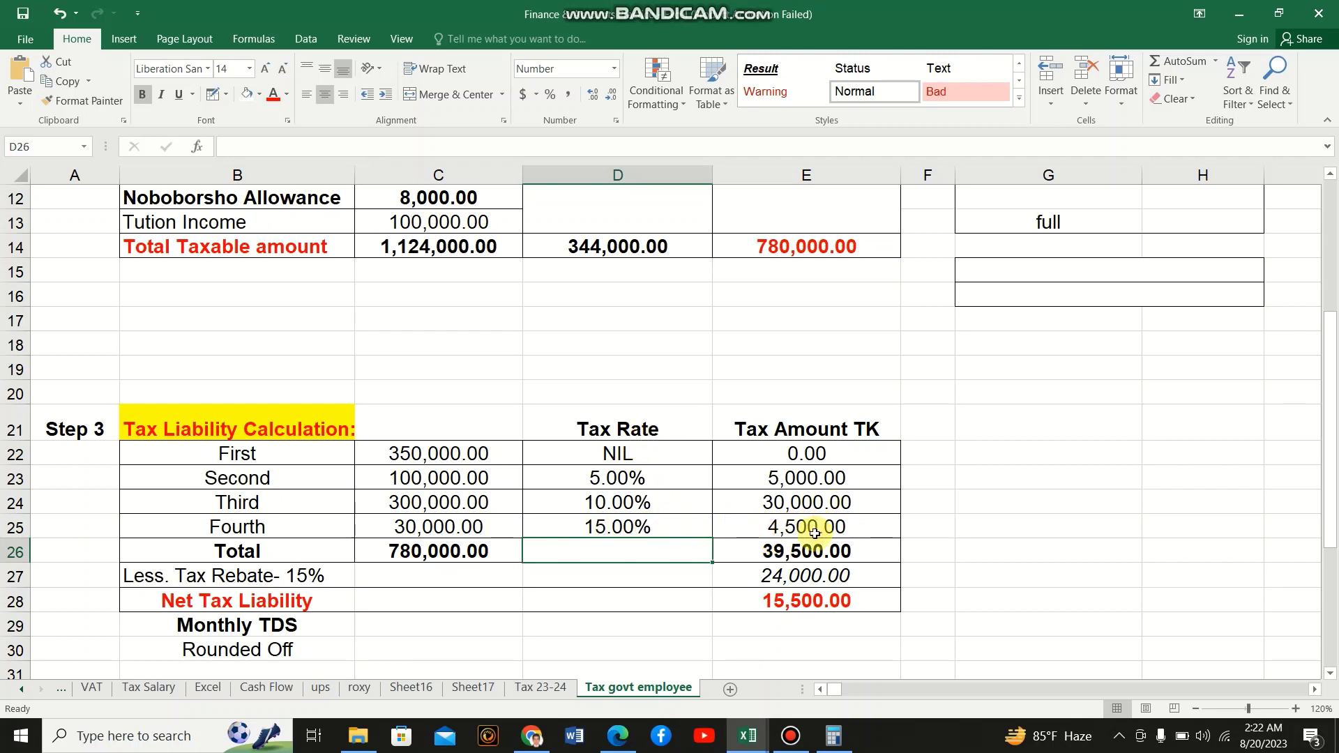
# Examine the formulas for total tax in E26, the 15% tax rebate in E27 and Net Tax Liability in E28
pyautogui.doubleClick(795, 551)
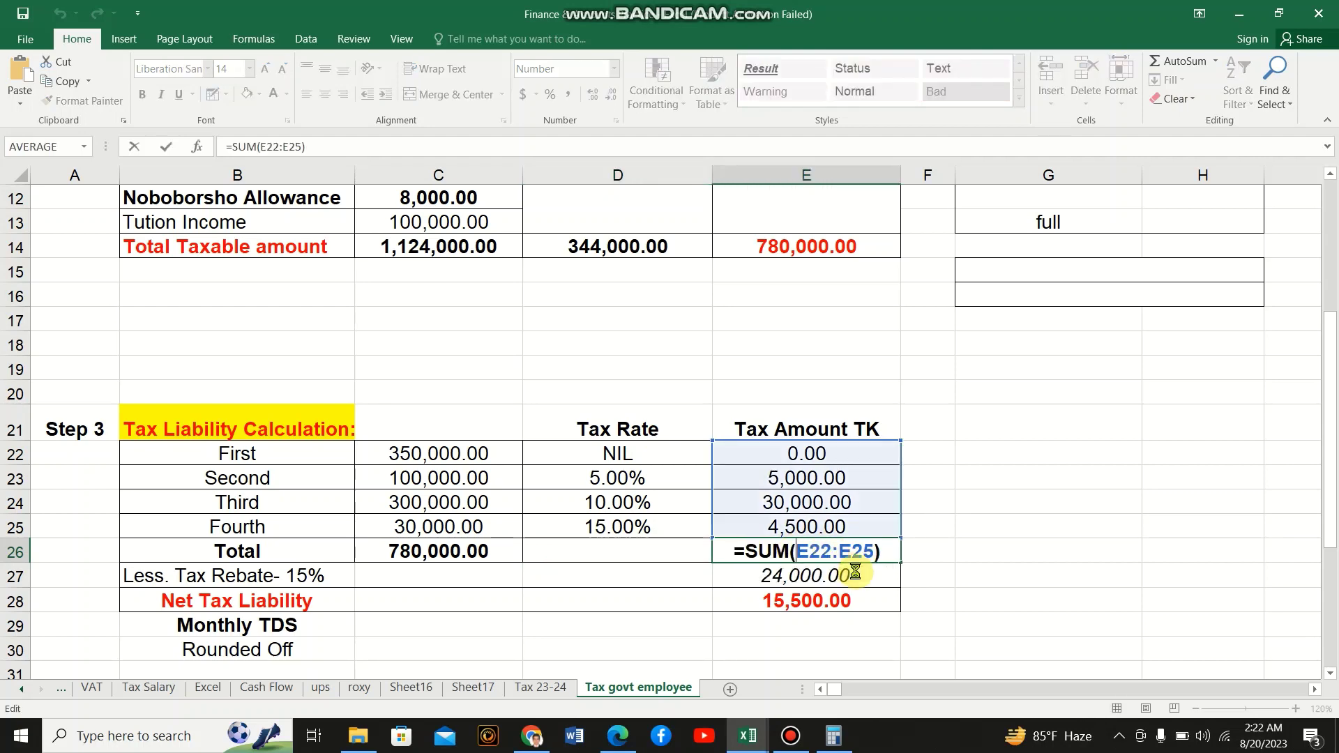
pyautogui.click(856, 572)
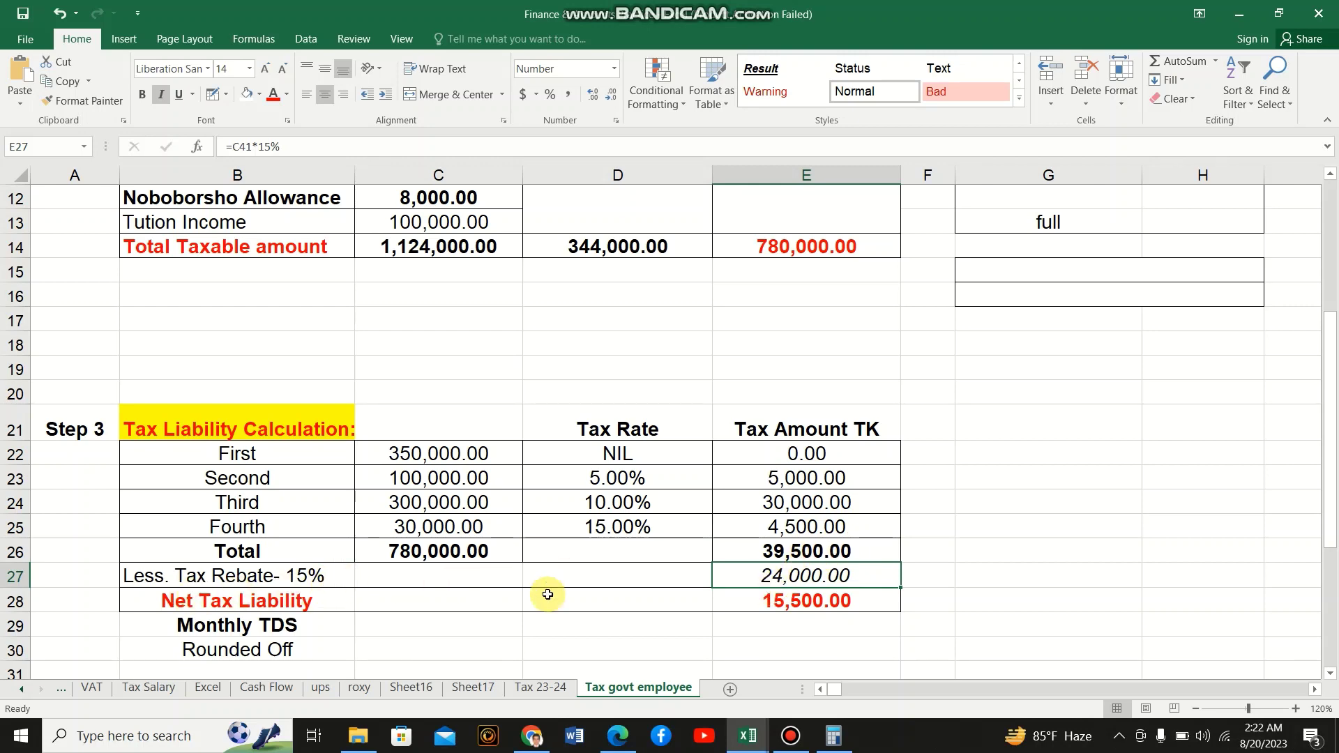
pyautogui.scroll(-4, 547, 596)
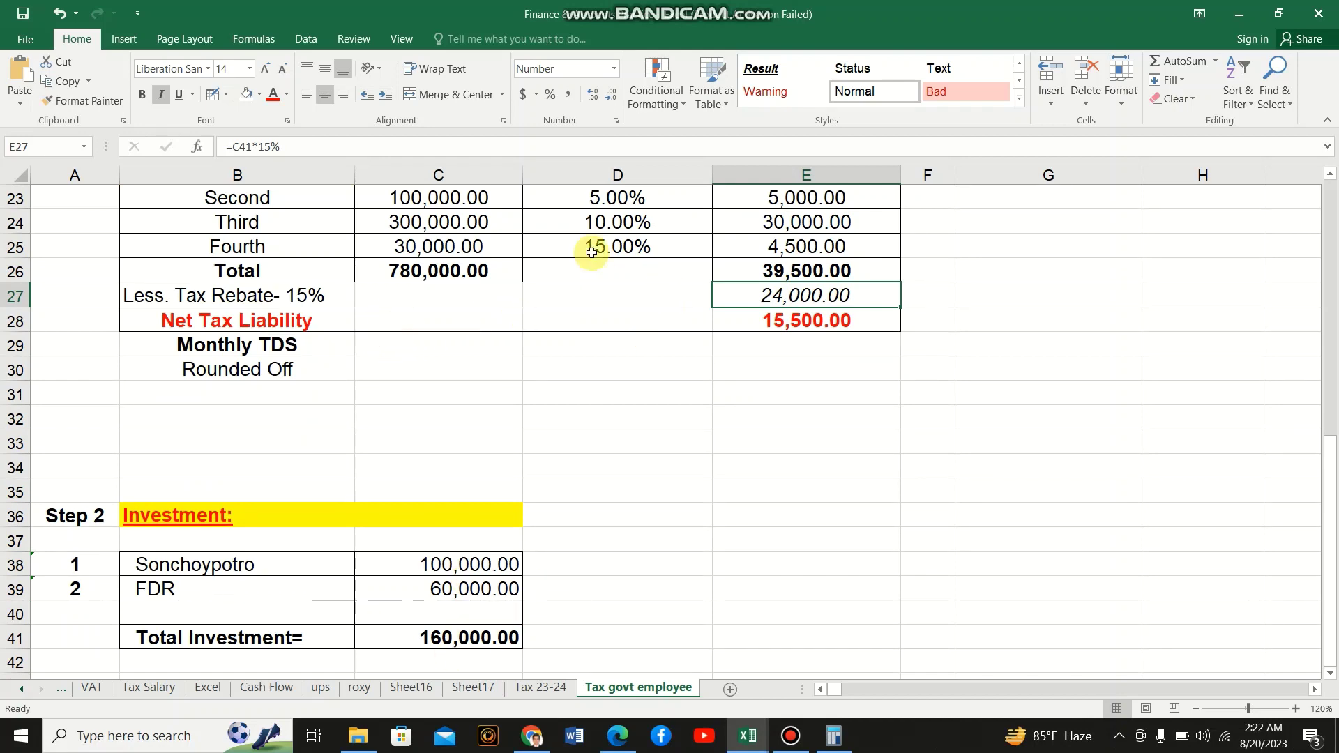
pyautogui.click(794, 271)
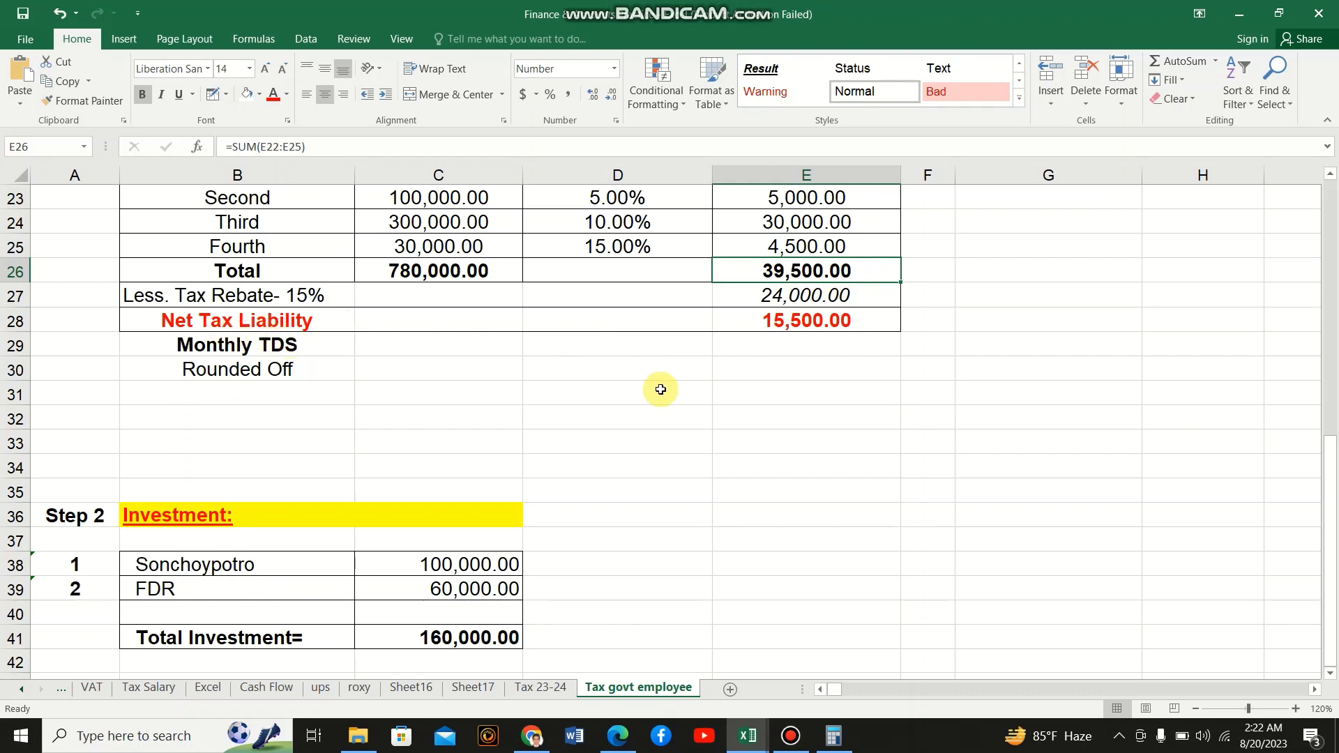
pyautogui.click(797, 324)
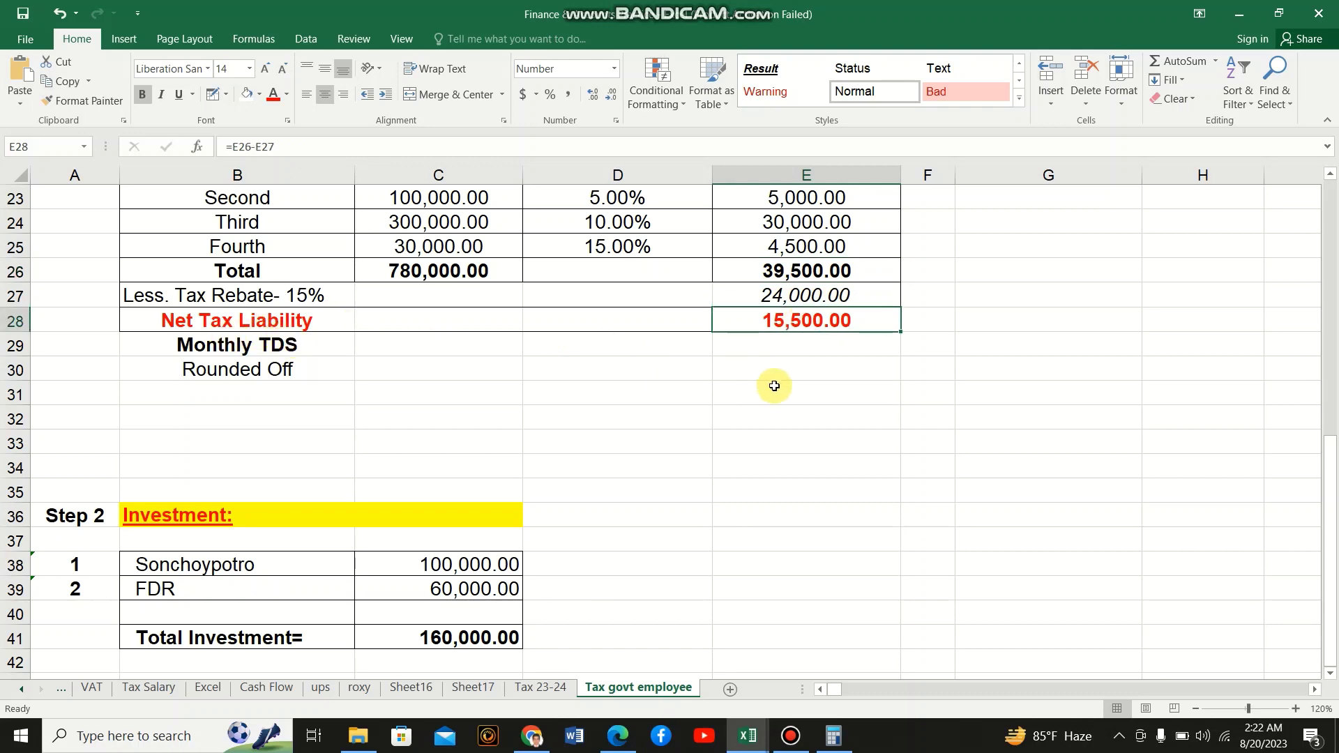
# Calculate the Monthly TDS in E29 by dividing the Net Tax Liability by twelve with the formula =E28/12
pyautogui.click(822, 342)
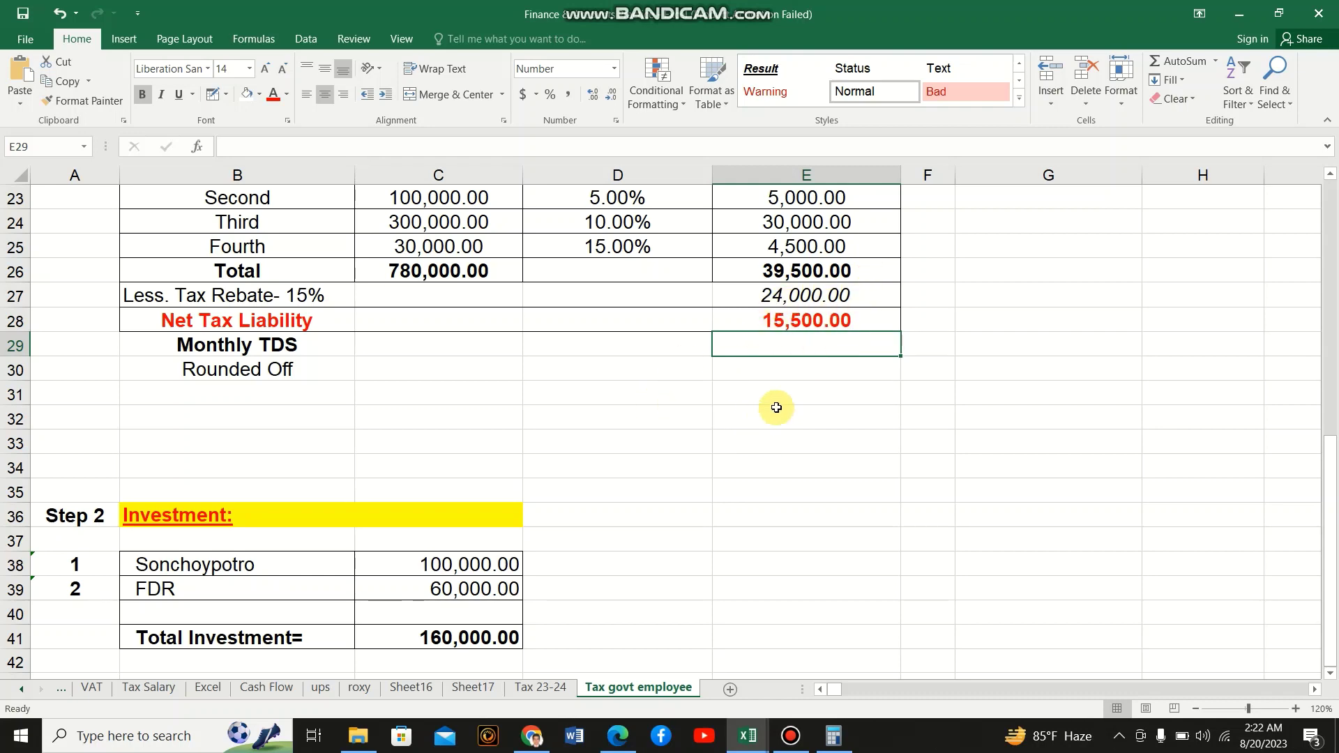
pyautogui.write('=')
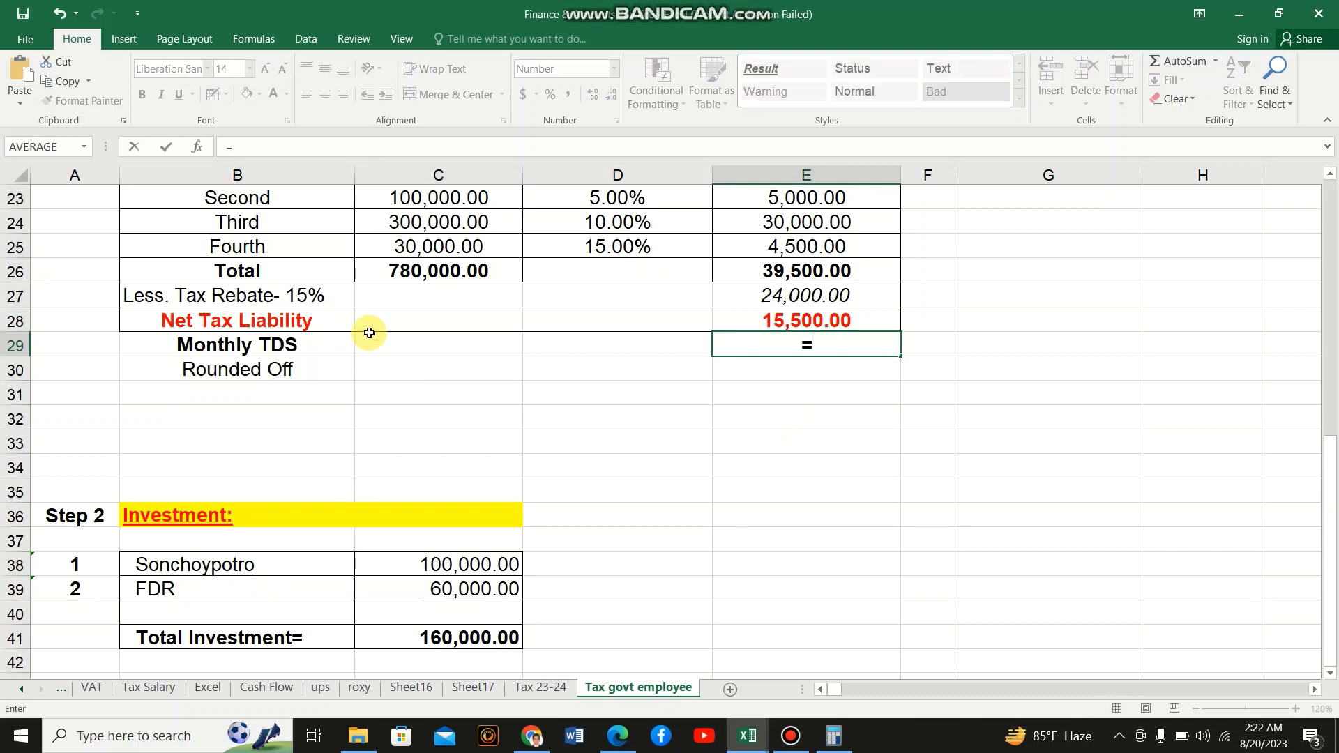
pyautogui.click(865, 321)
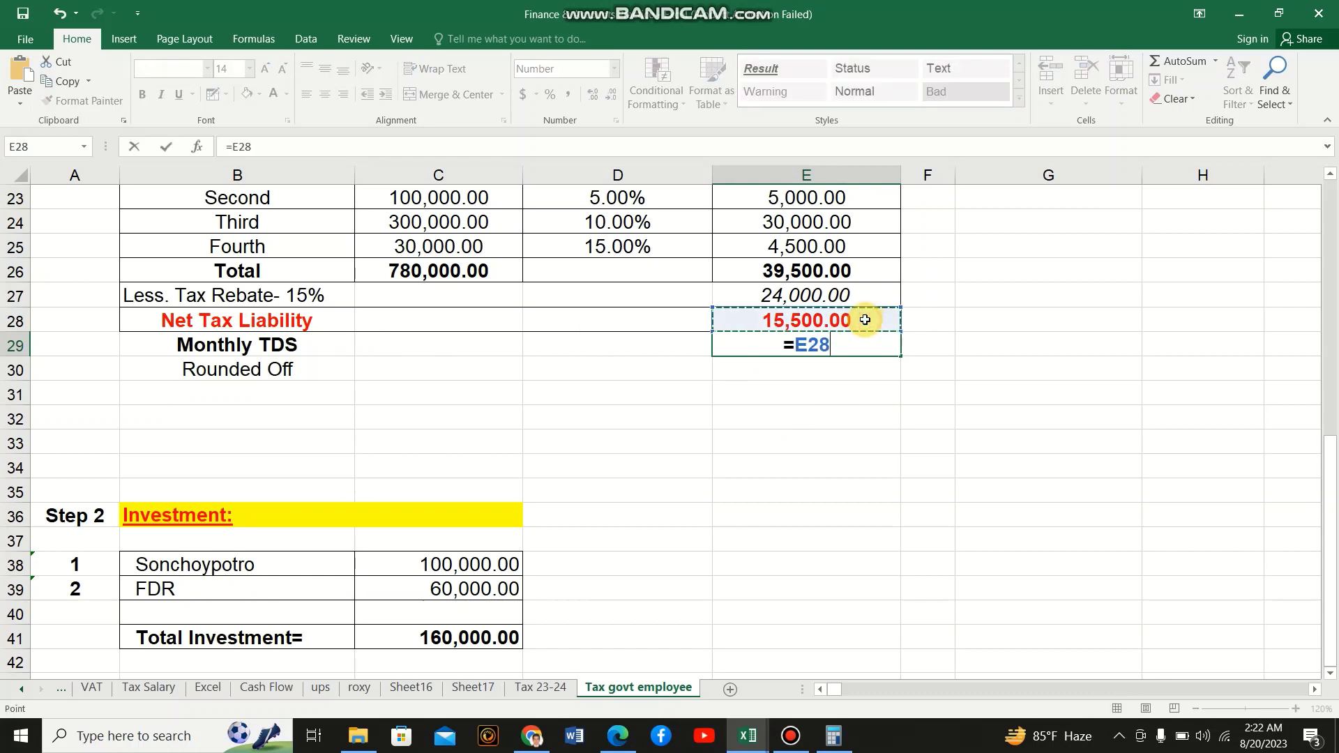
pyautogui.click(361, 147)
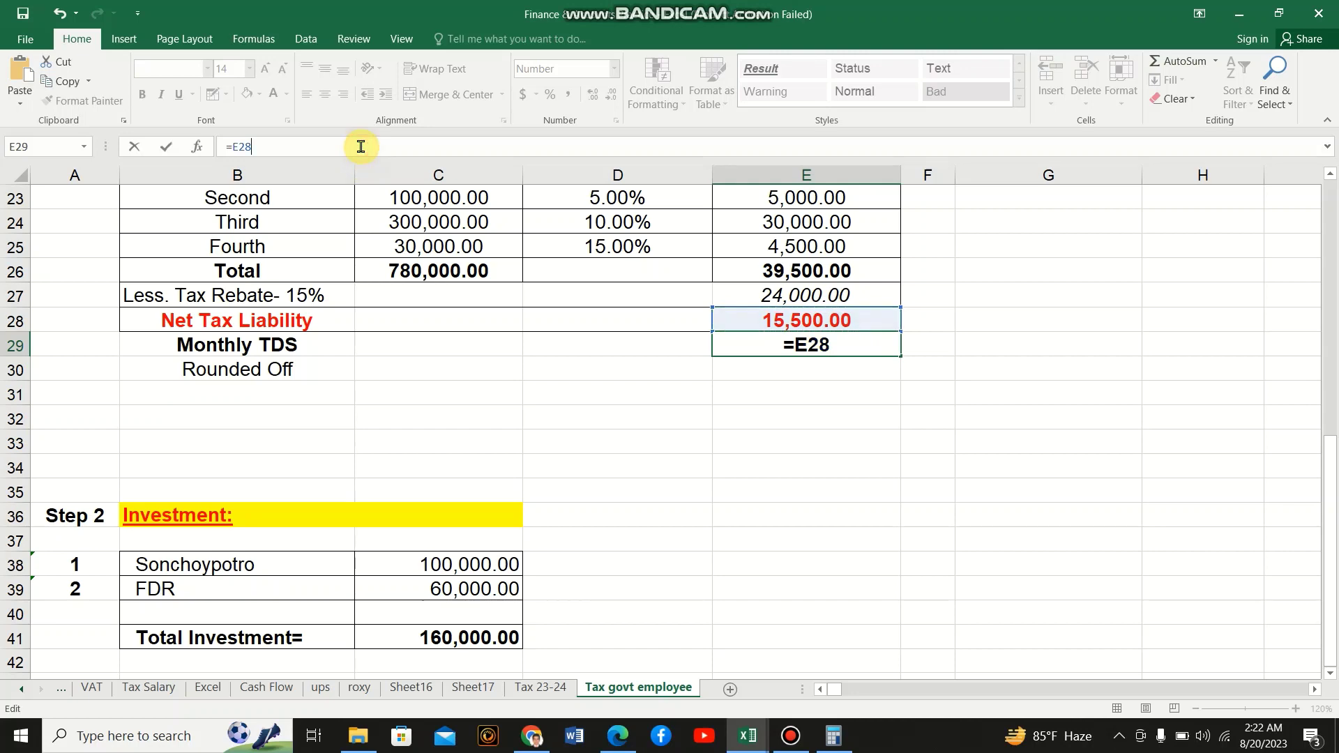
pyautogui.write('/12')
pyautogui.press('Return')
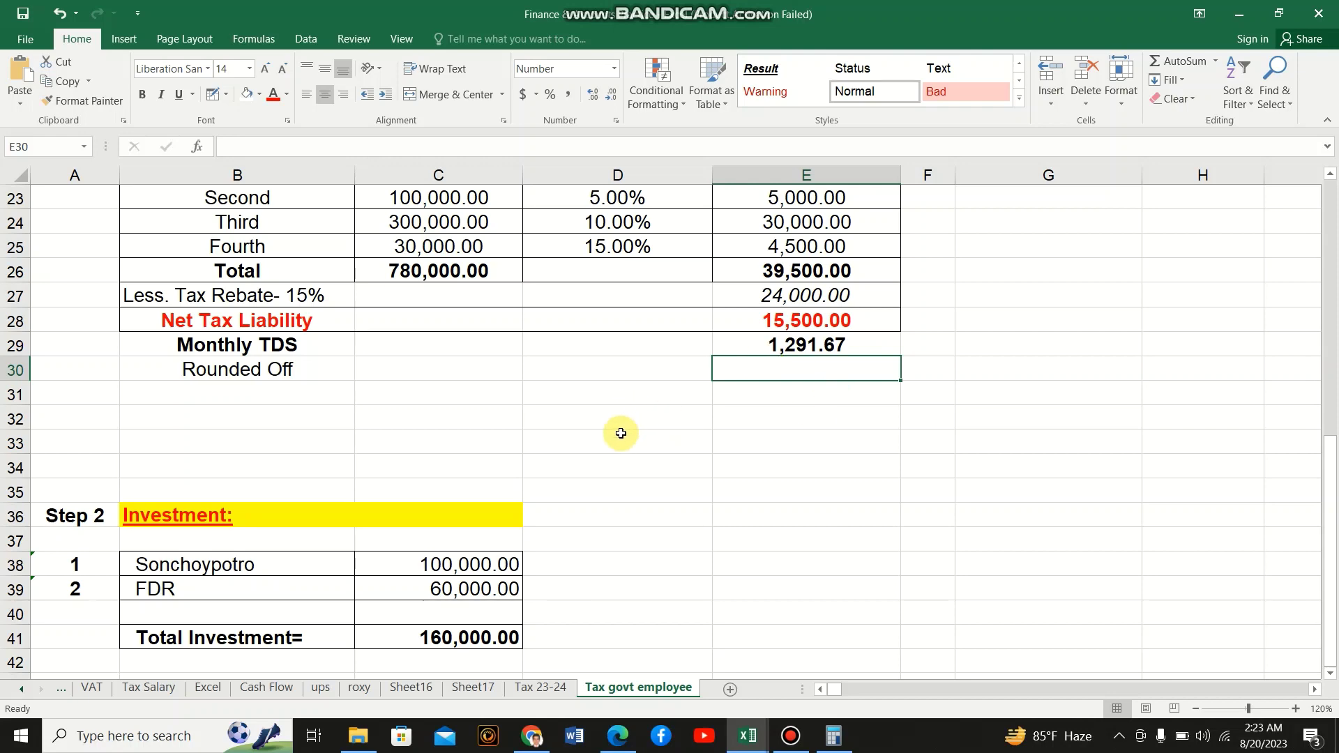
# Enter 1200 as the Rounded Off amount in E30 below the Monthly TDS
pyautogui.write('1')
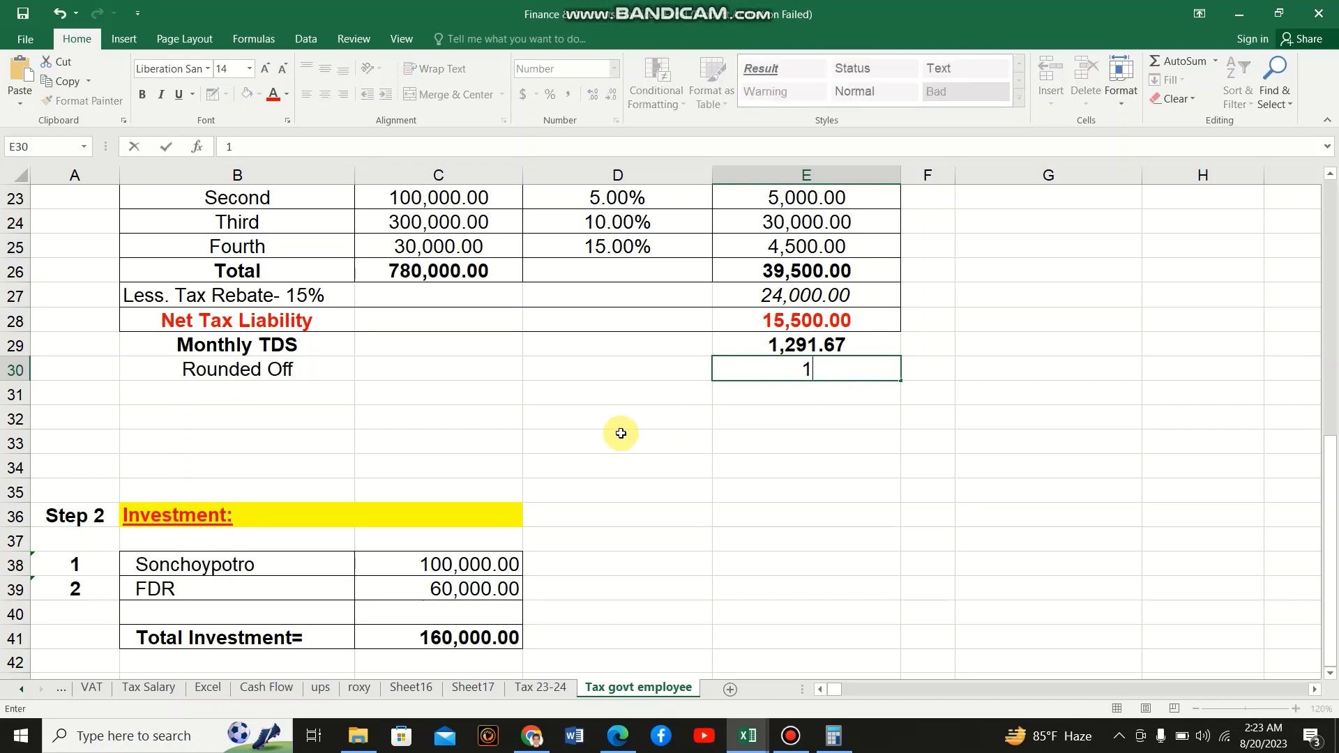
pyautogui.write('200')
pyautogui.press('Return')
pyautogui.click(793, 375)
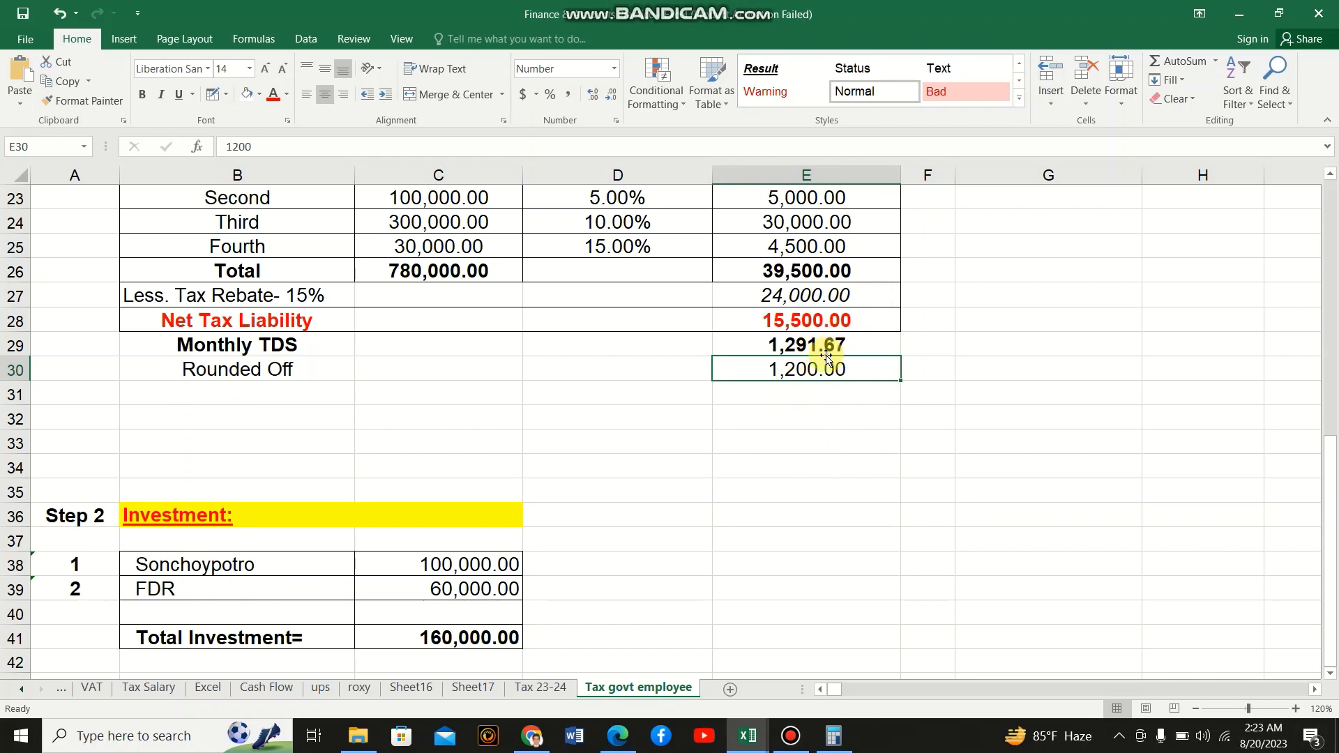
pyautogui.click(820, 405)
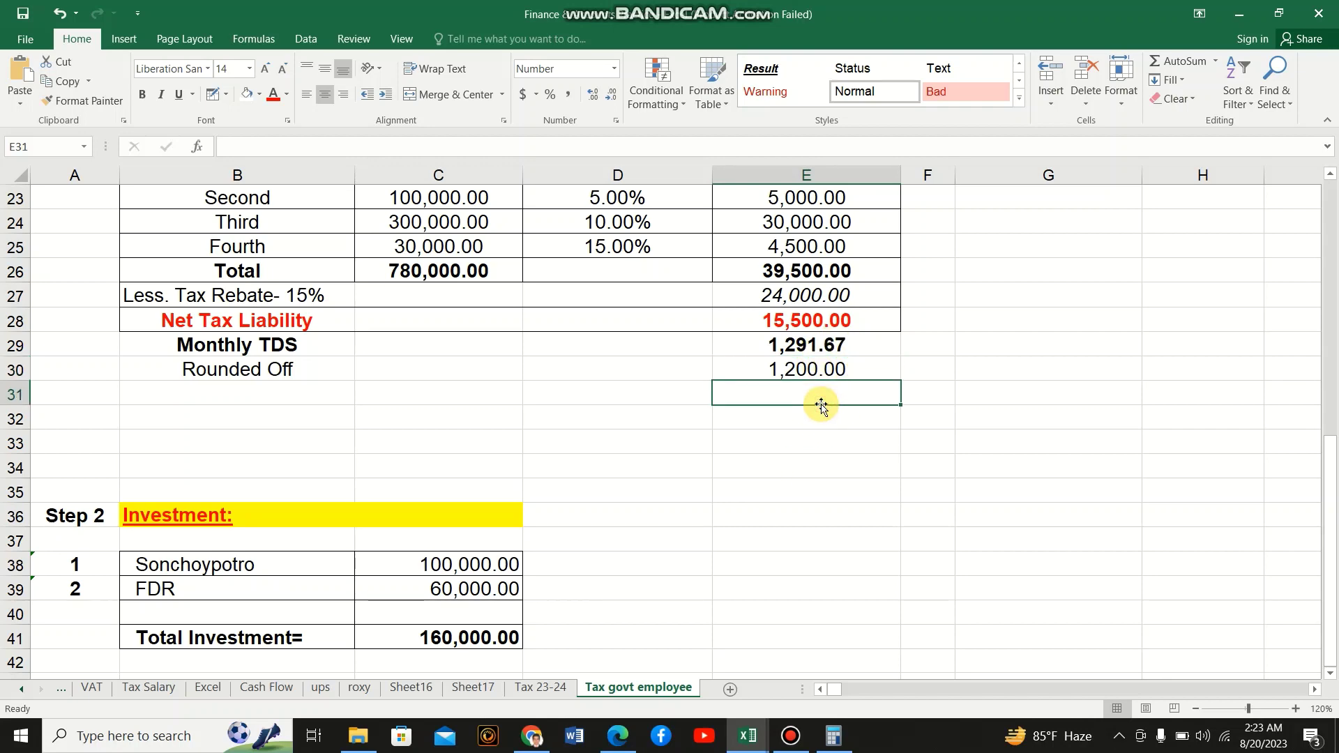
# Review the Step 1 Taxable Income Calculation and the Step 3 Tax Liability Calculation tables
pyautogui.scroll(-1, 820, 405)
pyautogui.scroll(8, 820, 405)
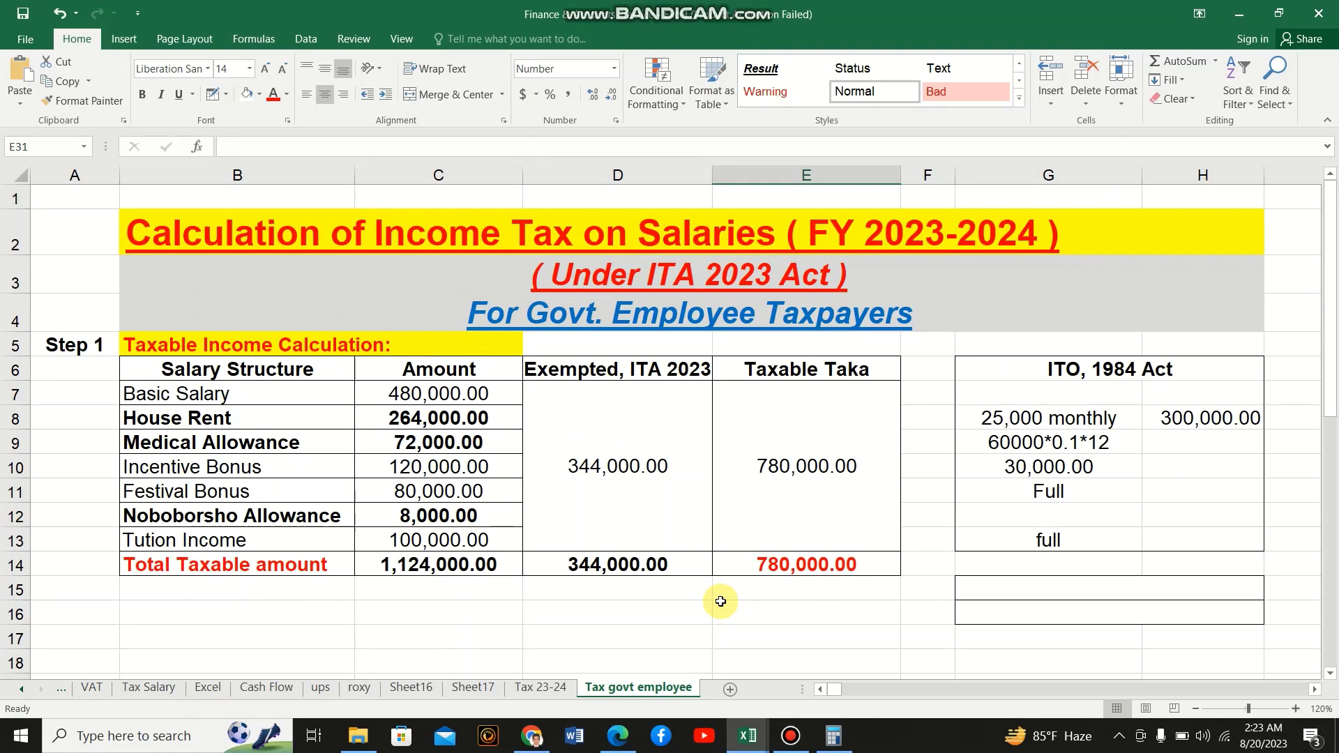
pyautogui.scroll(-3, 721, 601)
pyautogui.scroll(-1, 720, 601)
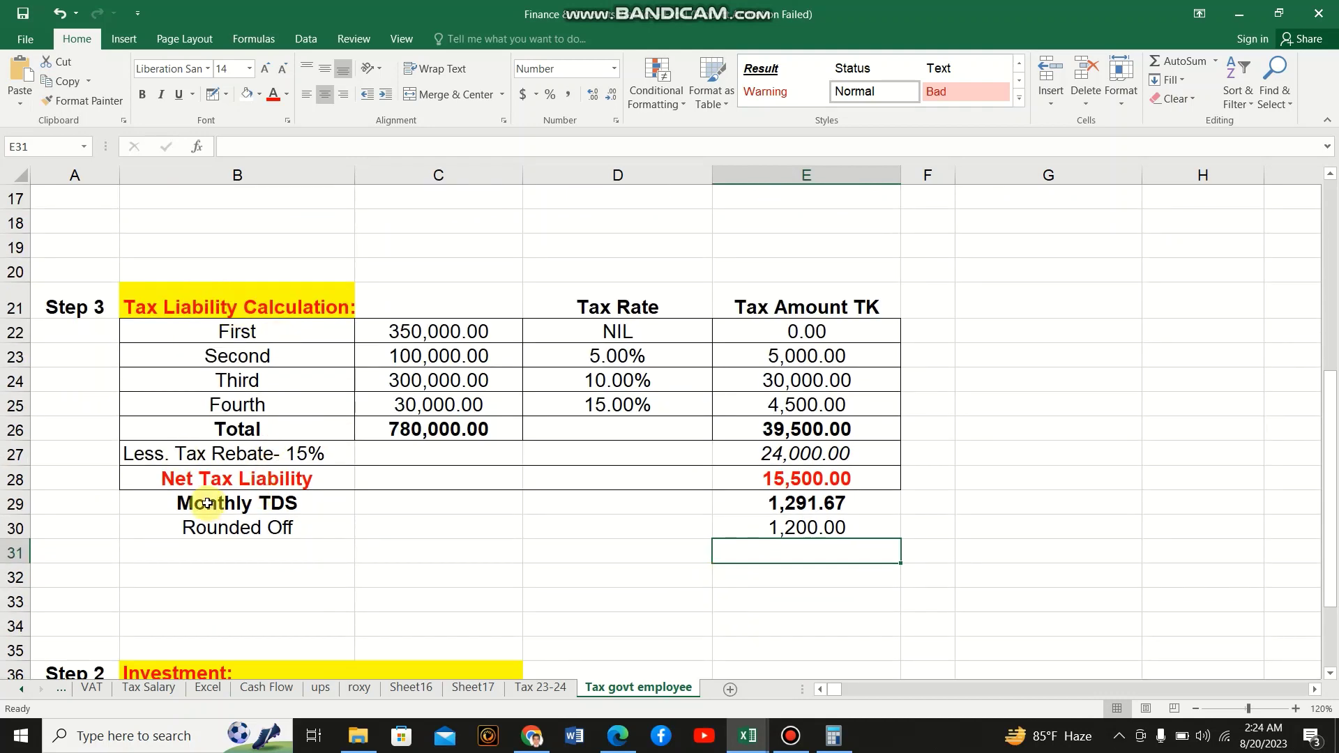
# Switch to the Tax Return workbook and examine the return form on sheet 1 and Schedule-1 (Salaries) on sheet 3
pyautogui.click(771, 486)
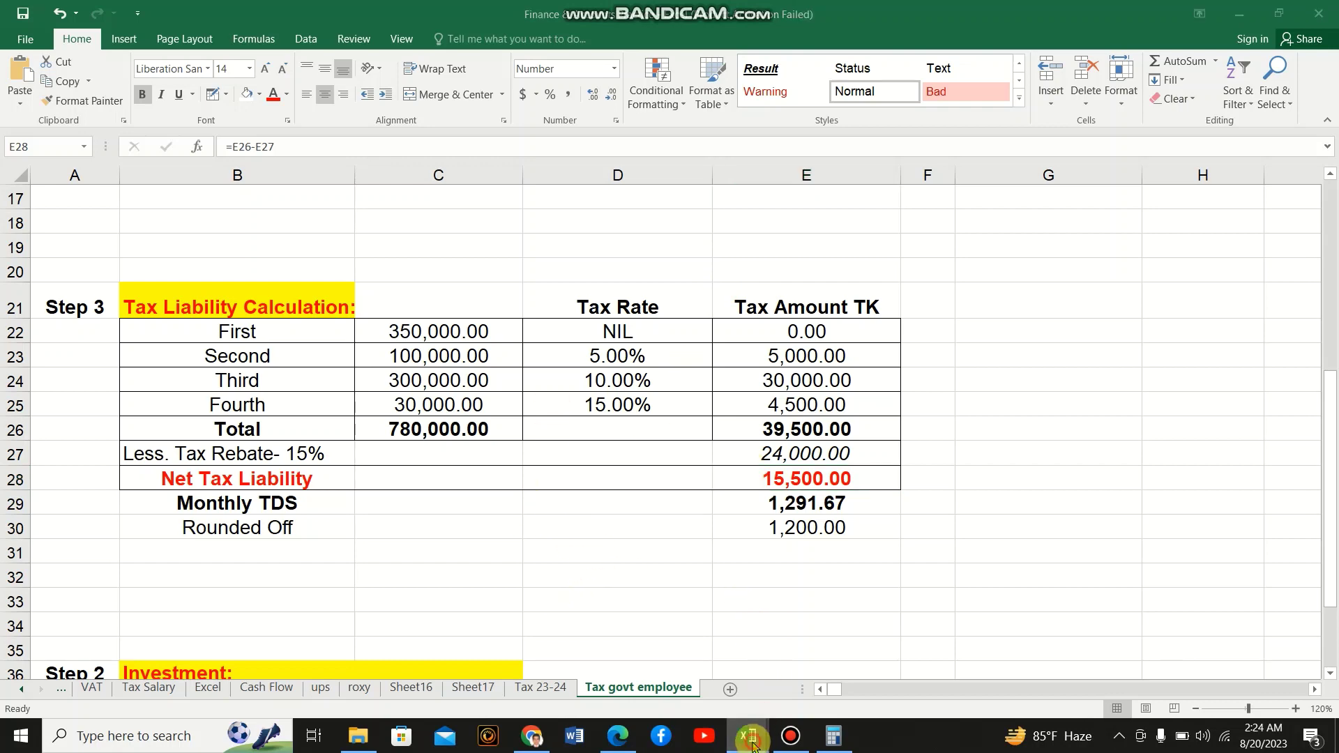
pyautogui.moveTo(752, 745)
pyautogui.click(828, 662)
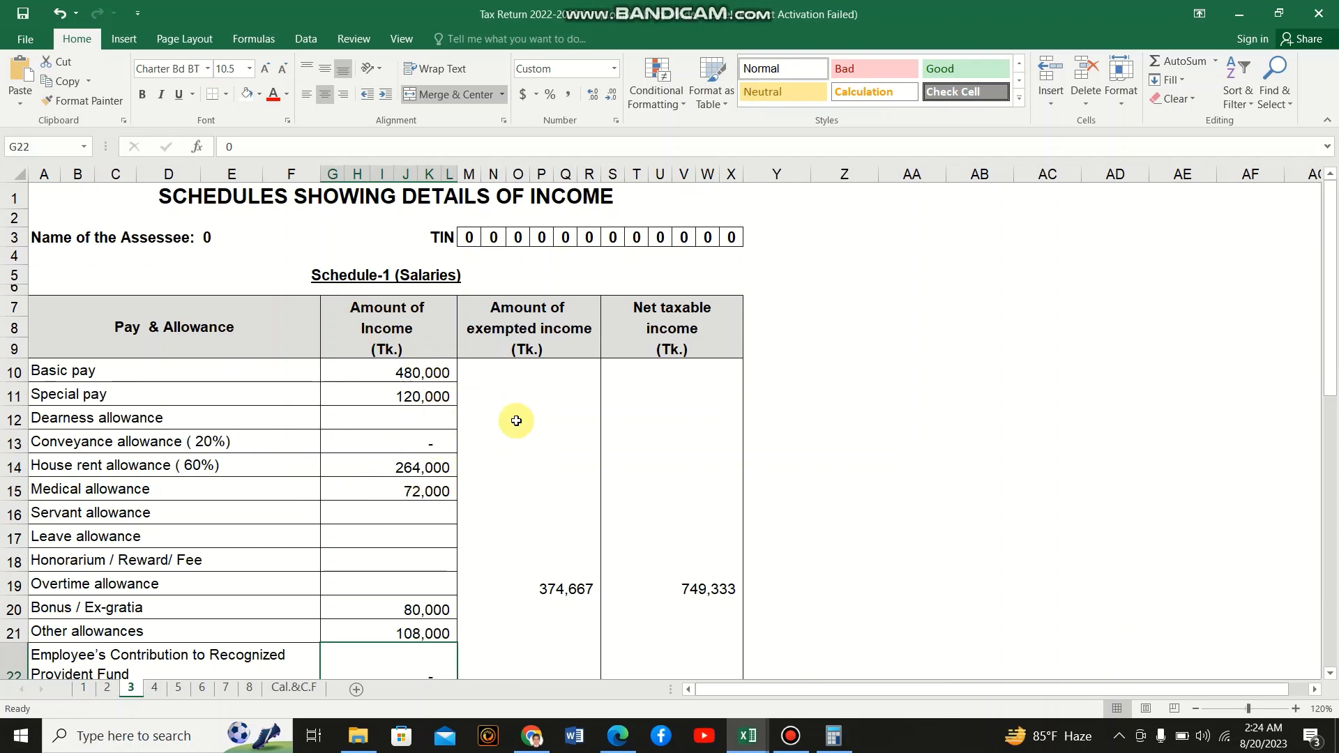
pyautogui.click(84, 689)
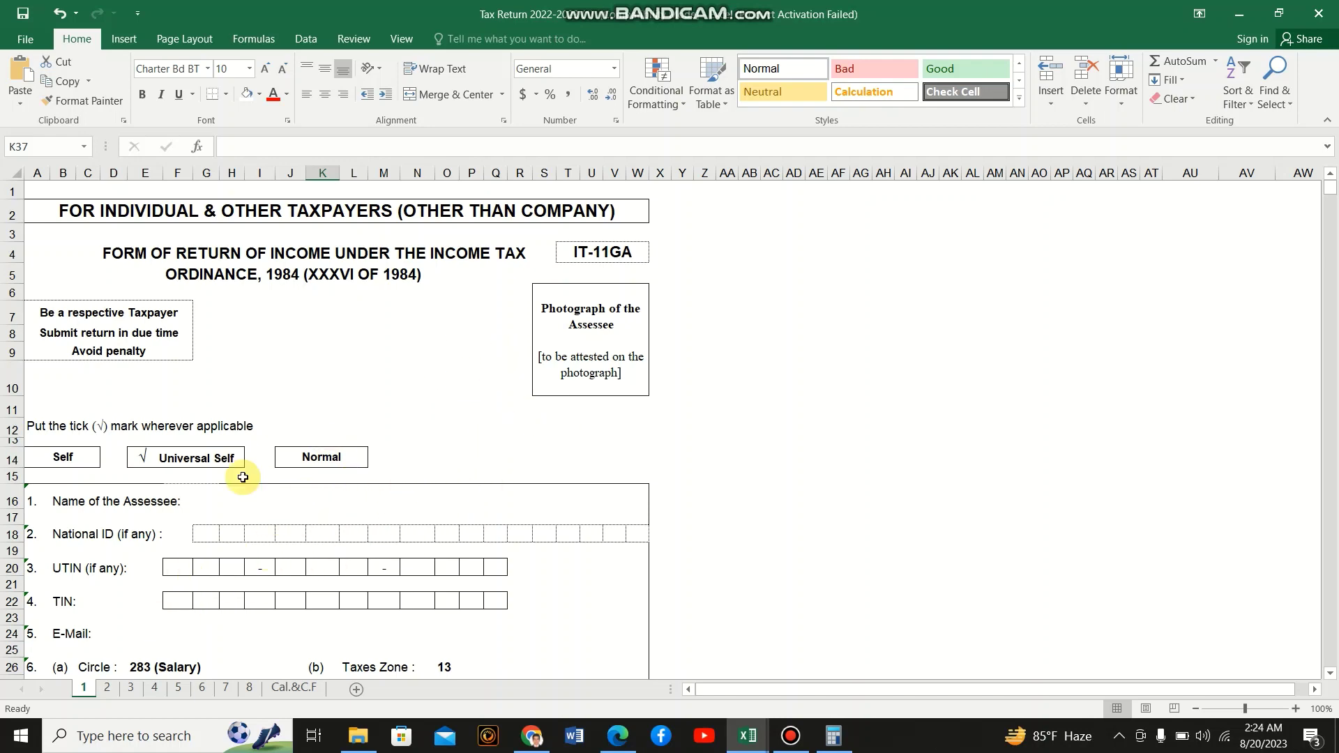
pyautogui.click(130, 689)
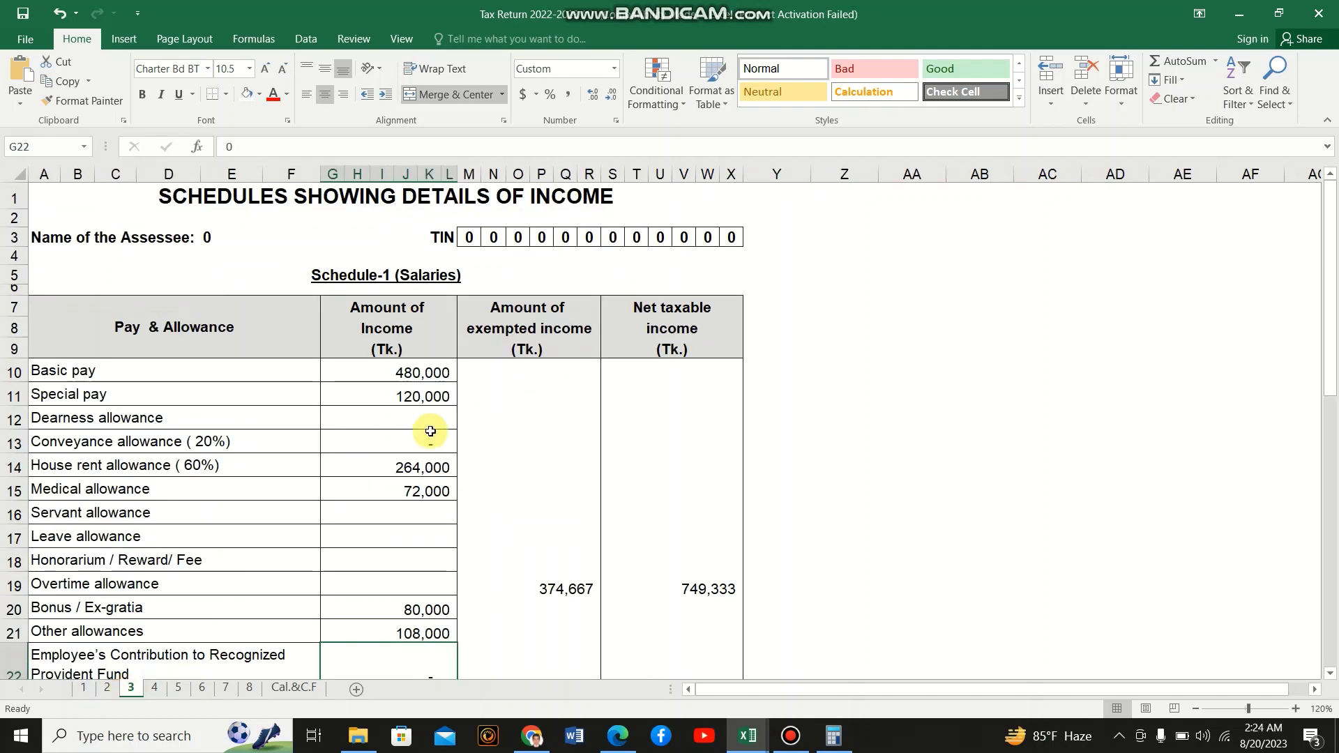
pyautogui.scroll(-3, 488, 542)
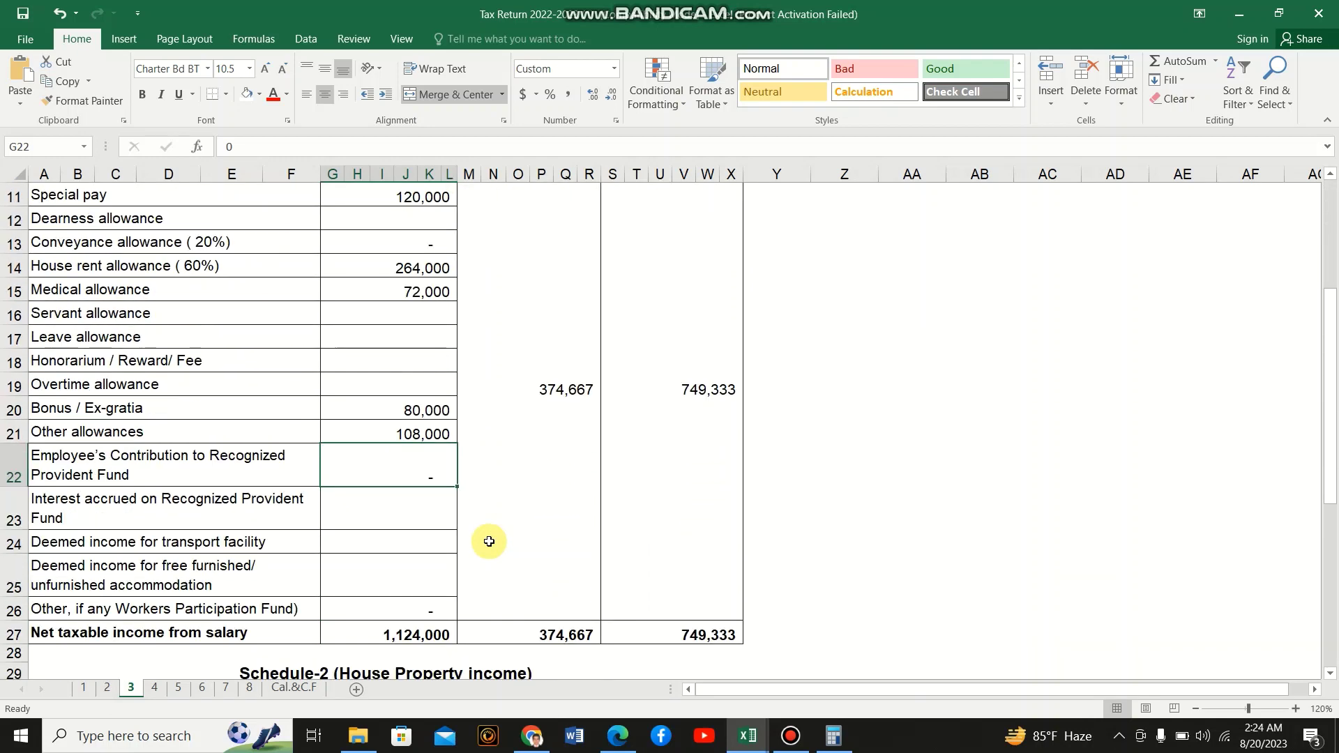
pyautogui.scroll(-1, 489, 542)
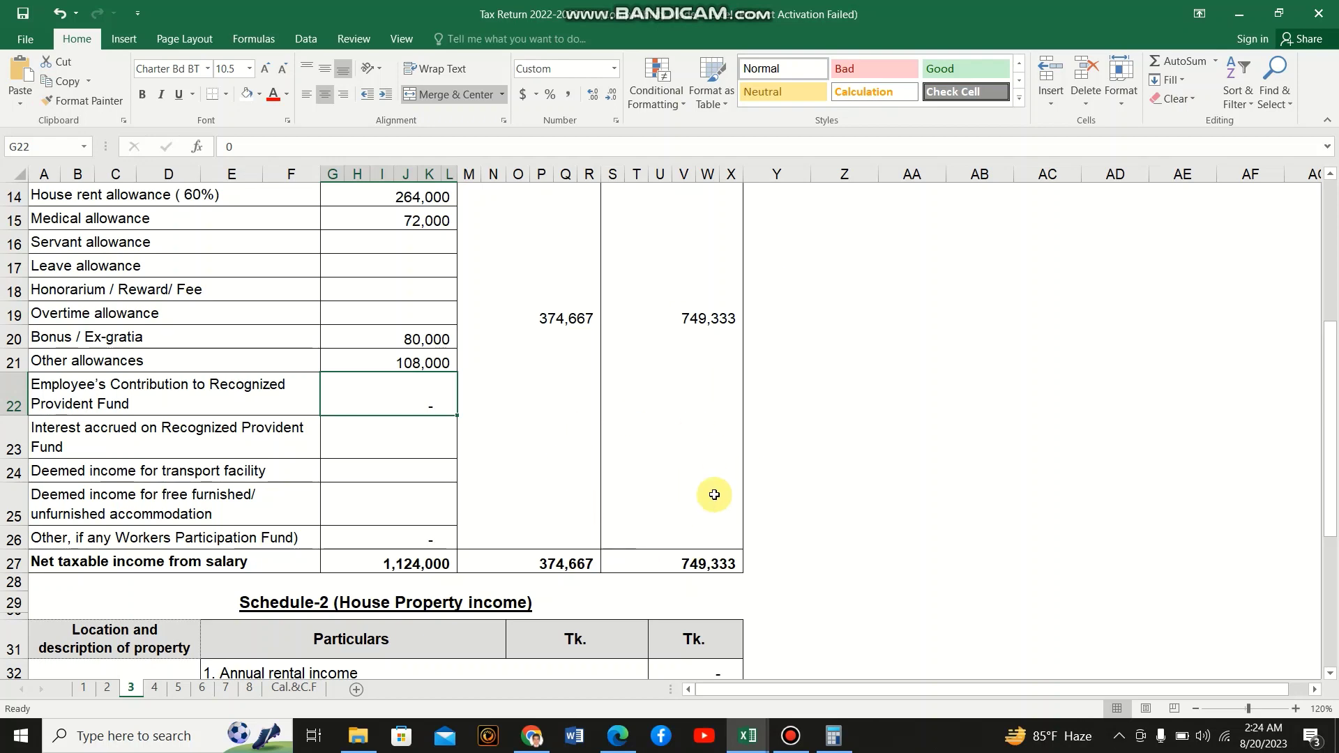
# Review the Statement of income of the Assessee on sheet 2 and the Statement of assets and liabilities on sheet 5
pyautogui.click(108, 688)
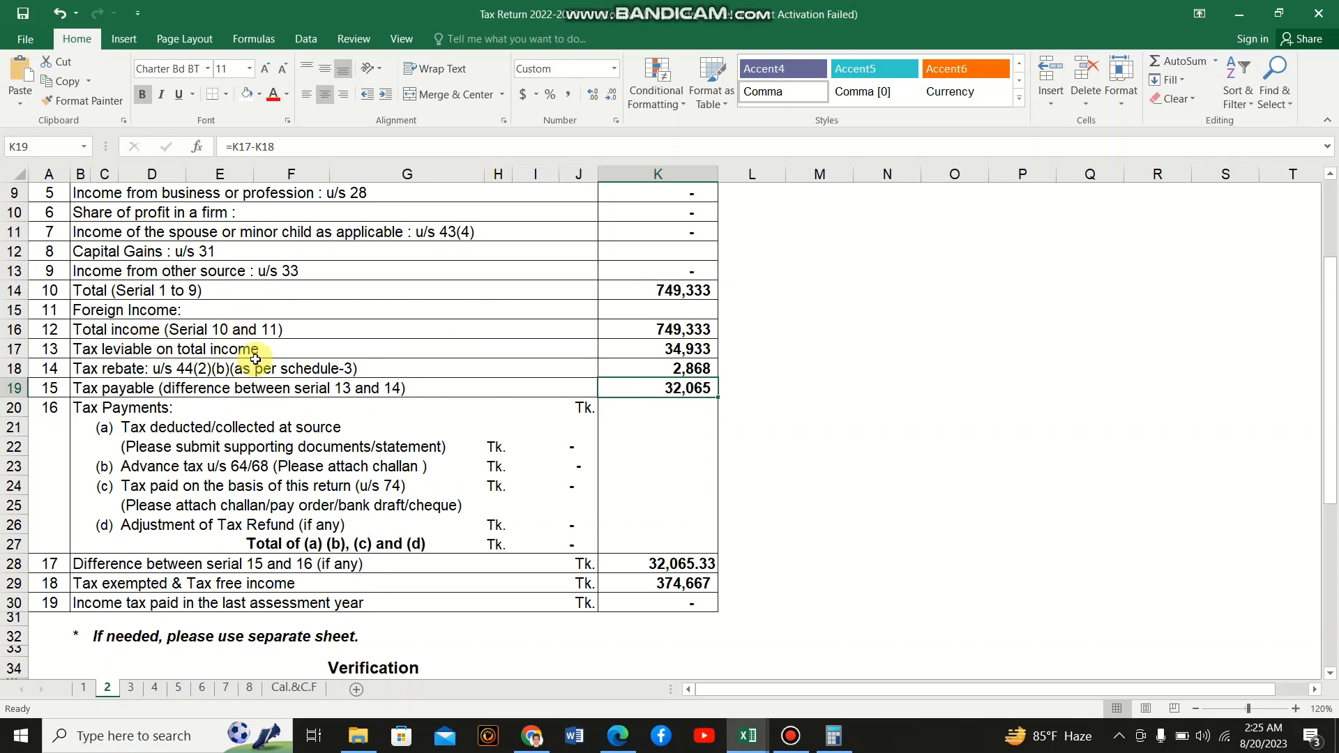
pyautogui.scroll(2, 558, 395)
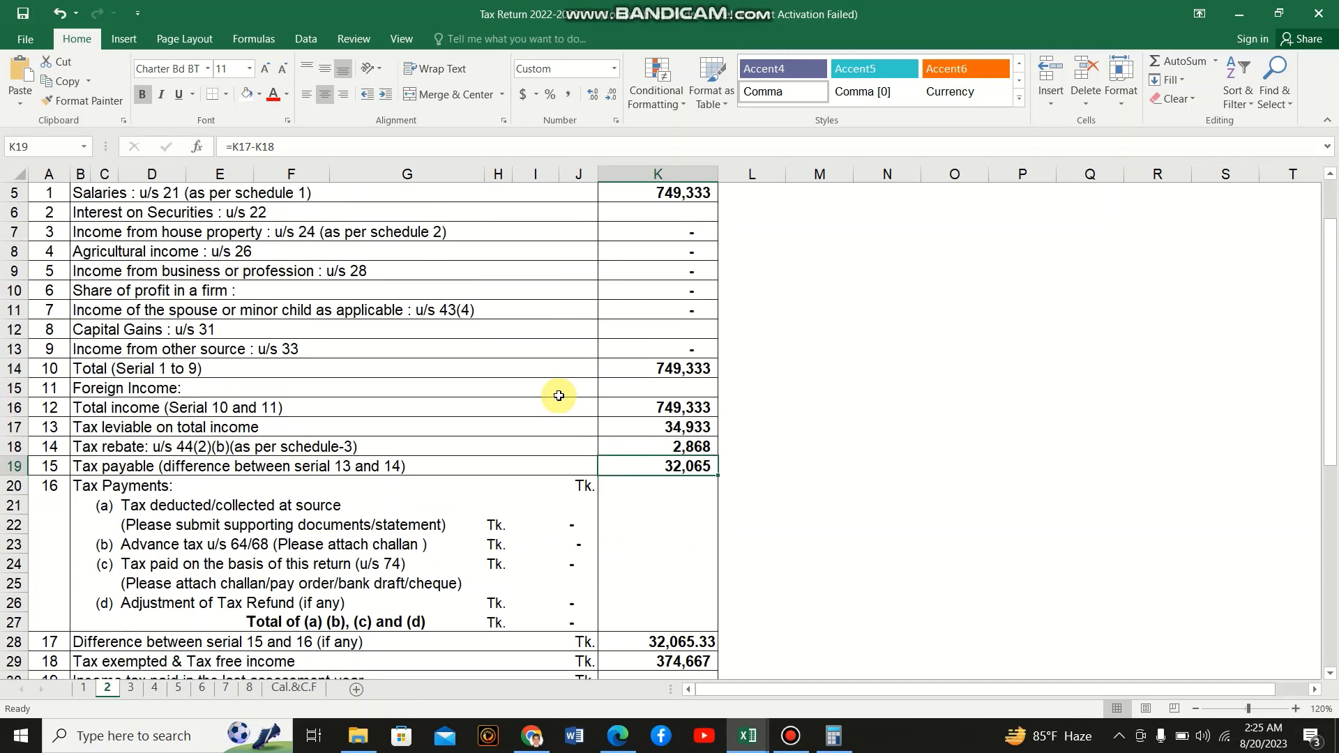
pyautogui.scroll(2, 559, 395)
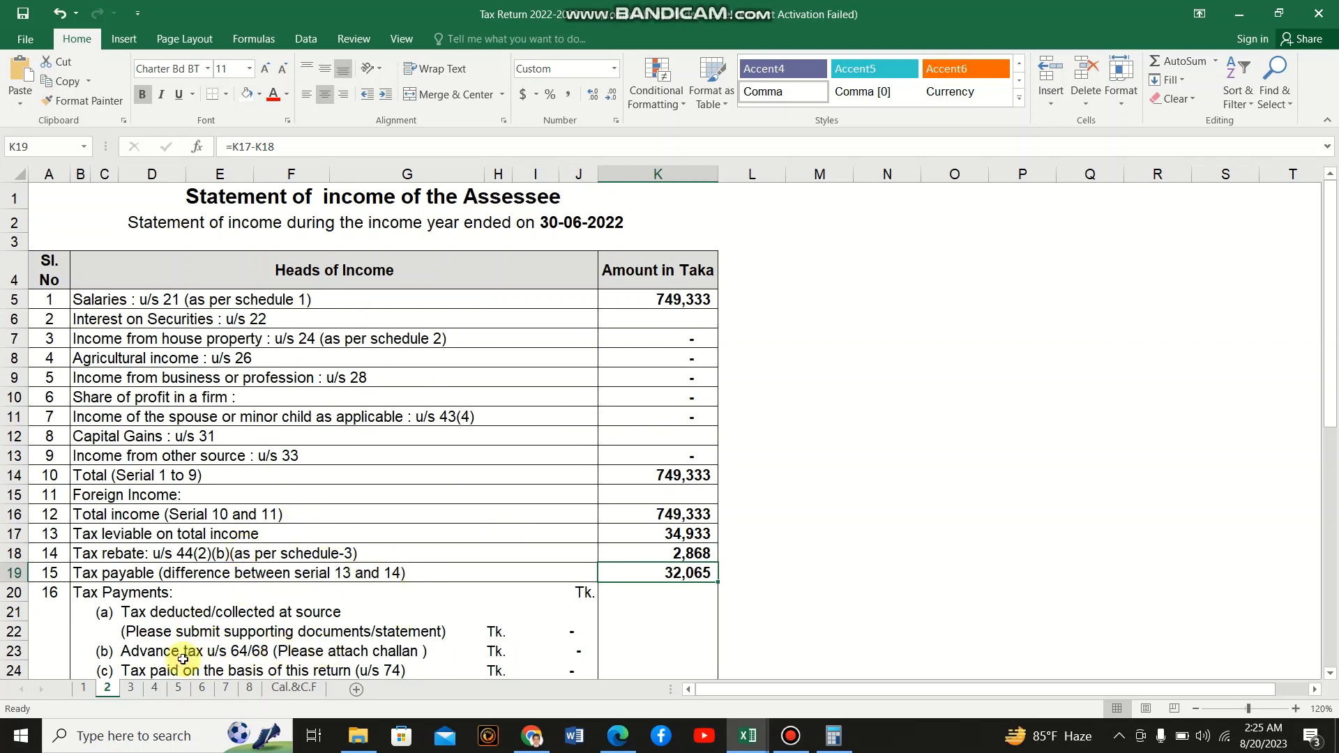
pyautogui.click(182, 691)
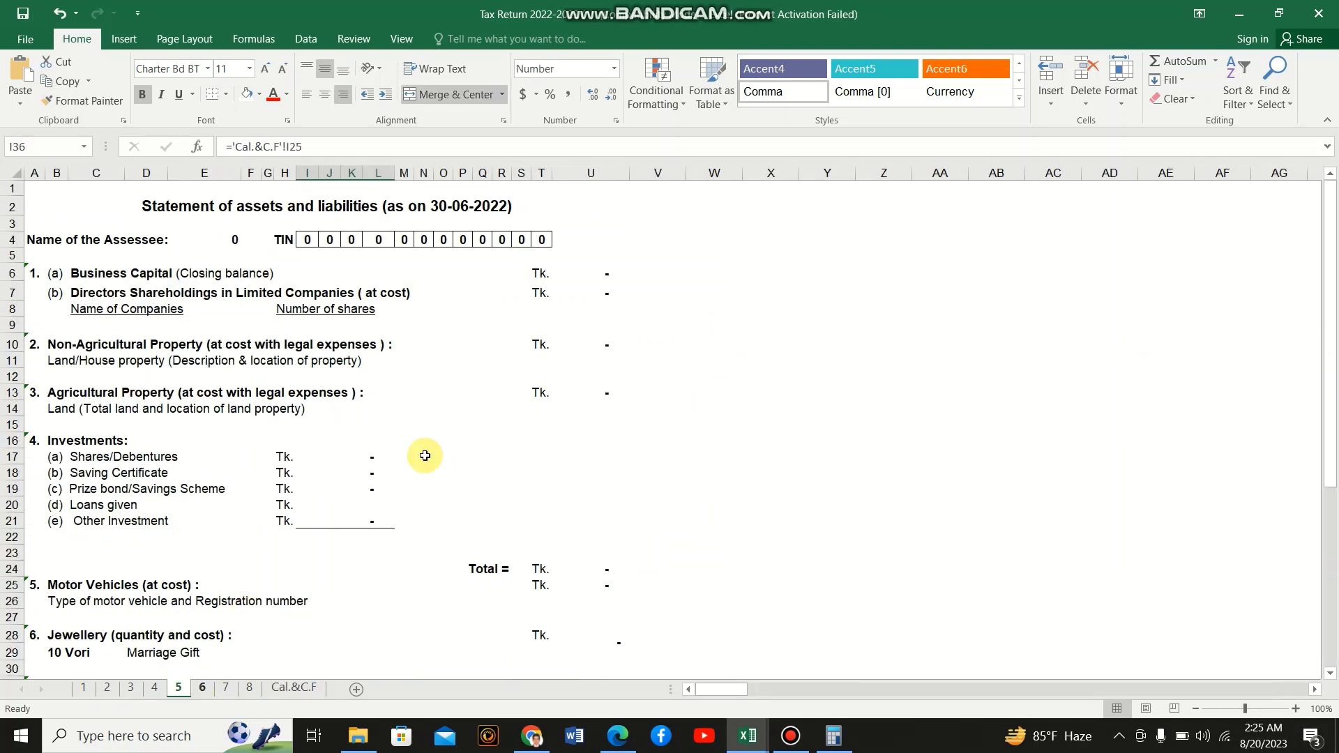
pyautogui.scroll(-6, 479, 454)
pyautogui.scroll(3, 480, 454)
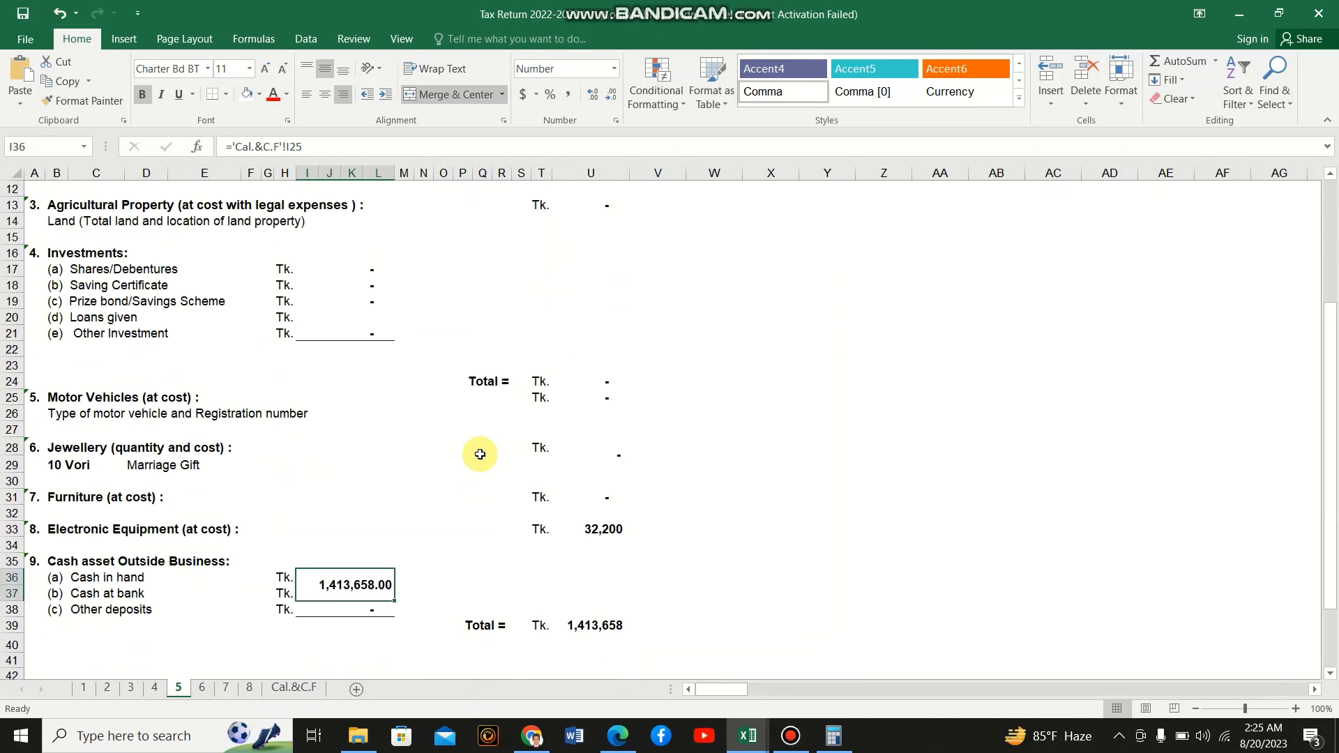
# Examine the Cash Flow Statement and Tax Calculation on the Cal.&C.F sheet, and open the return summary on sheet 8
pyautogui.click(287, 687)
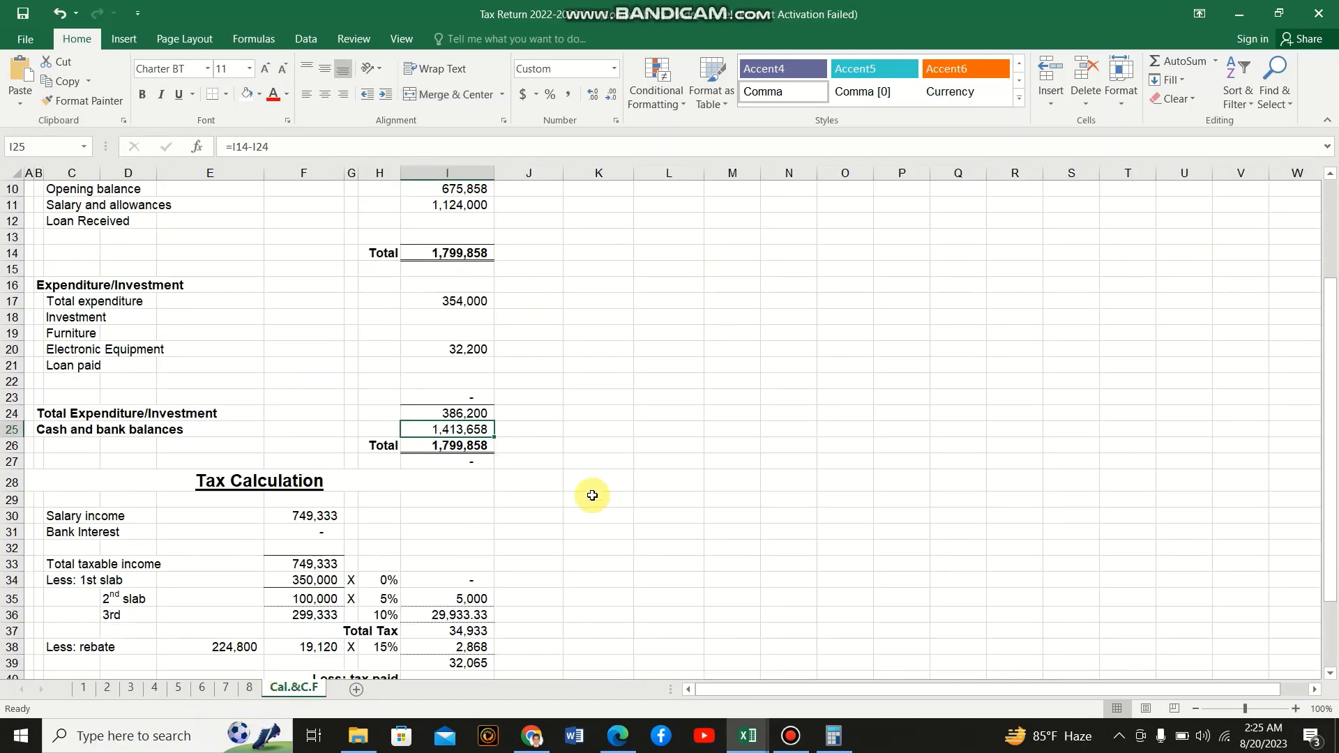
pyautogui.scroll(-1, 592, 495)
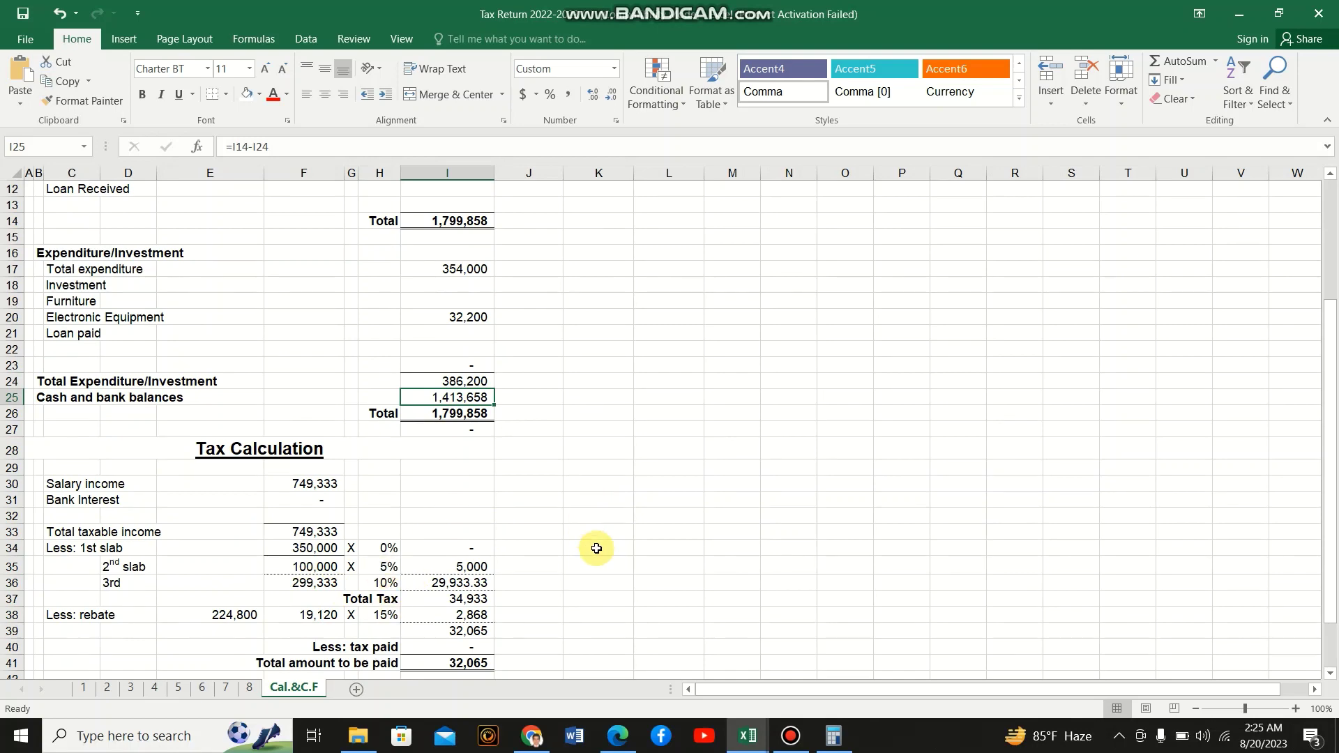
pyautogui.scroll(4, 604, 547)
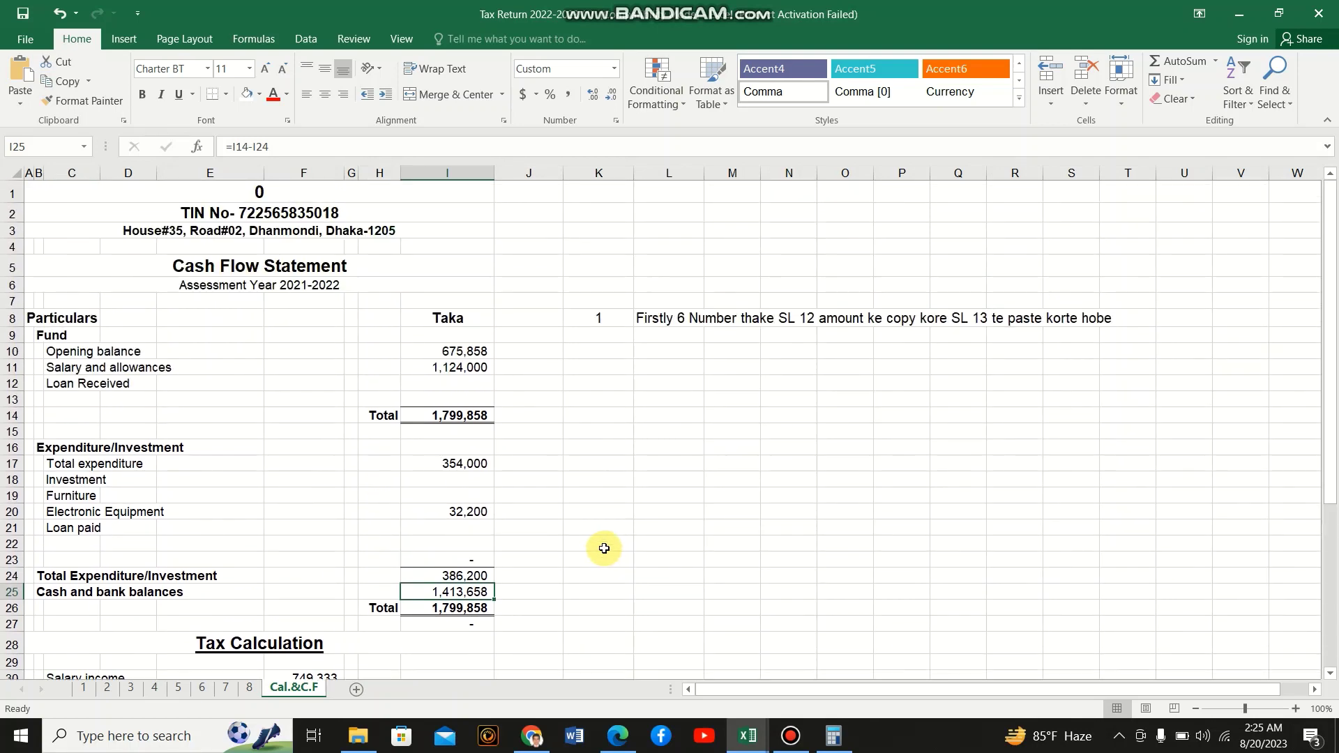
pyautogui.click(253, 686)
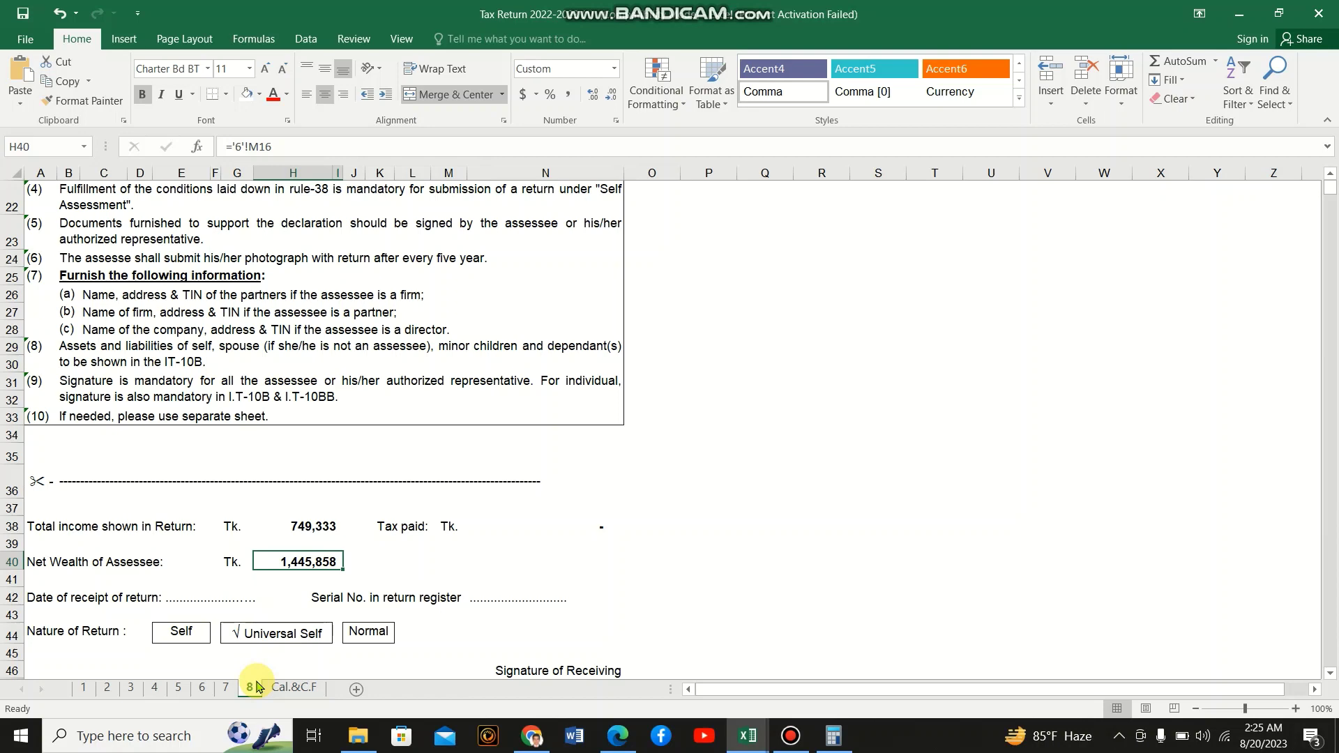